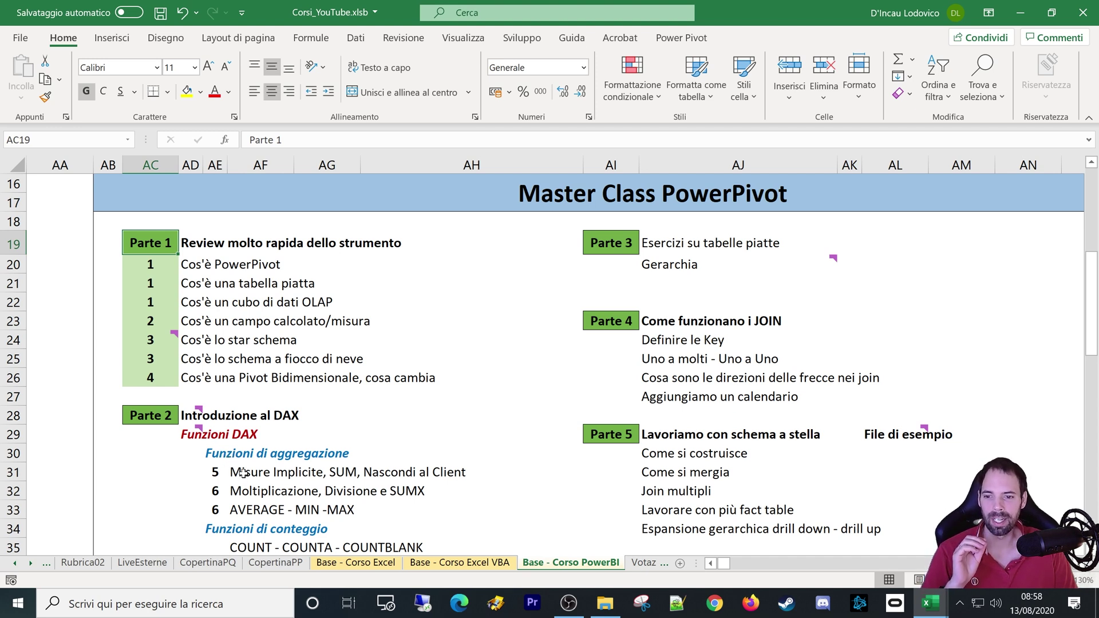
# - Browse the Misure Implicite lesson topics in the course outline, then switch to the L05_Misure_Implicite workbook
pyautogui.click(378, 450)
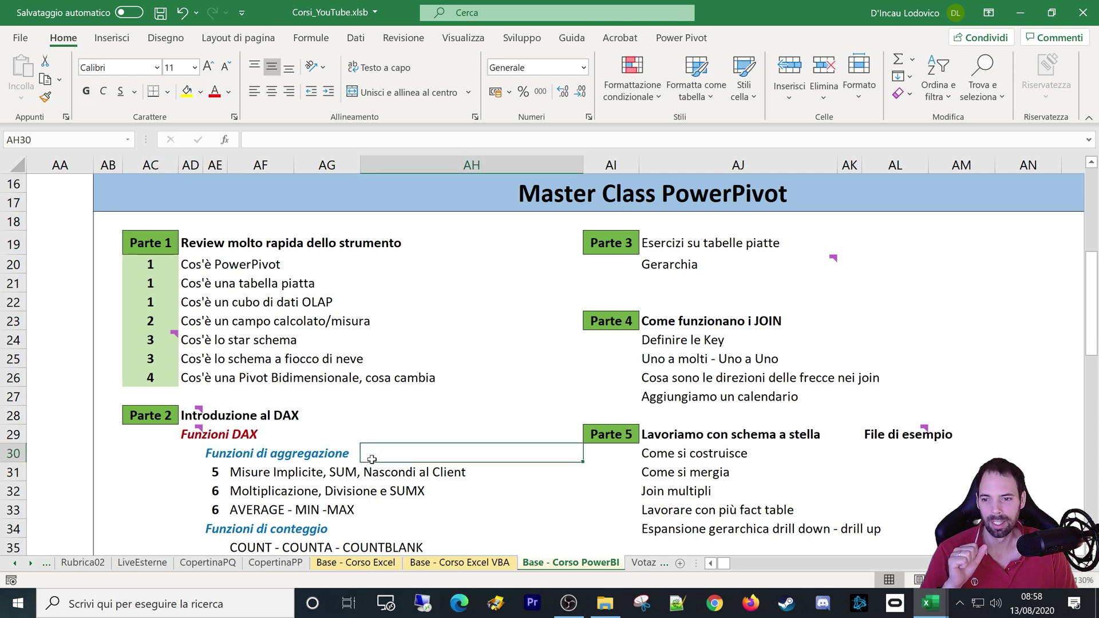
pyautogui.scroll(-1, 372, 460)
pyautogui.click(243, 417)
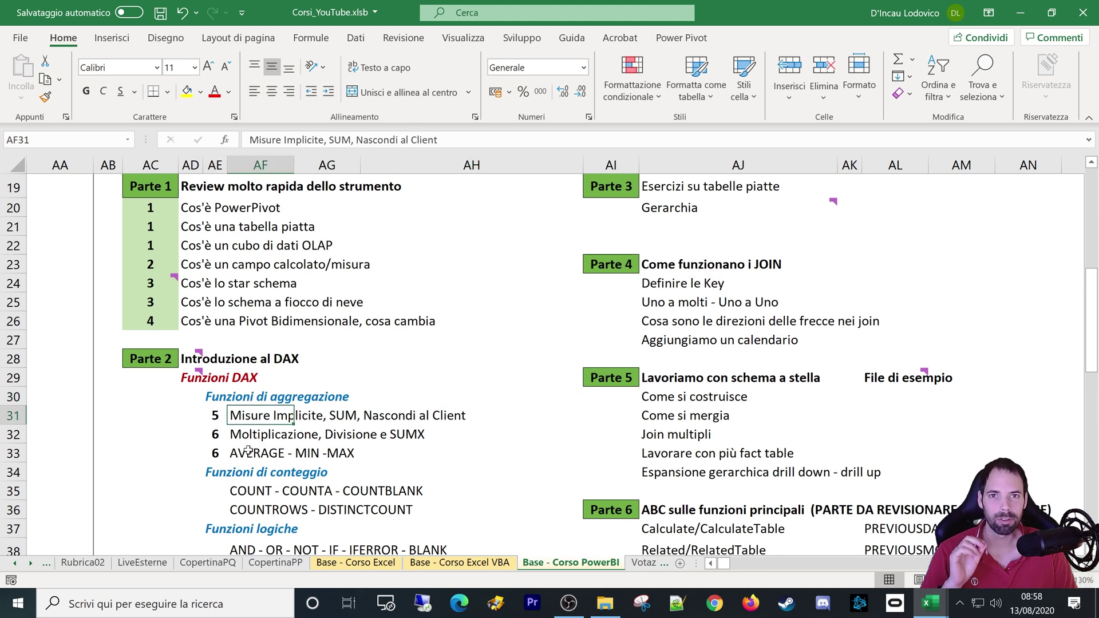
pyautogui.click(330, 411)
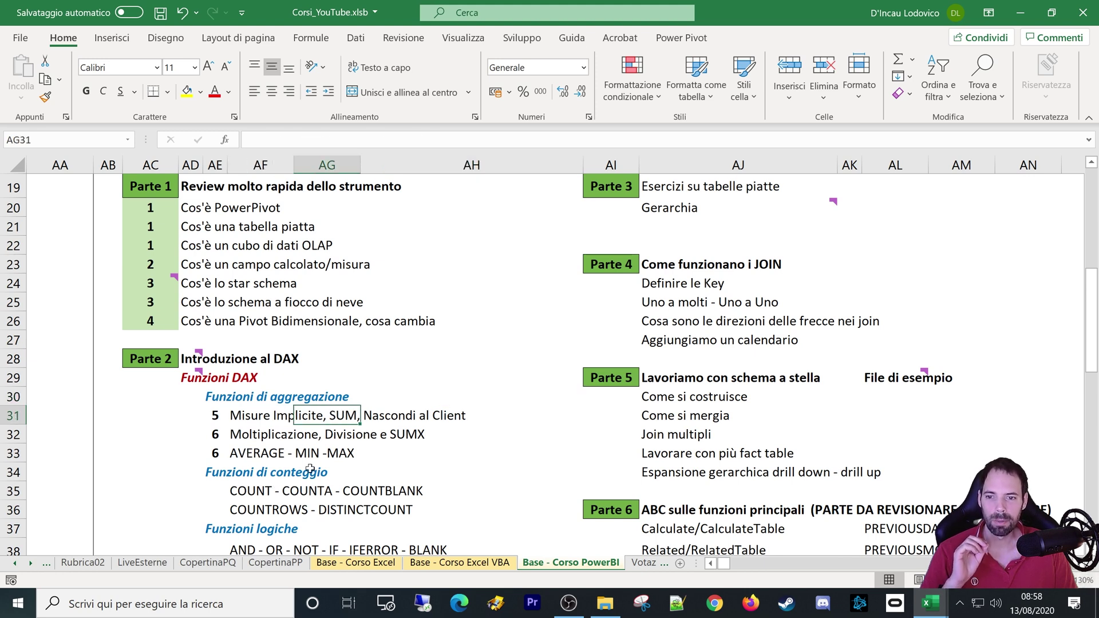
pyautogui.click(364, 415)
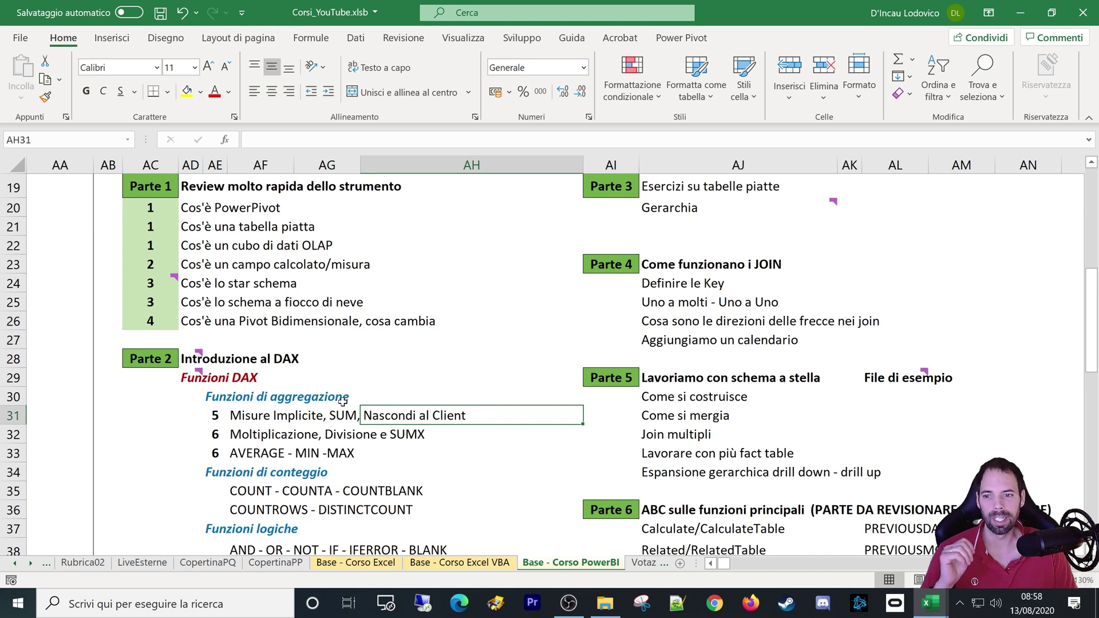
pyautogui.click(169, 367)
pyautogui.moveTo(928, 604)
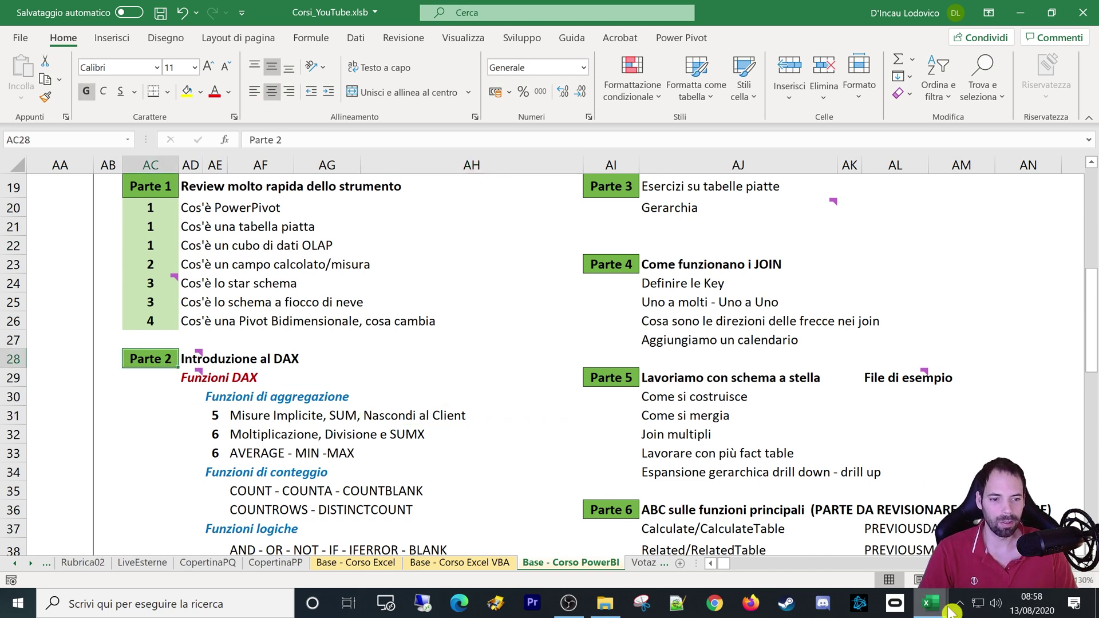
pyautogui.click(836, 555)
# - Select the data table A1:D7 and open the Power Pivot data model
pyautogui.click(266, 351)
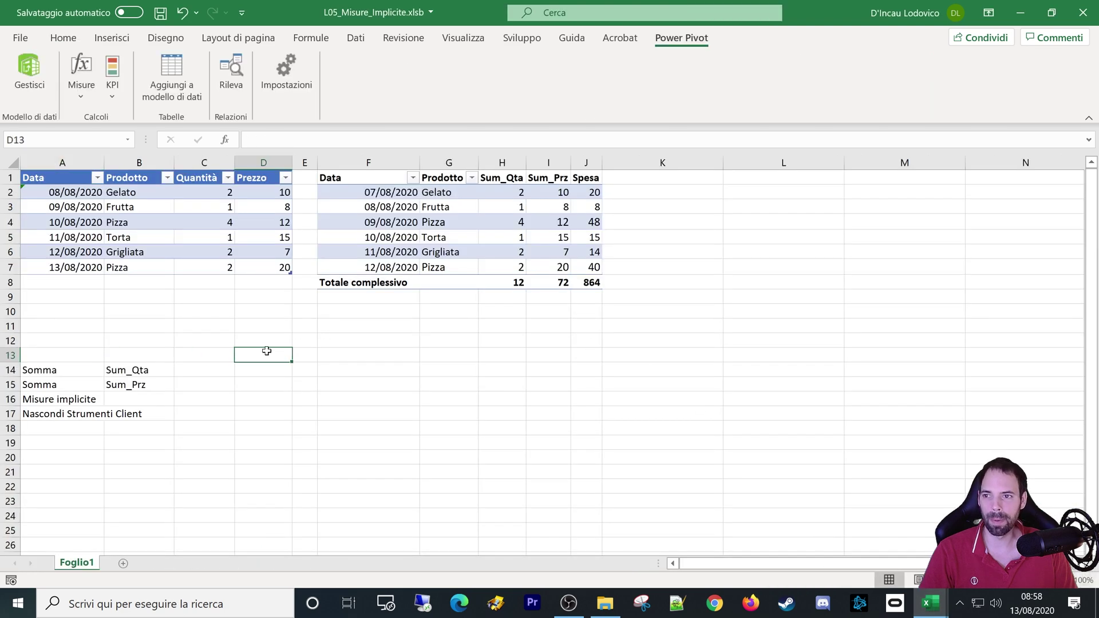
pyautogui.moveTo(49, 180); pyautogui.dragTo(281, 267)
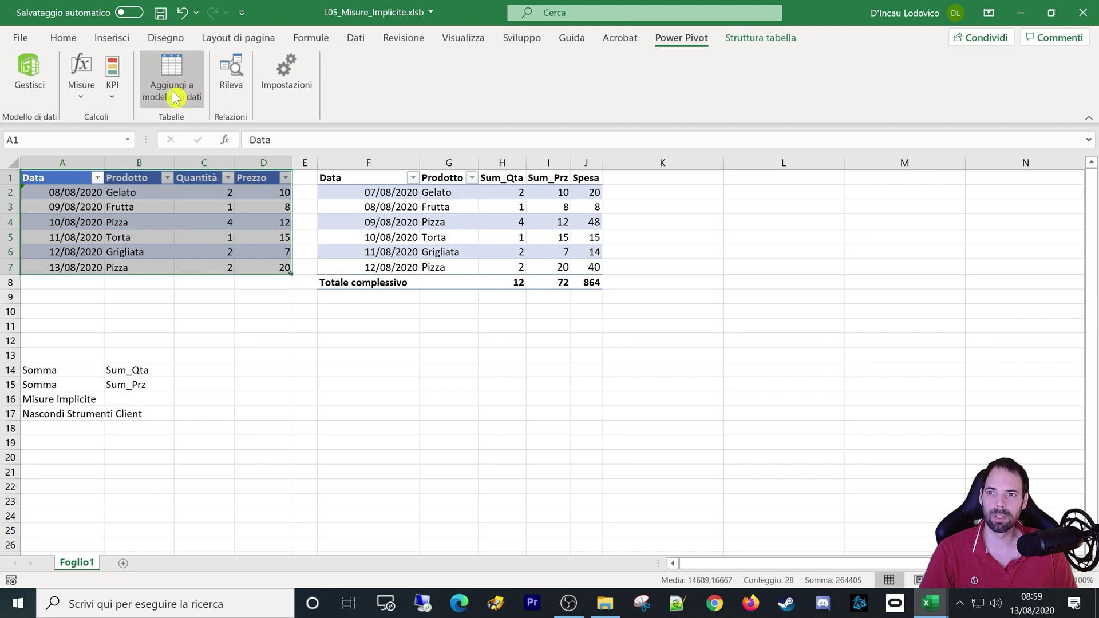
pyautogui.click(29, 75)
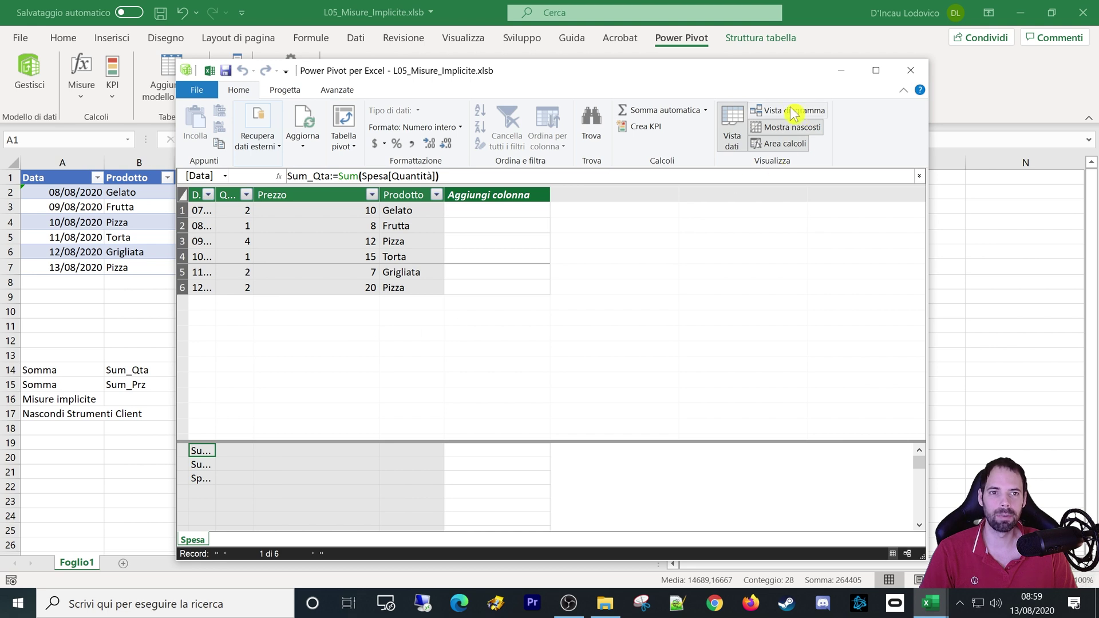
# - In diagram view, inspect the Spesa table's Sum_Qta, Sum_Prz and Spesa measures, then return to the worksheet
pyautogui.click(768, 111)
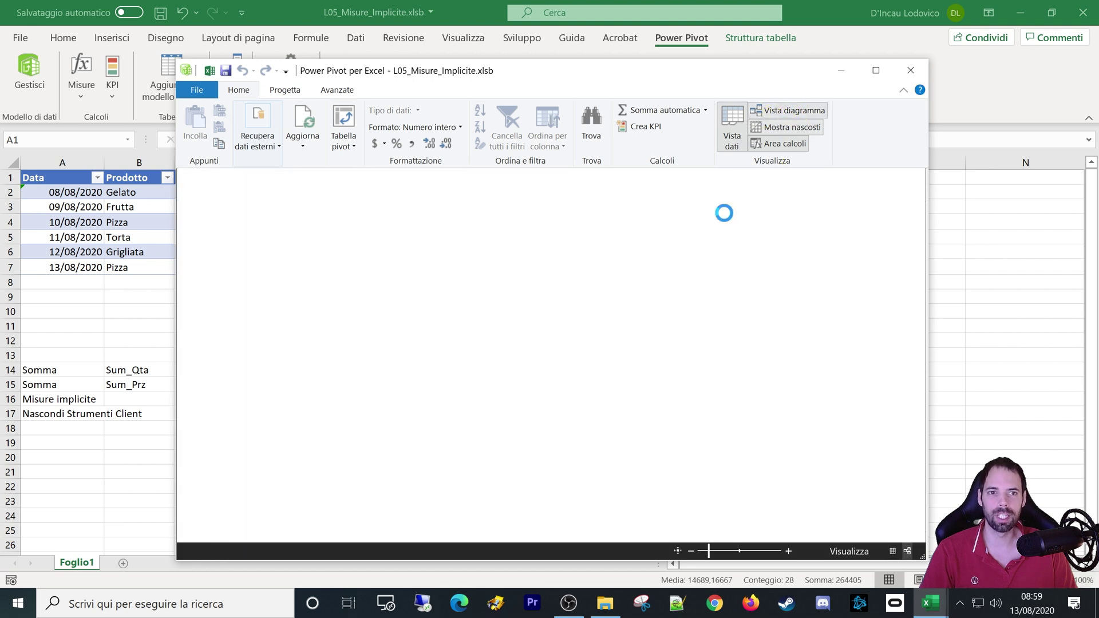
pyautogui.moveTo(277, 207)
pyautogui.mouseDown()
pyautogui.moveTo(341, 207)
pyautogui.moveTo(331, 223)
pyautogui.mouseUp()
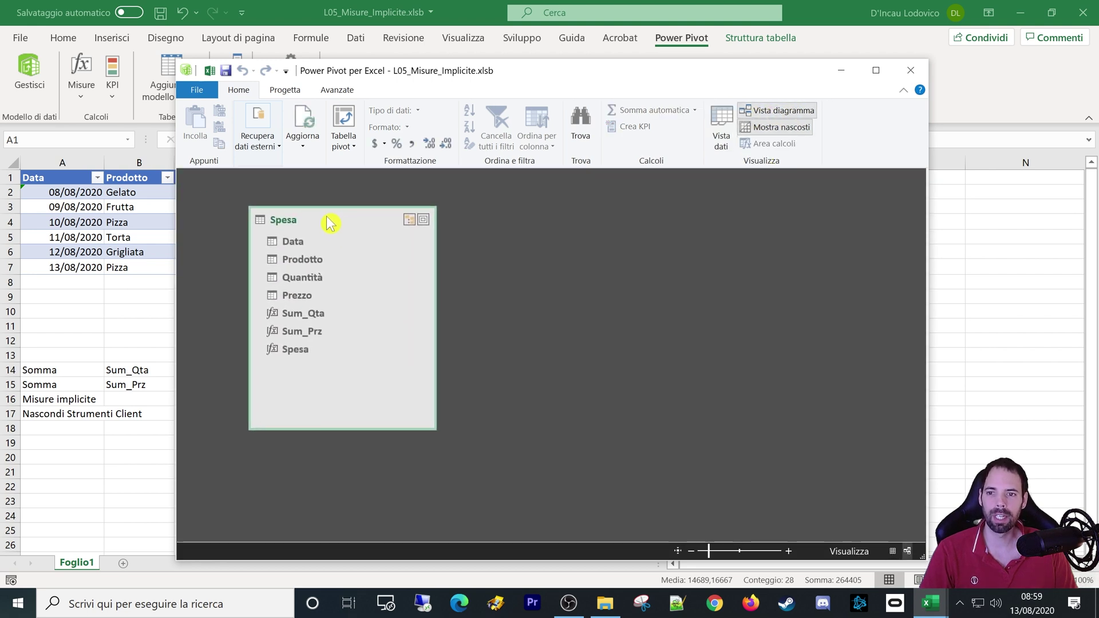
pyautogui.click(289, 314)
pyautogui.click(299, 345)
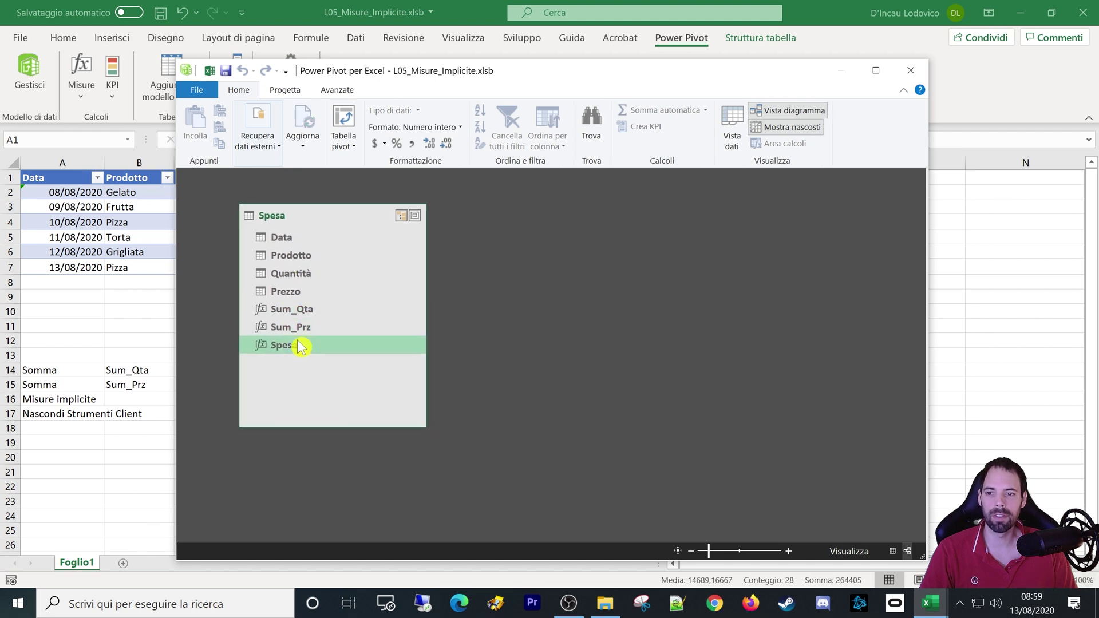
pyautogui.click(299, 327)
pyautogui.click(301, 311)
pyautogui.click(302, 345)
pyautogui.click(302, 327)
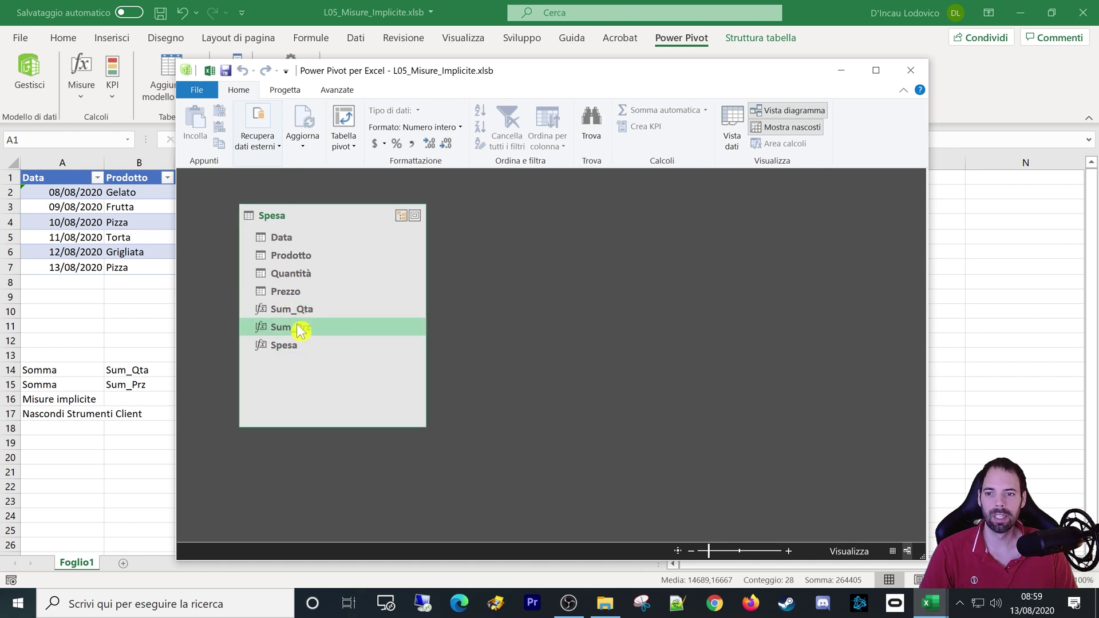
pyautogui.click(295, 310)
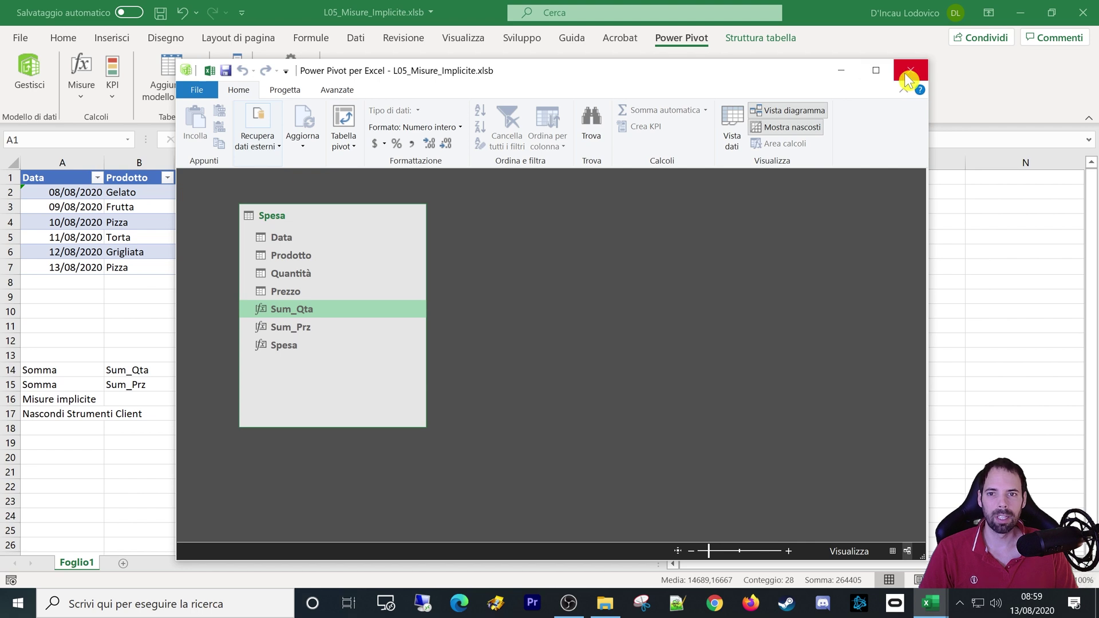
pyautogui.moveTo(533, 70); pyautogui.dragTo(537, 70)
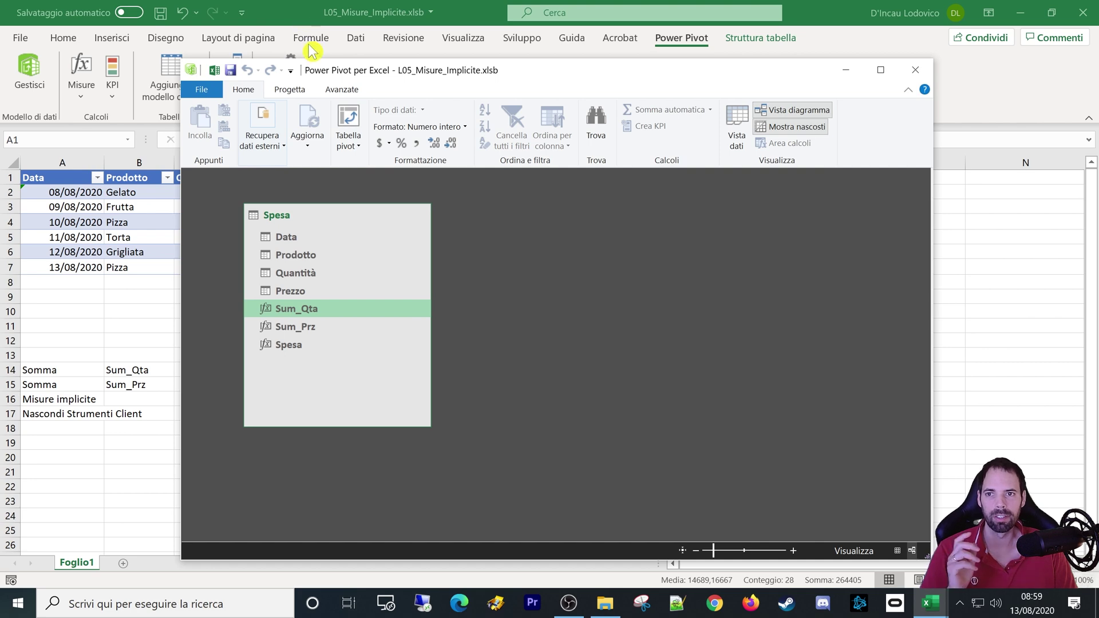
pyautogui.click(325, 29)
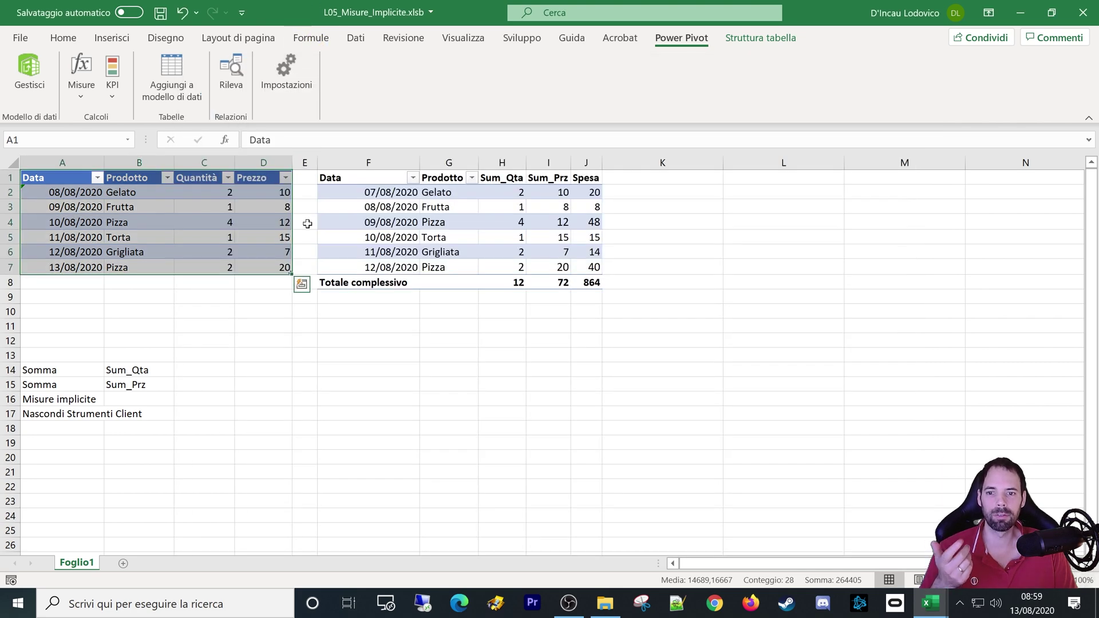
# - Switch between the worksheet and the Power Pivot window, ending with the Spesa diagram in front
pyautogui.click(262, 282)
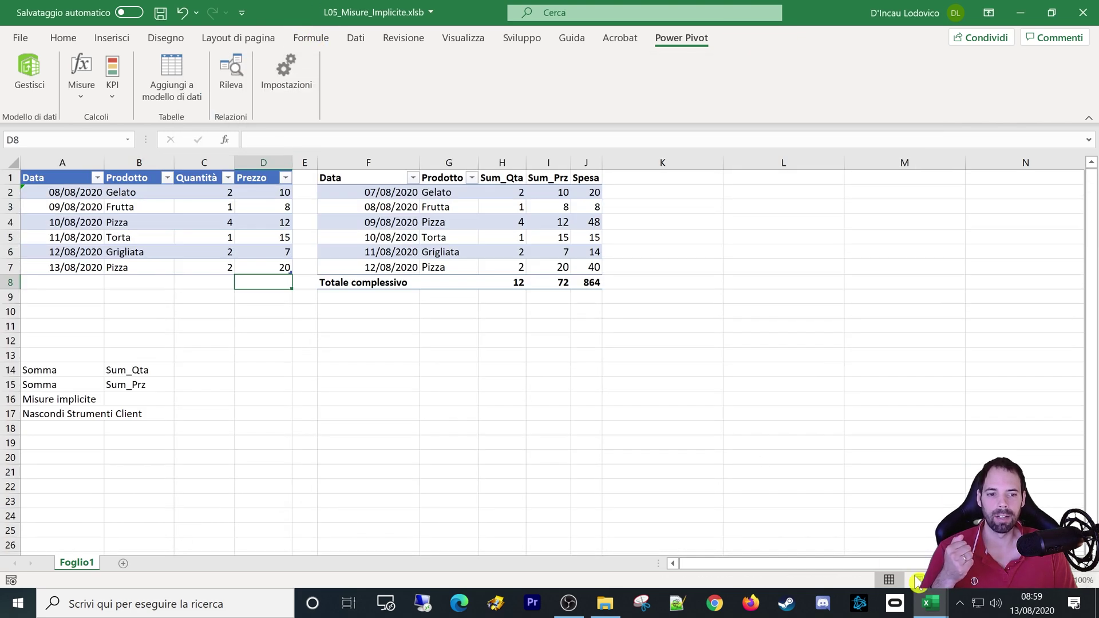
pyautogui.click(931, 603)
pyautogui.click(1030, 538)
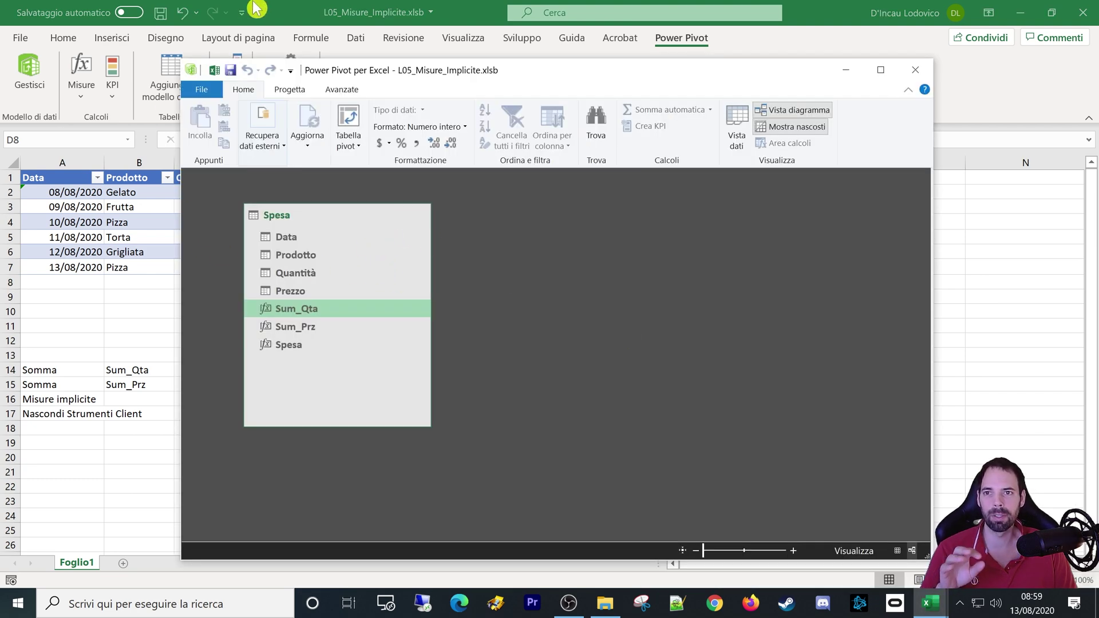
pyautogui.hotkey('alt', 'Tab')
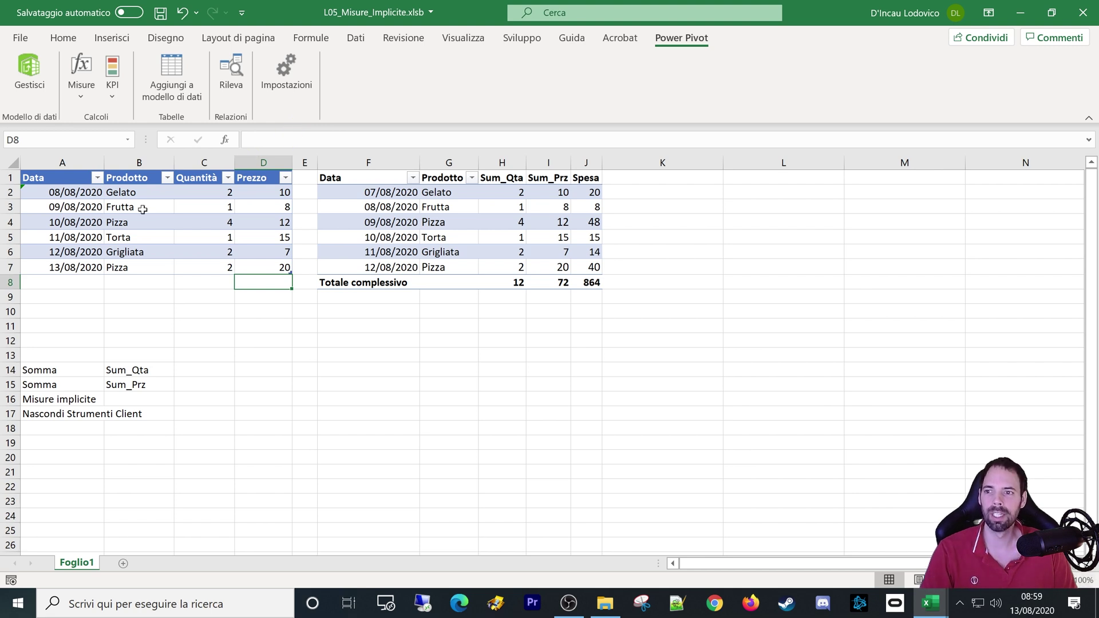
pyautogui.hotkey('ctrl', 'Home')
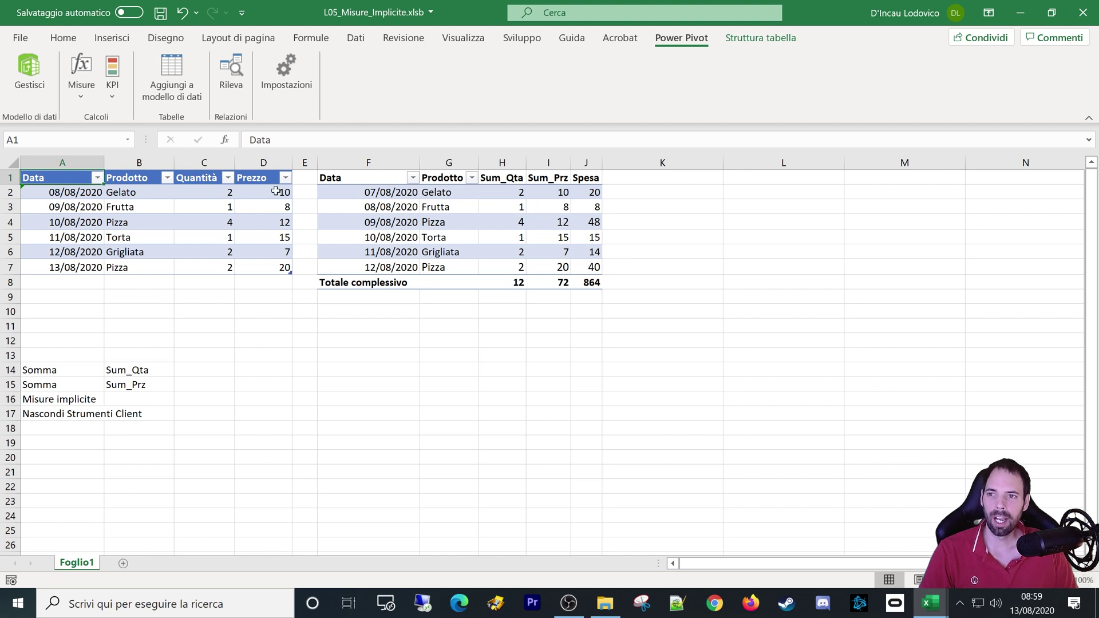
pyautogui.click(83, 101)
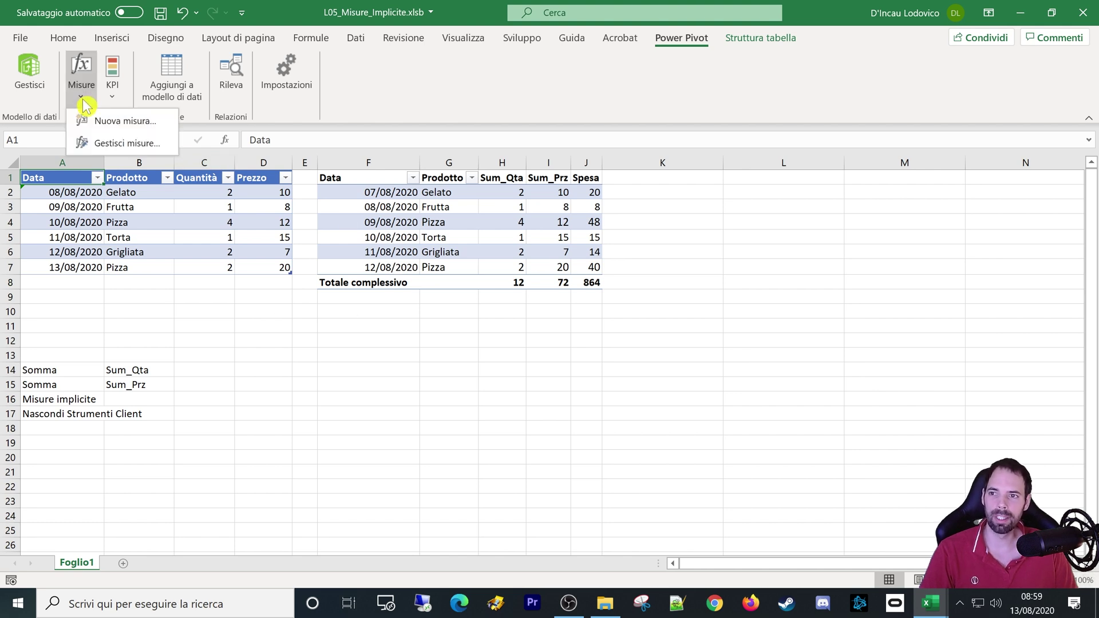
pyautogui.click(931, 603)
pyautogui.click(1054, 539)
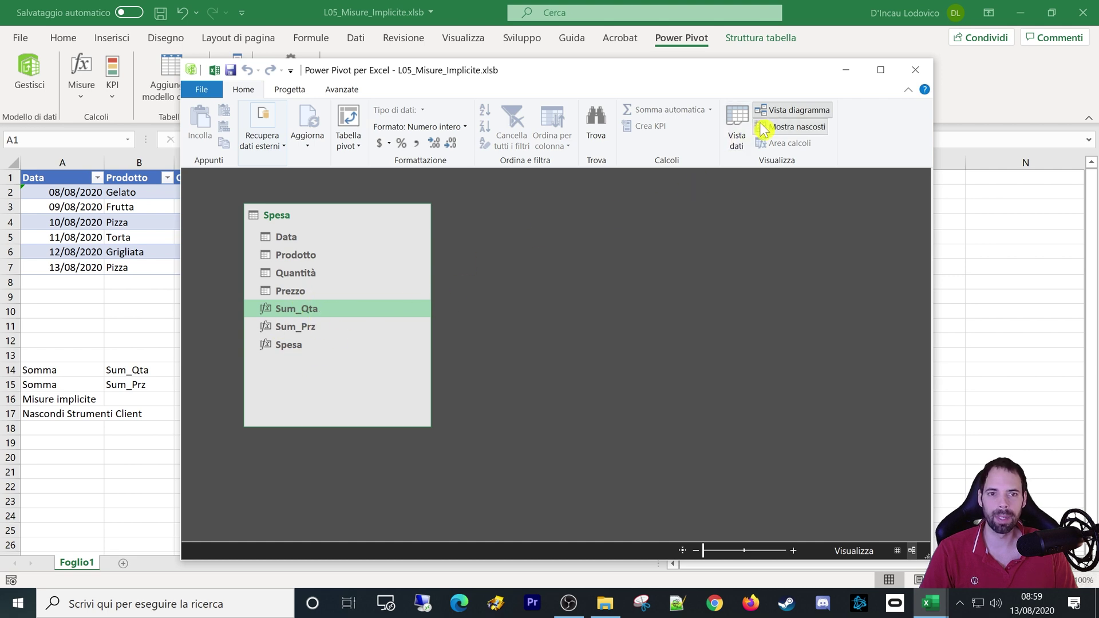
# - Review the Spesa table's six rows in data view, then minimize the Power Pivot window
pyautogui.click(745, 131)
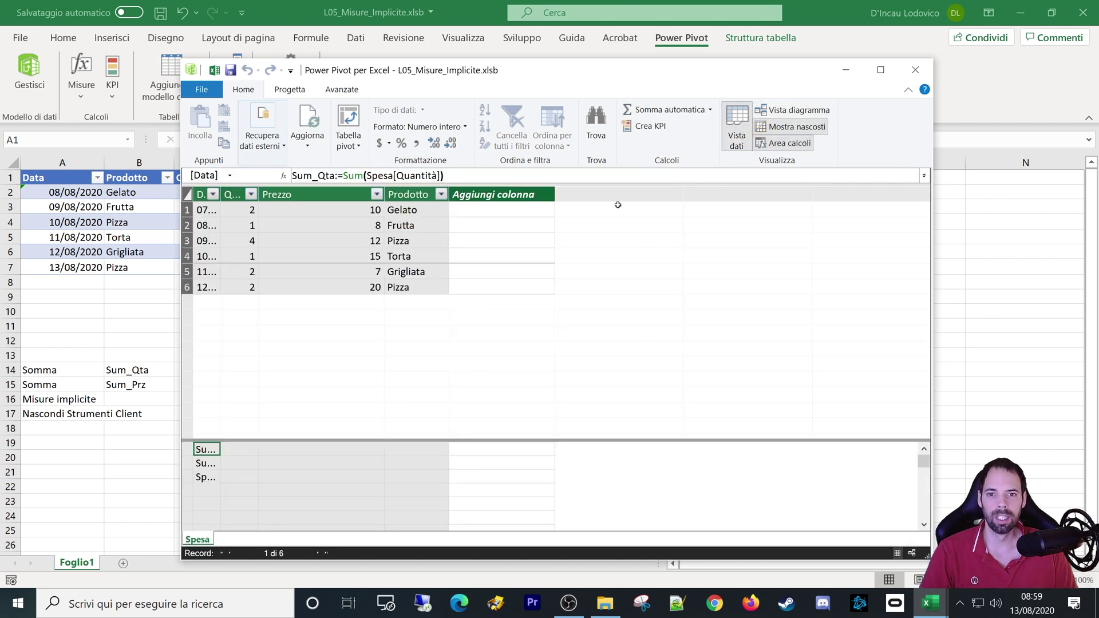
pyautogui.click(493, 207)
pyautogui.click(499, 240)
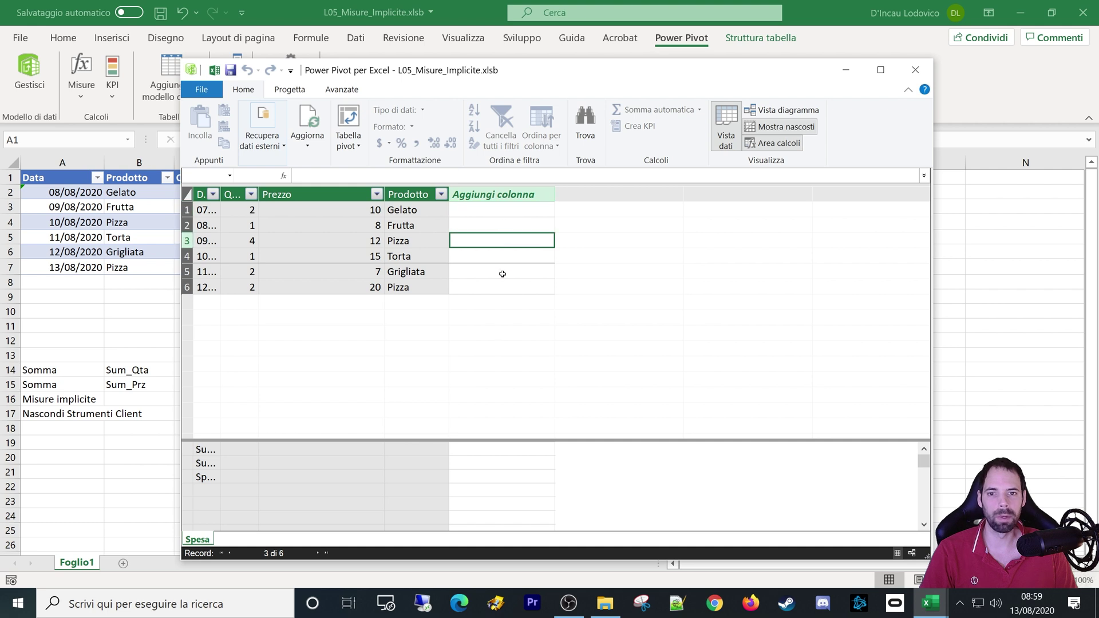
pyautogui.click(496, 223)
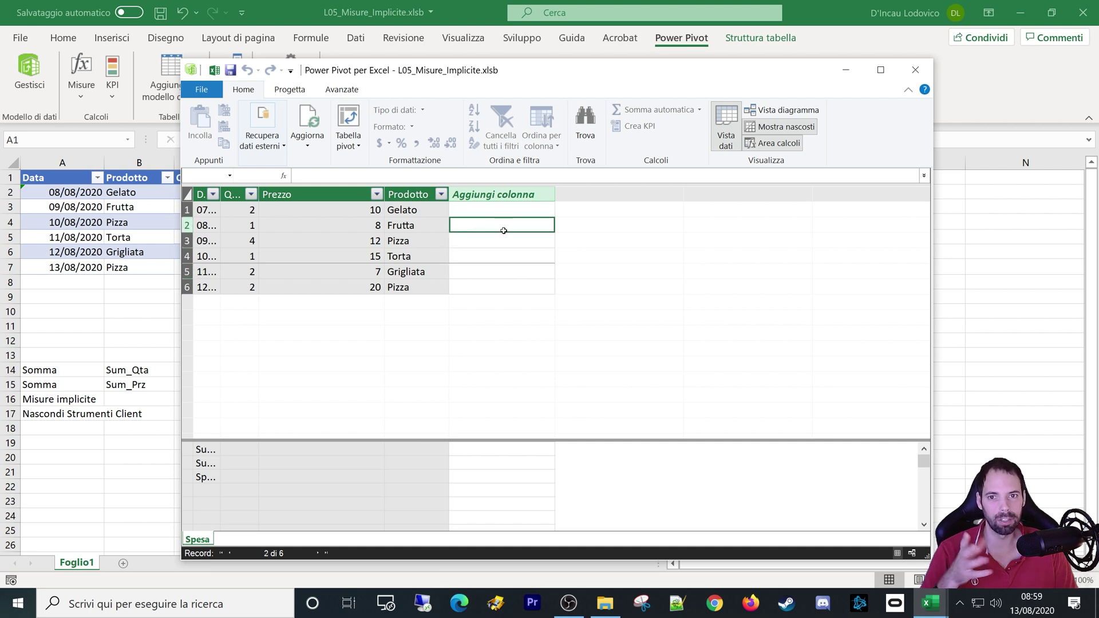
pyautogui.click(508, 216)
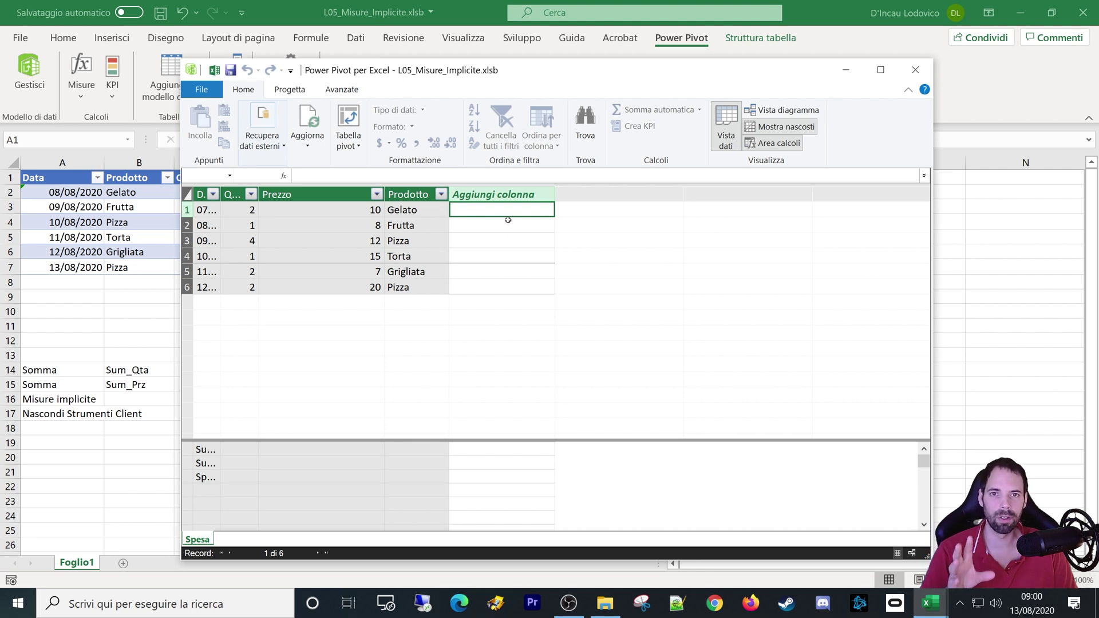
pyautogui.click(507, 225)
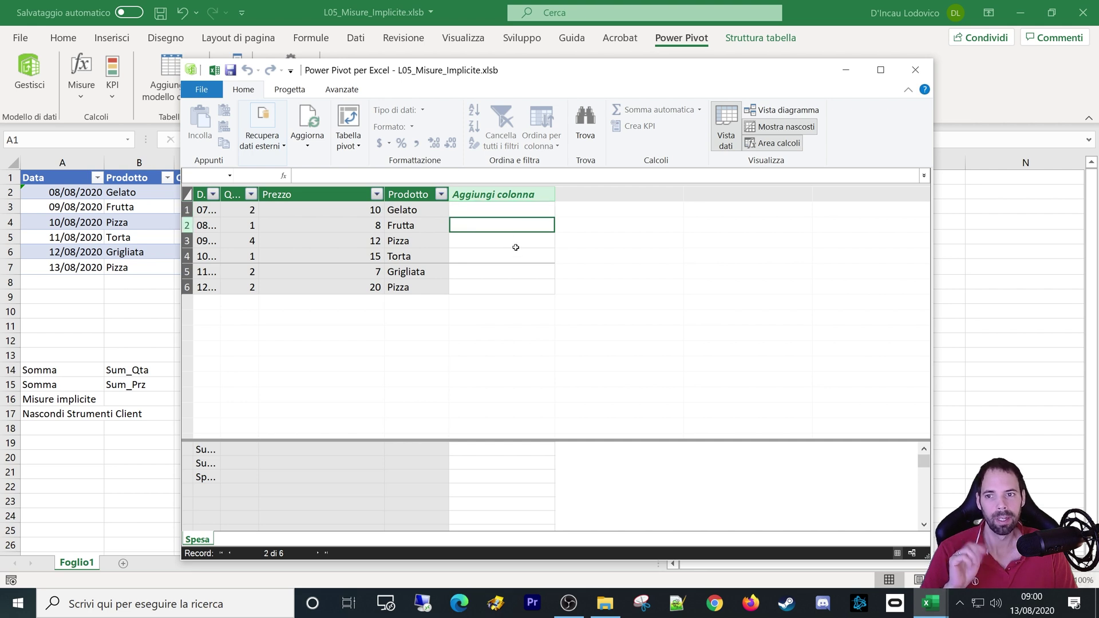
pyautogui.click(845, 77)
# - View Sum_Qta's =Sum(Spesa[Quantità]) definition in Gestisci misure, then cancel and close without changes
pyautogui.click(121, 327)
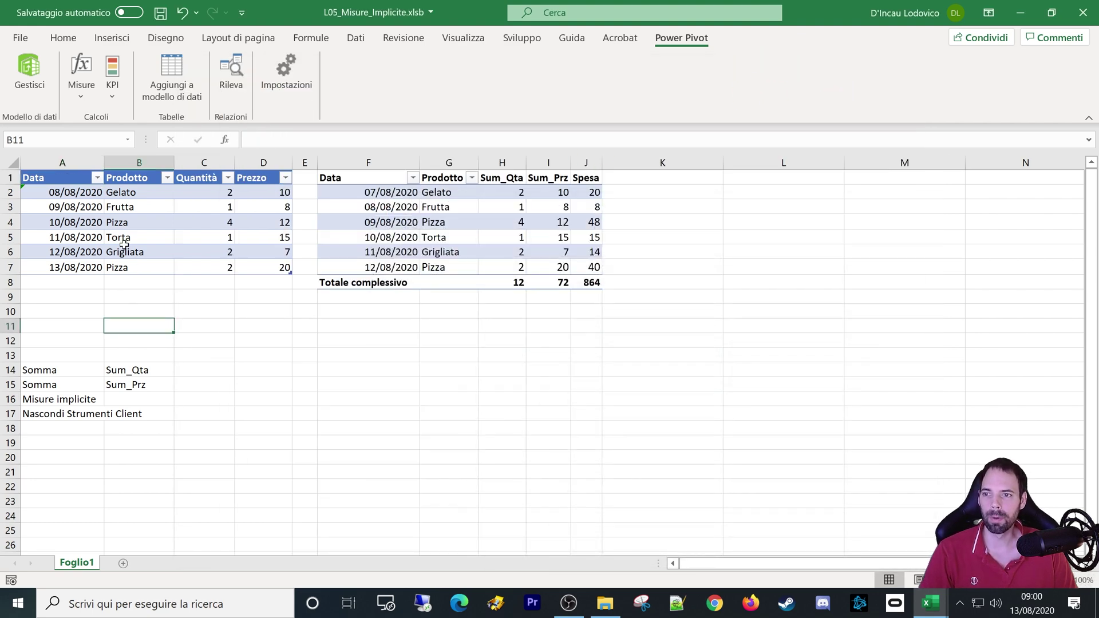
pyautogui.click(123, 243)
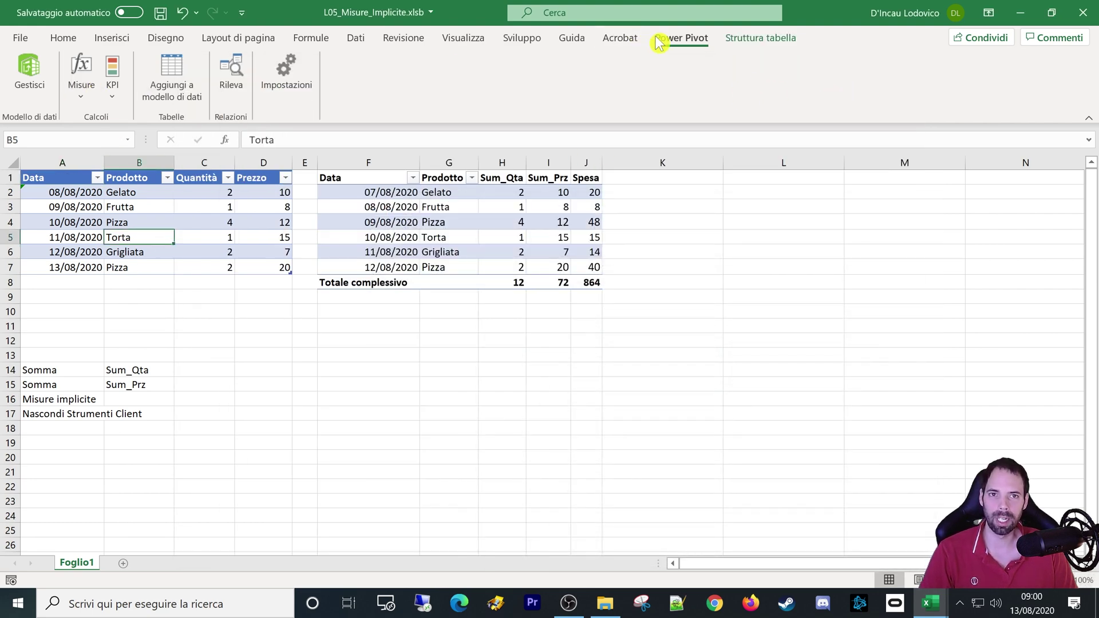
pyautogui.click(75, 95)
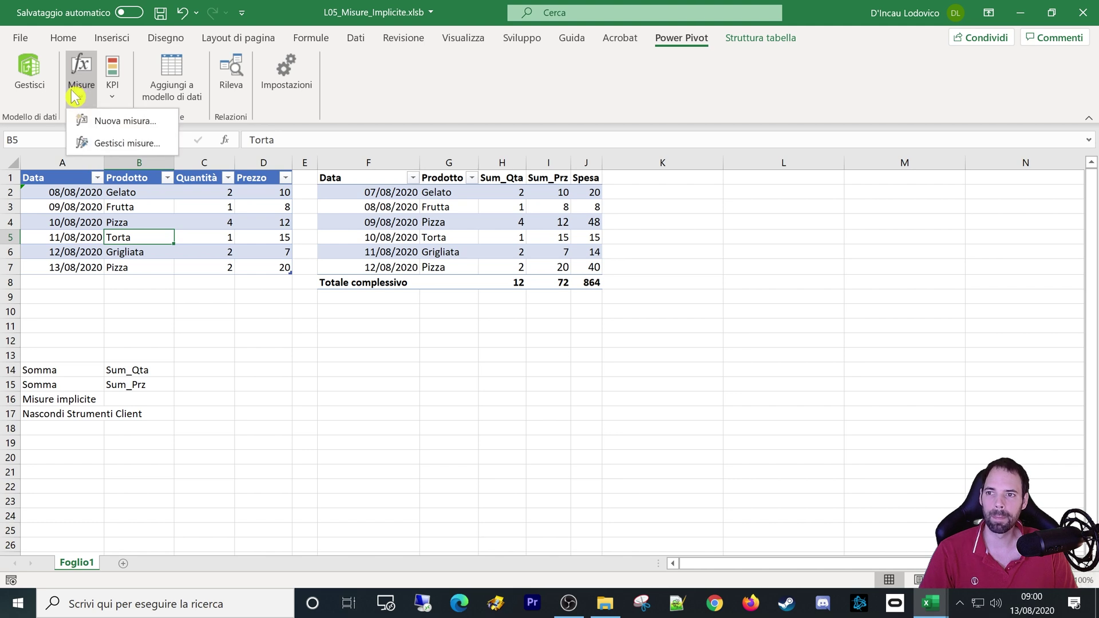
pyautogui.click(124, 144)
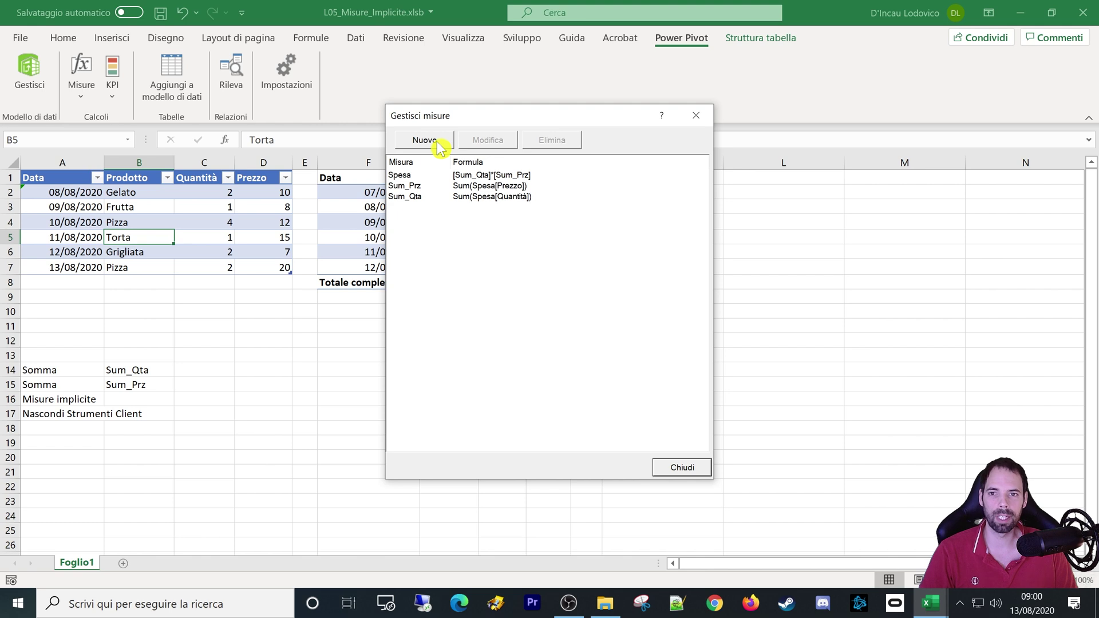
pyautogui.click(421, 197)
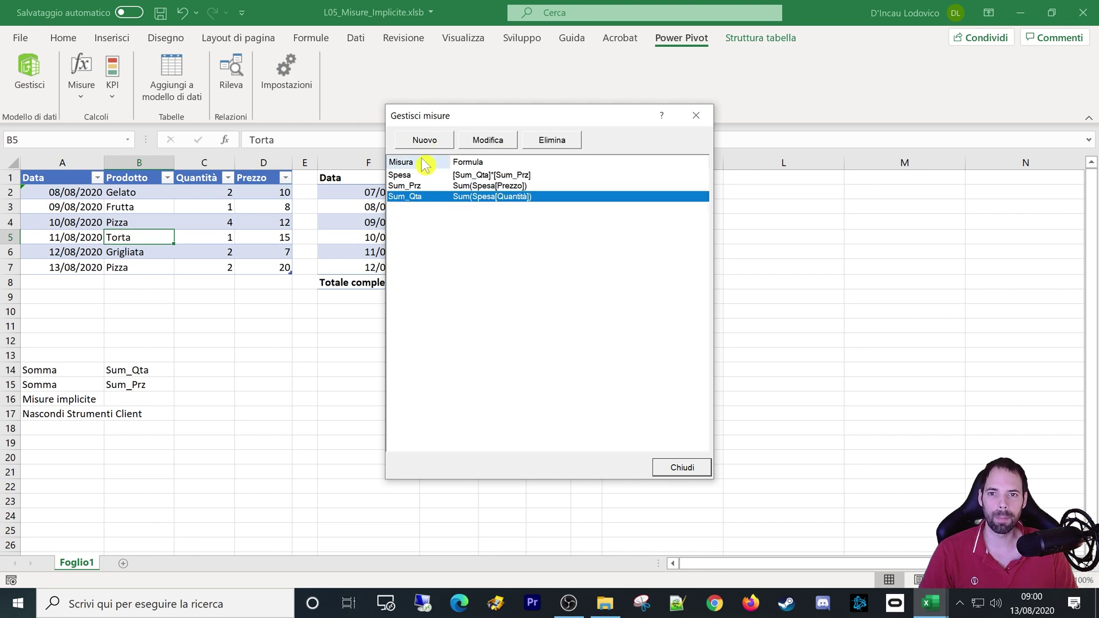
pyautogui.click(490, 142)
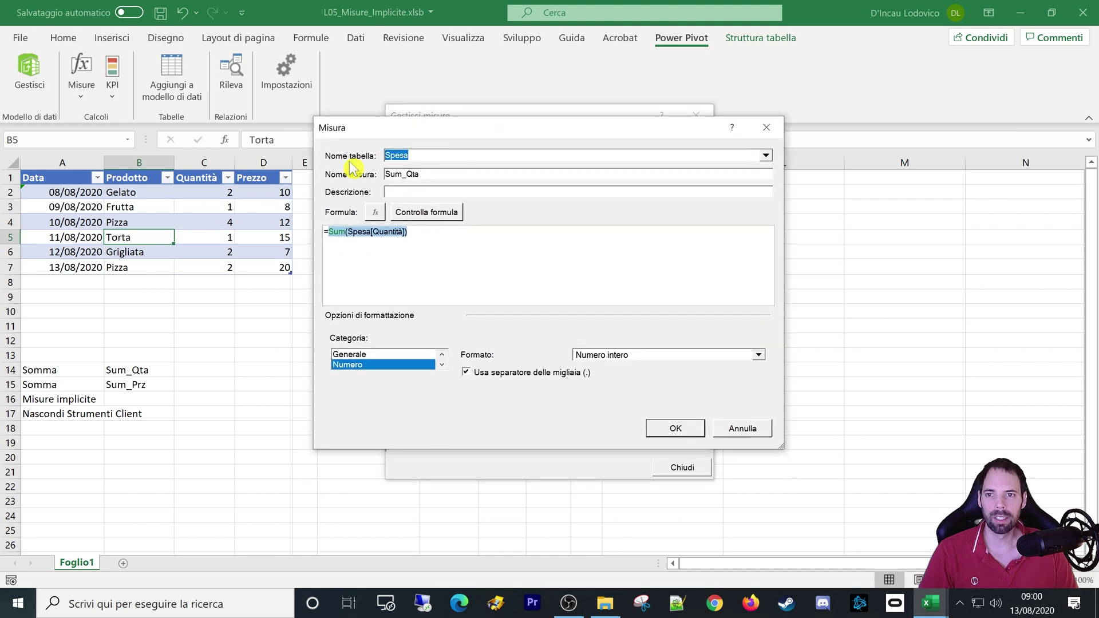
pyautogui.click(465, 154)
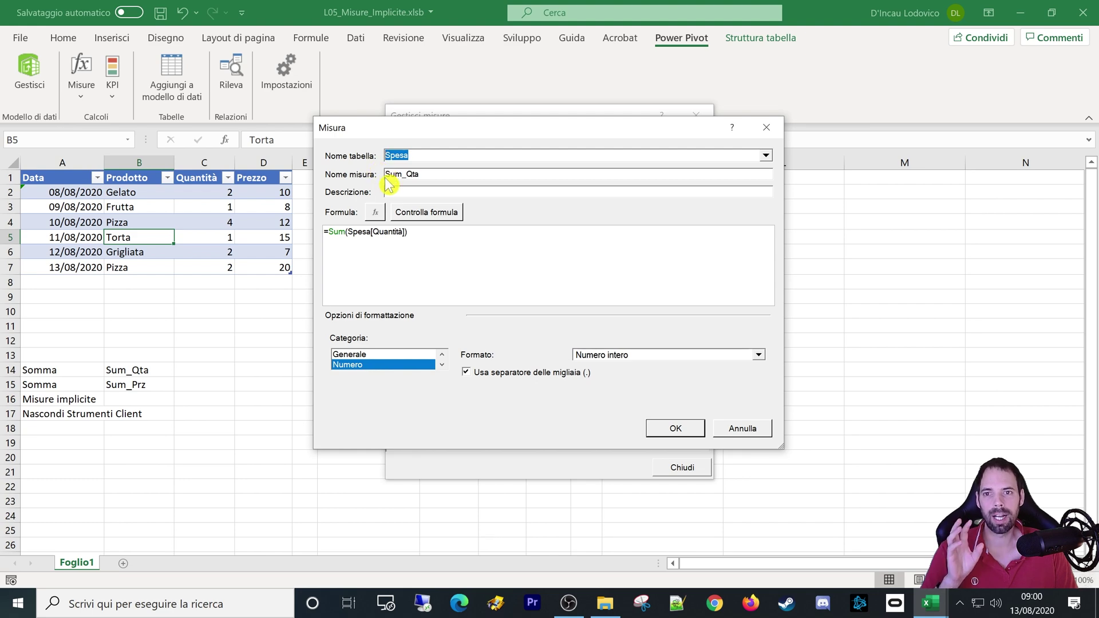
pyautogui.click(742, 430)
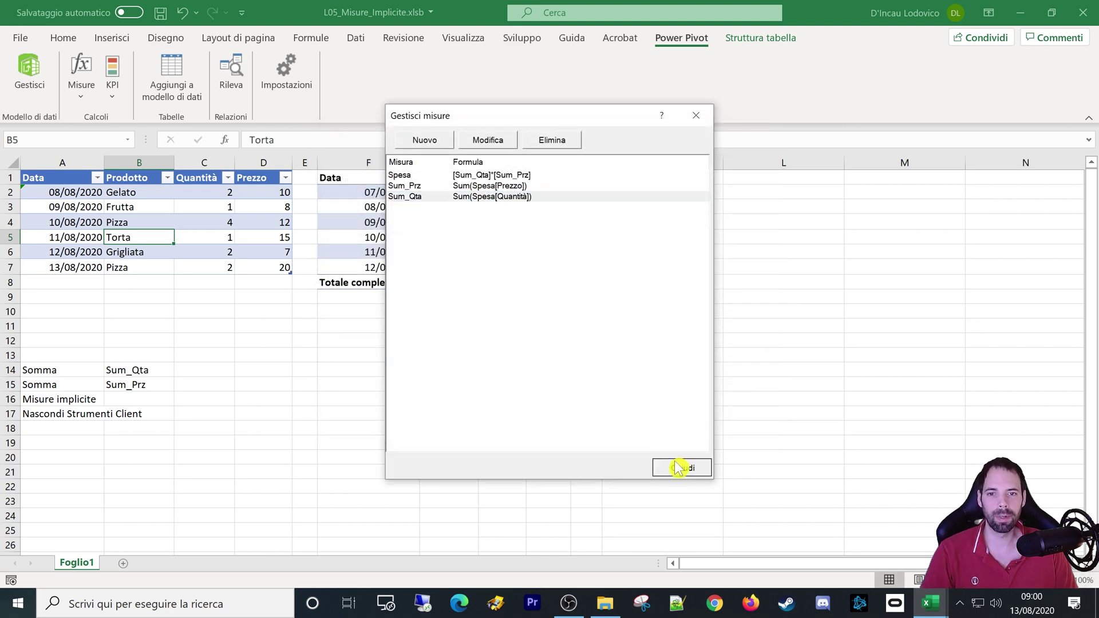
pyautogui.click(682, 467)
pyautogui.rightClick(417, 224)
# - Show the pivot field list with Sum_Qta, Sum_Prz and Spesa, then open the Power Pivot Misure menu
pyautogui.click(498, 574)
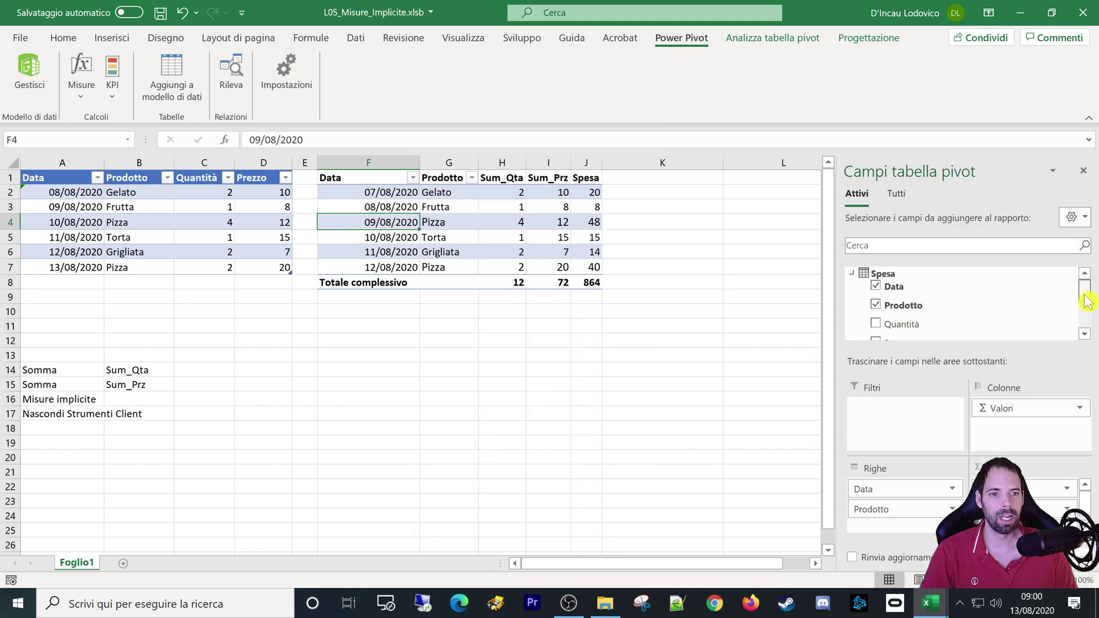
pyautogui.moveTo(1085, 292); pyautogui.dragTo(1085, 315)
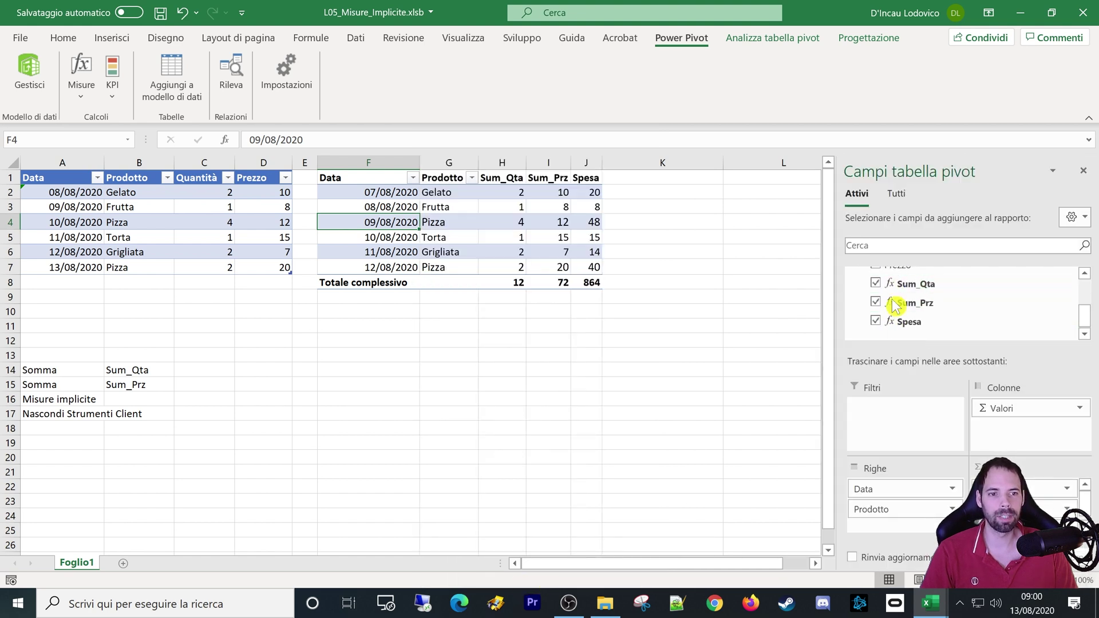
pyautogui.scroll(2, 1085, 312)
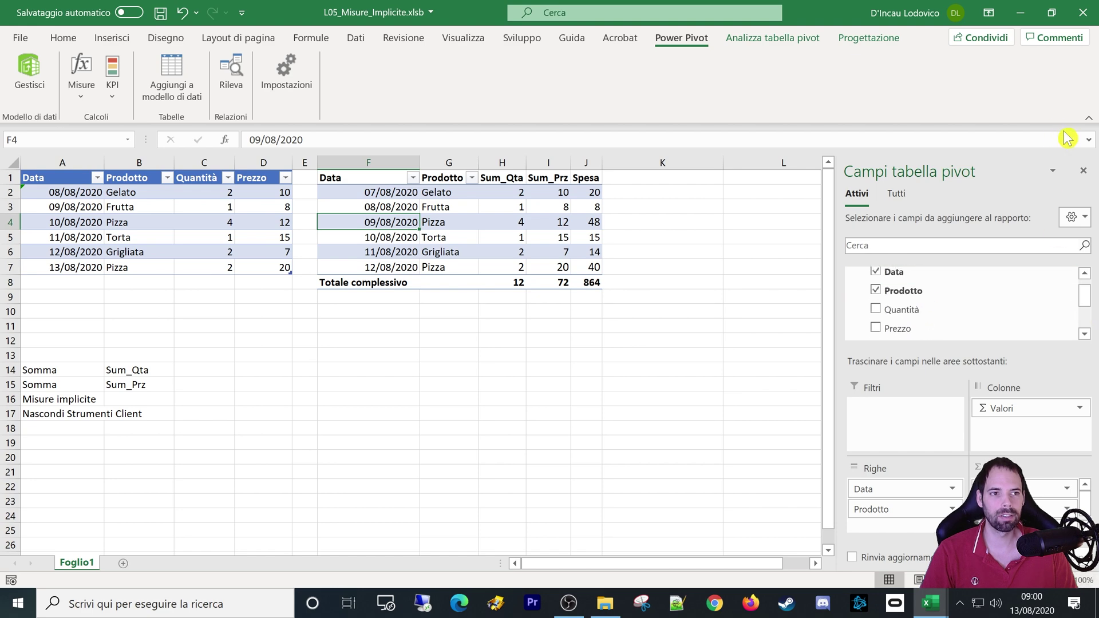
pyautogui.click(1090, 117)
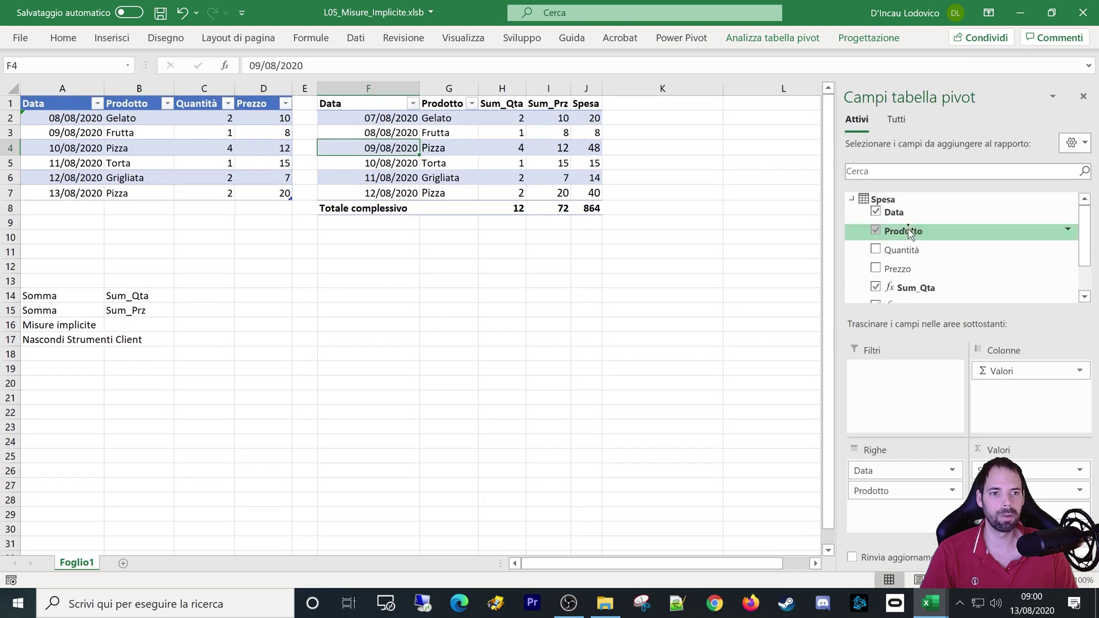
pyautogui.scroll(-2, 1088, 269)
pyautogui.scroll(2, 1088, 276)
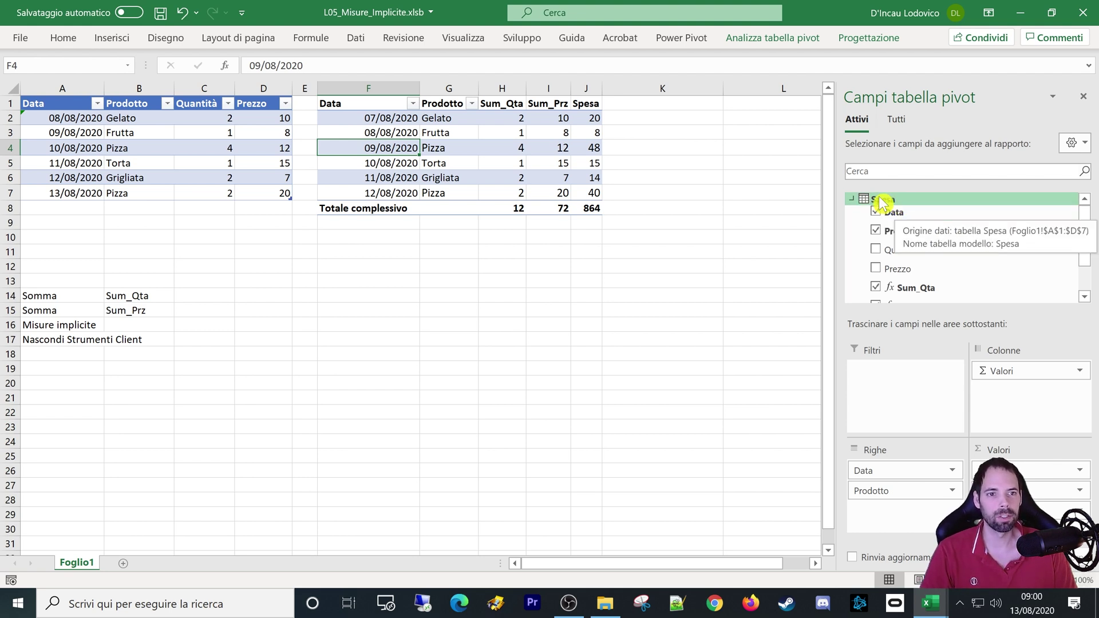
pyautogui.click(687, 39)
pyautogui.click(80, 89)
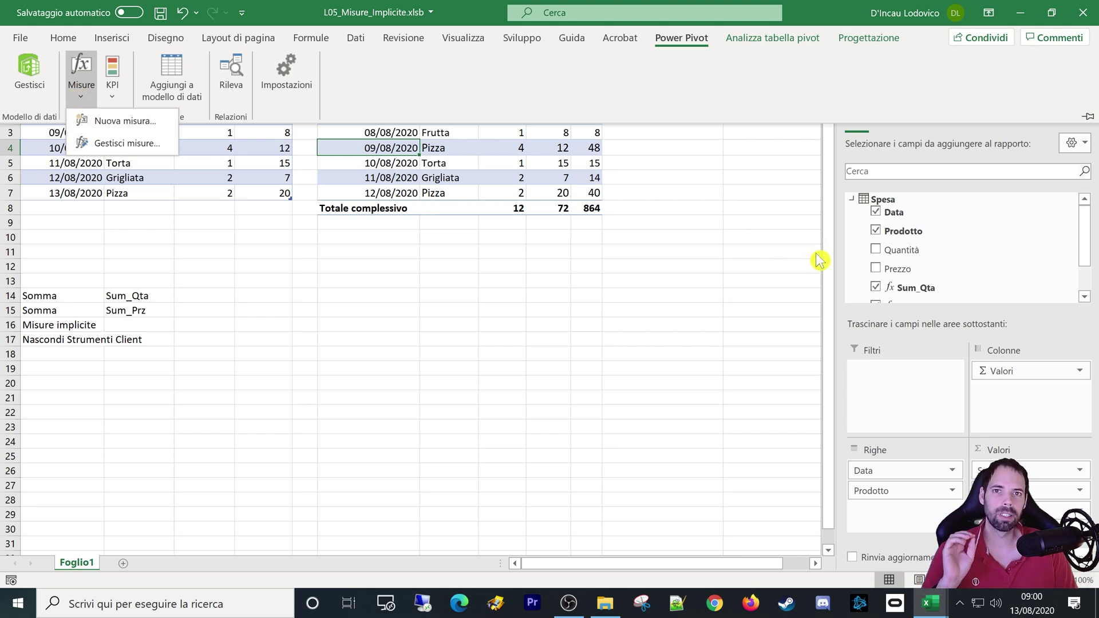
# - Open Sum_Qta for editing from Gestisci misure and move the Misura dialog aside
pyautogui.click(141, 146)
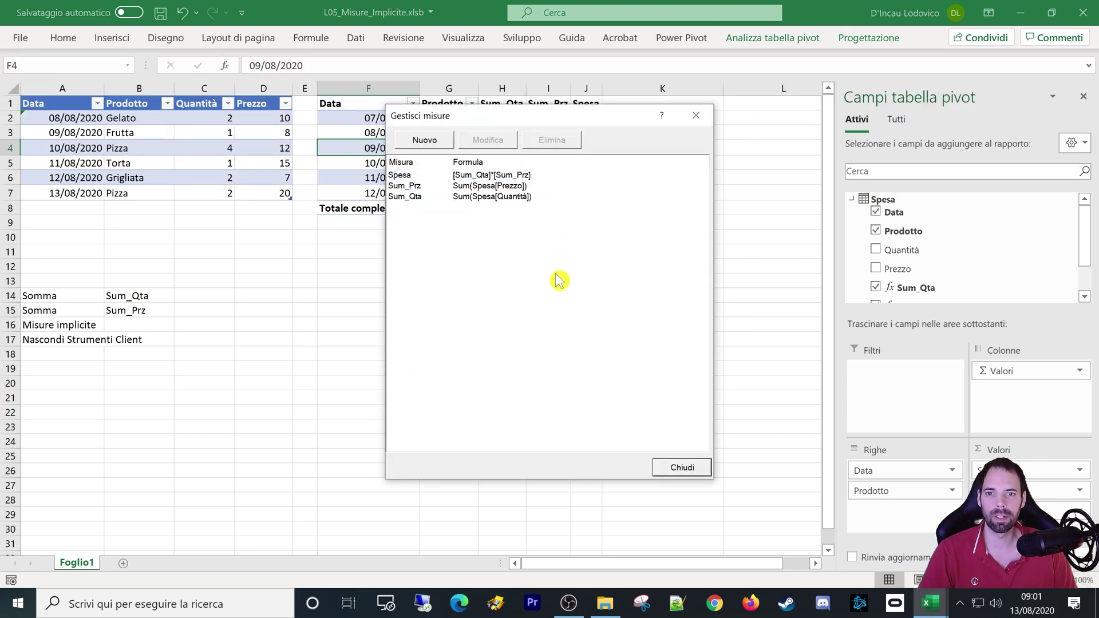
pyautogui.click(422, 197)
pyautogui.click(489, 141)
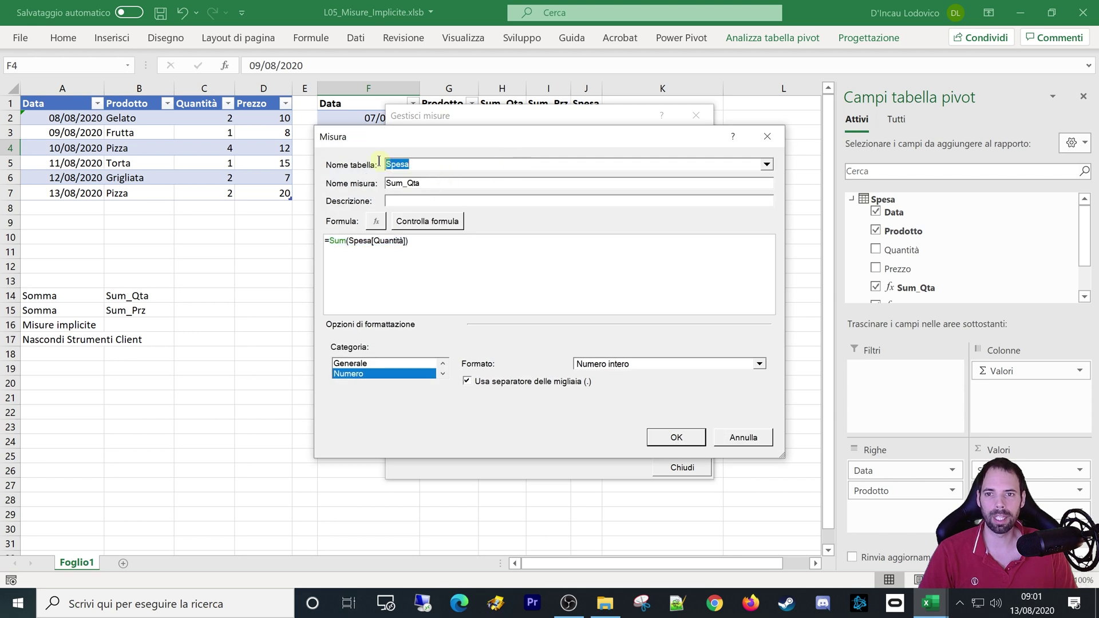
pyautogui.moveTo(460, 143); pyautogui.dragTo(518, 155)
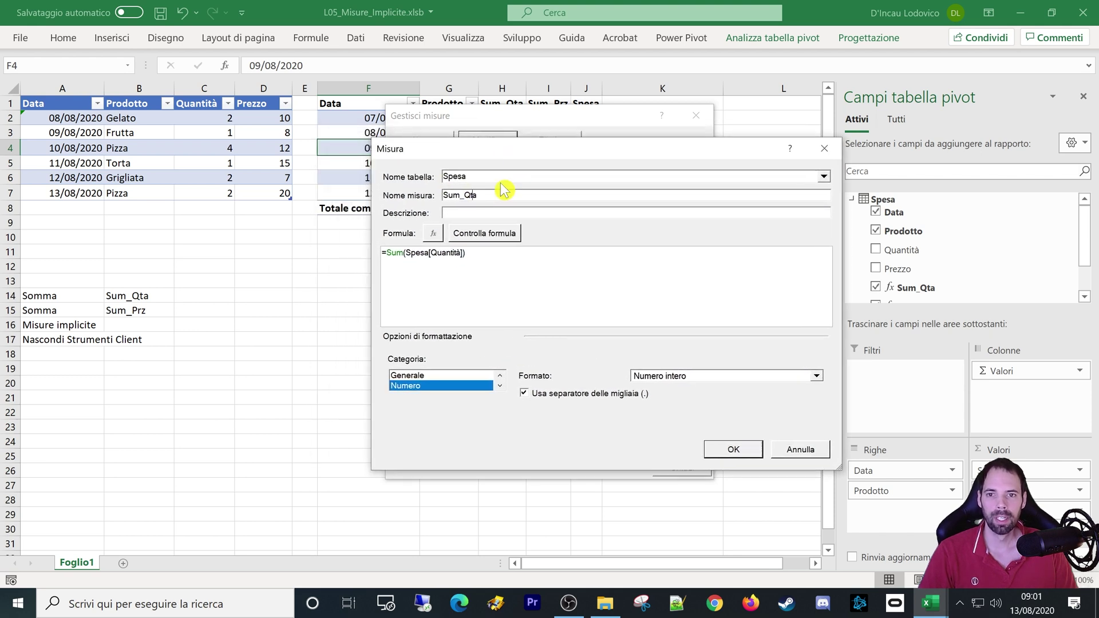
# - Highlight the SUM function and its argument in the Sum_Qta formula, viewing the syntax hint
pyautogui.click(456, 269)
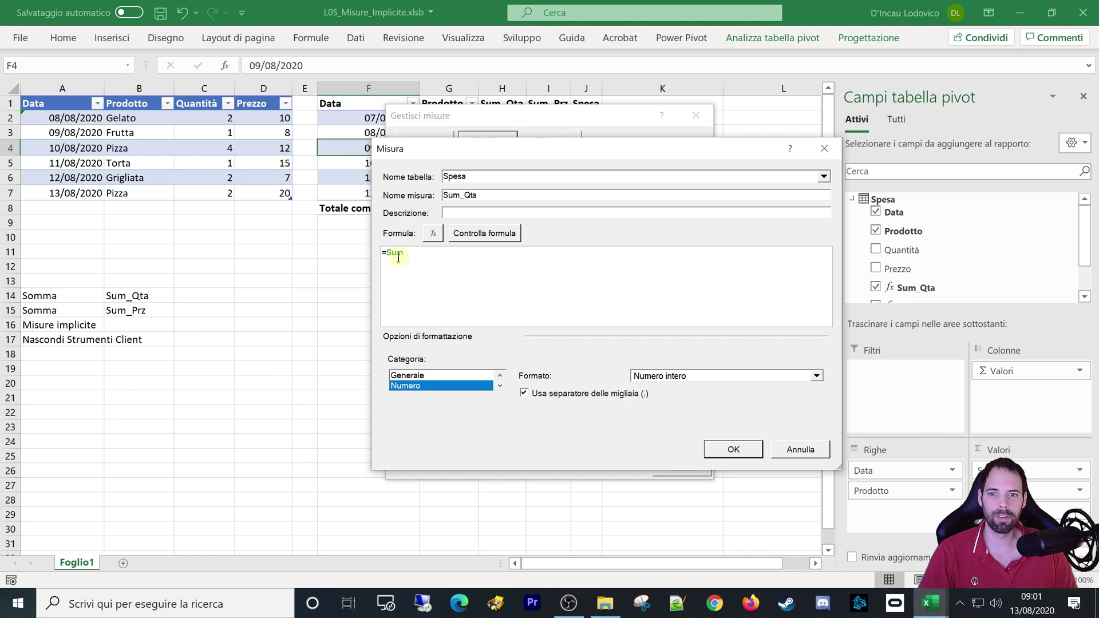
pyautogui.moveTo(465, 252); pyautogui.dragTo(383, 255)
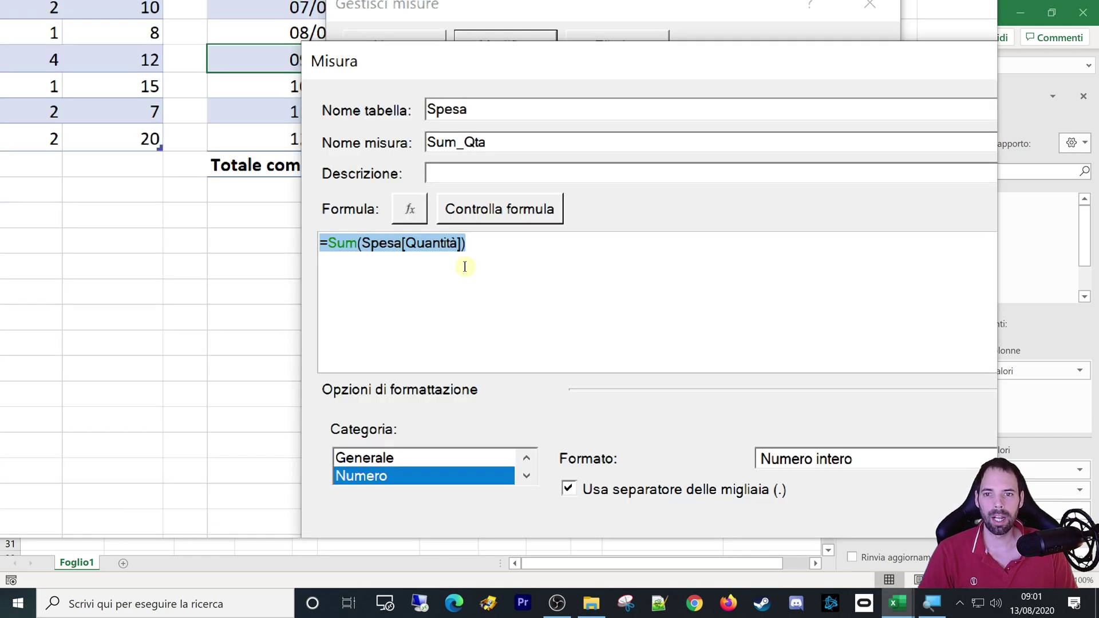
pyautogui.click(468, 258)
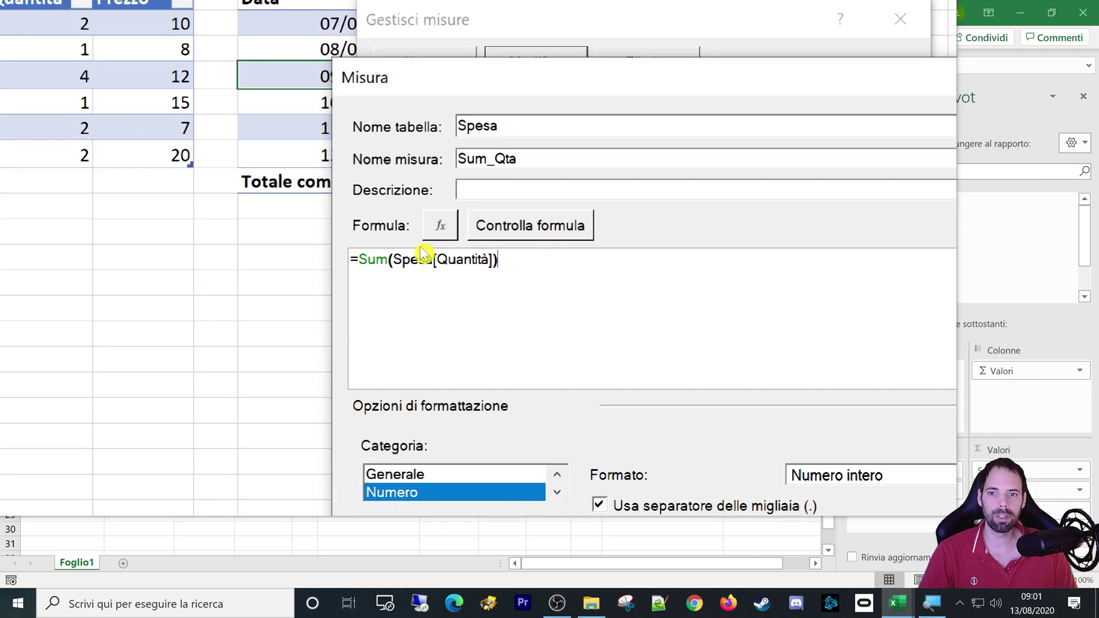
pyautogui.moveTo(325, 251); pyautogui.dragTo(474, 254)
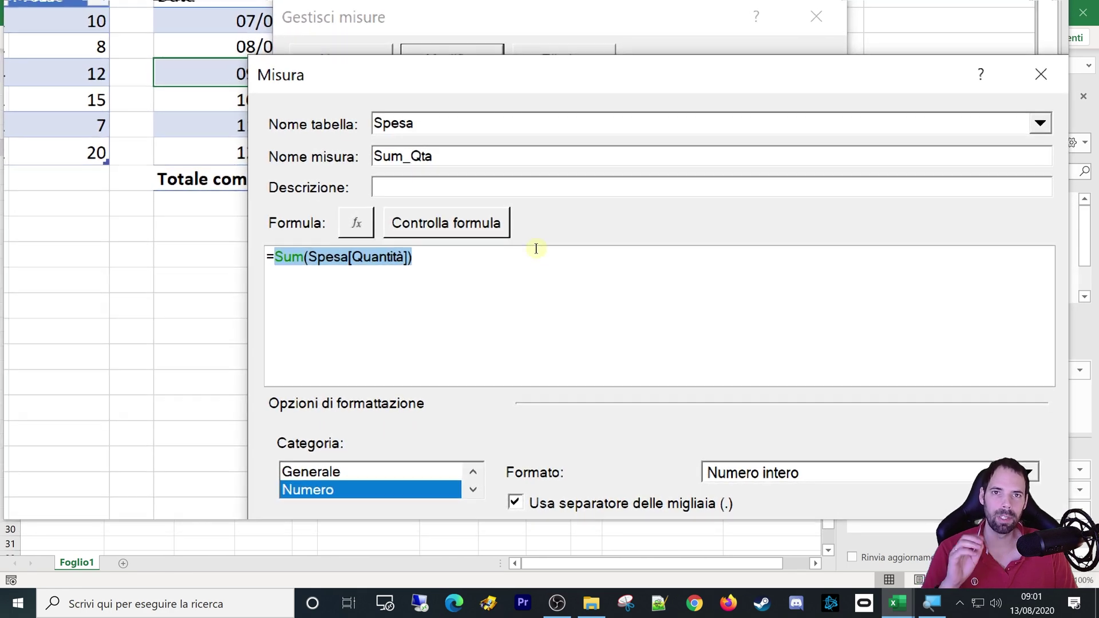
pyautogui.click(525, 262)
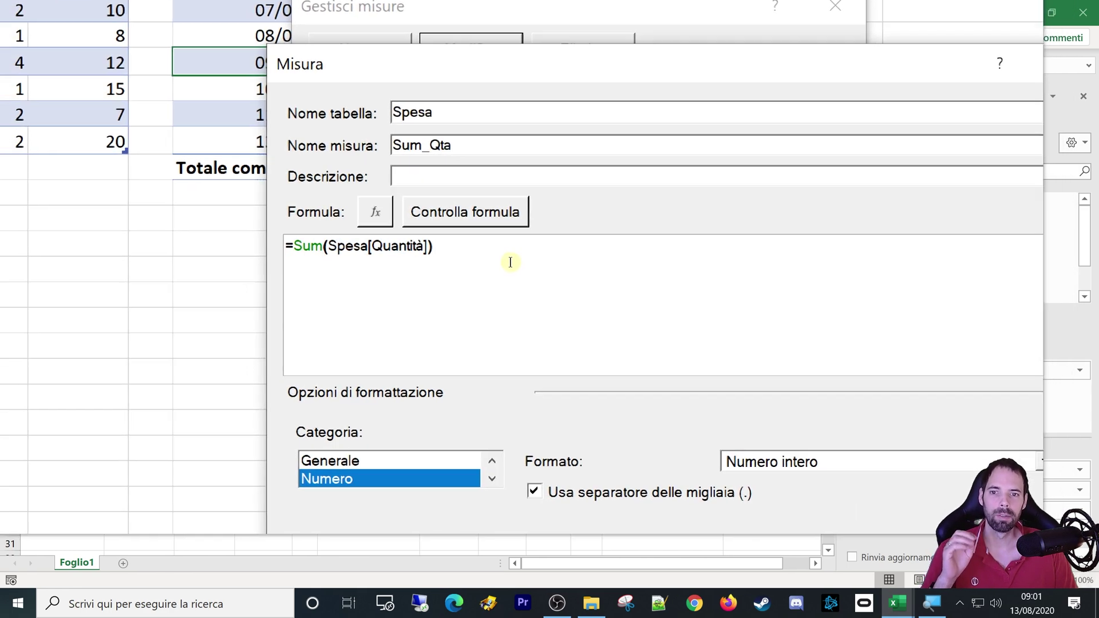
pyautogui.moveTo(506, 260); pyautogui.dragTo(307, 253)
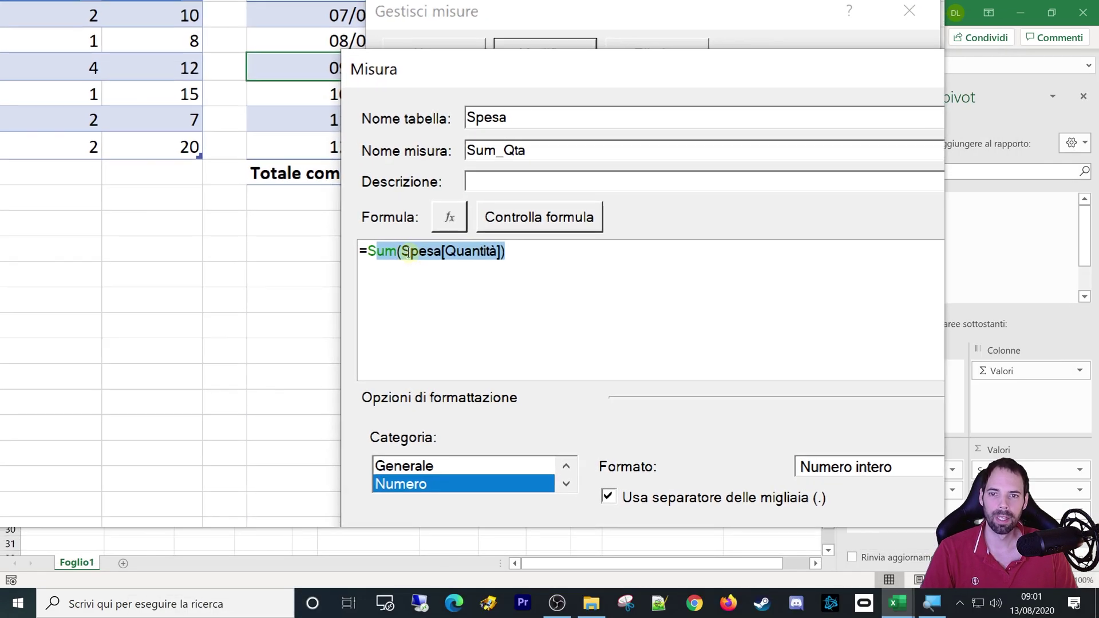
pyautogui.click(278, 210)
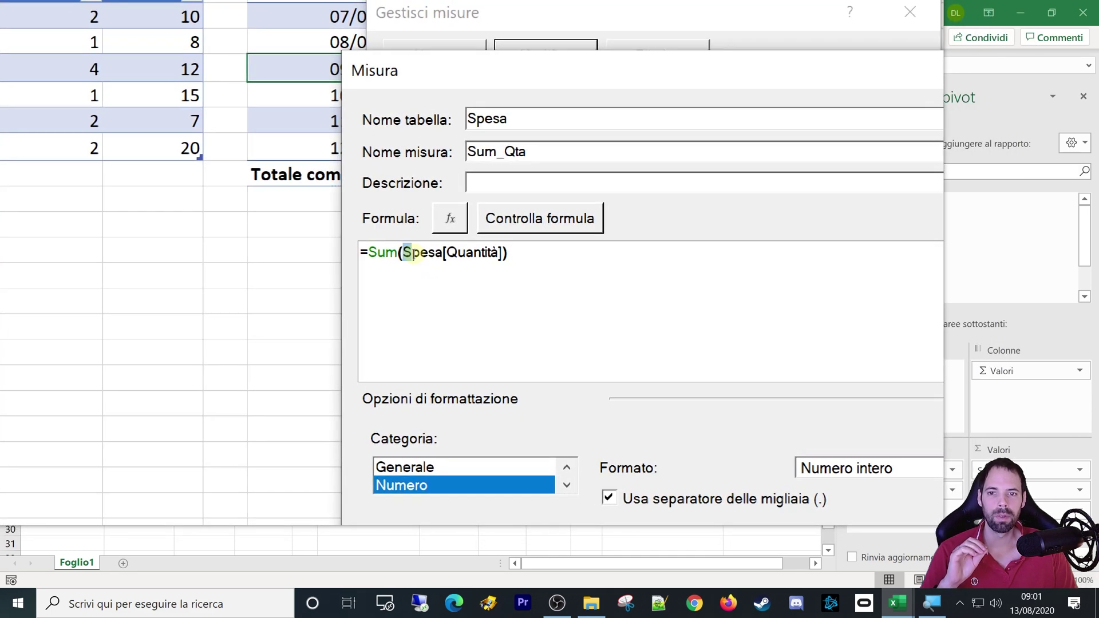
# - Highlight the Spesa[Quantità] column reference and the word Sum in the formula
pyautogui.moveTo(413, 254); pyautogui.dragTo(496, 254)
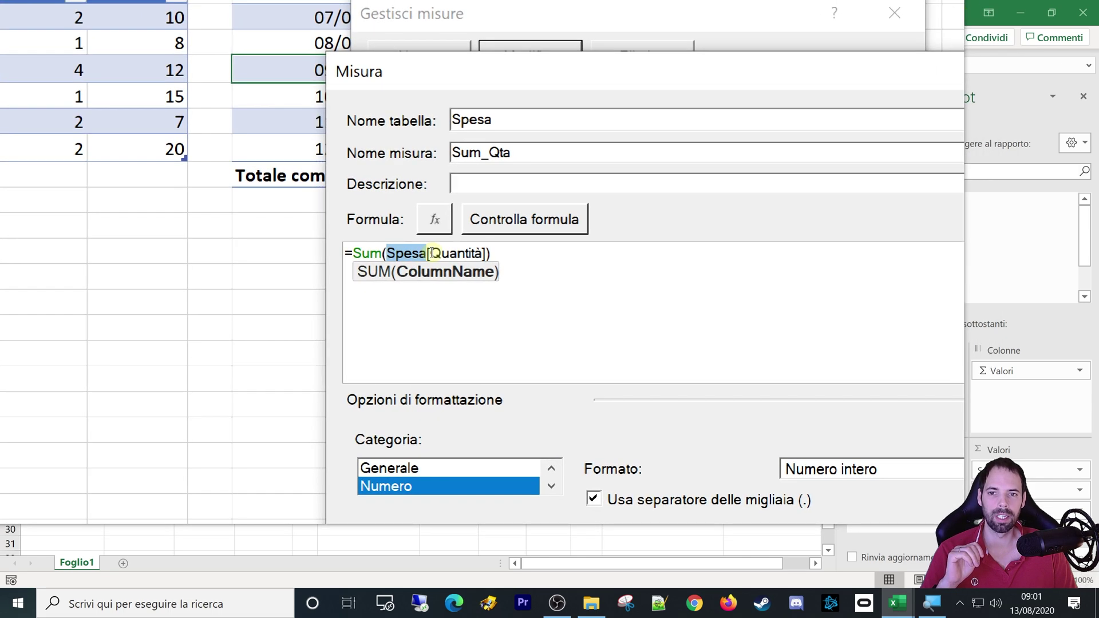
pyautogui.moveTo(431, 254); pyautogui.dragTo(479, 253)
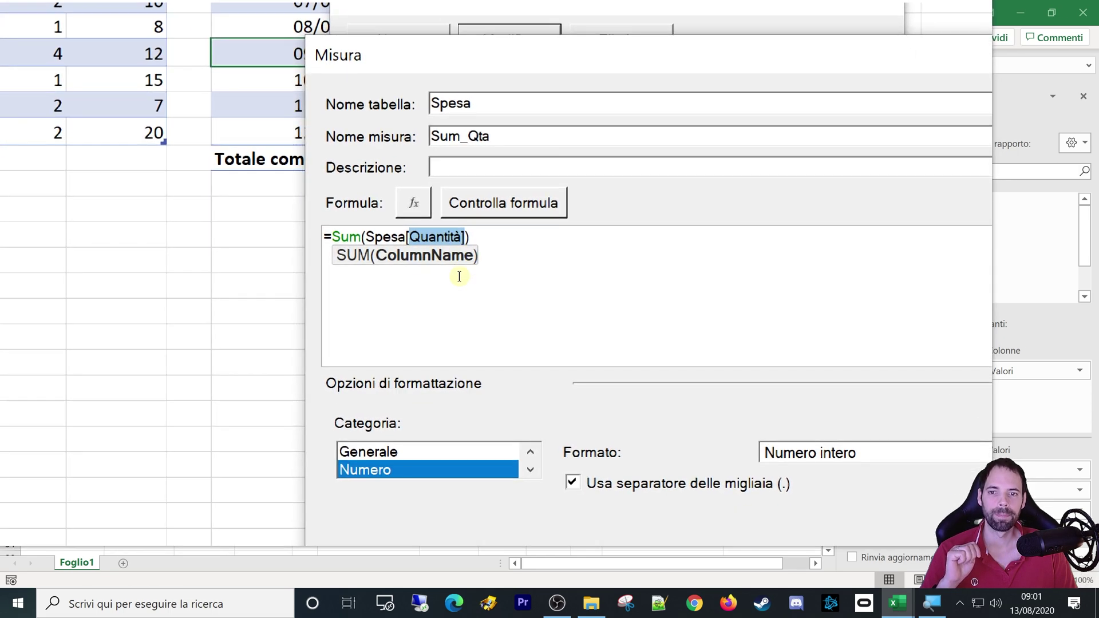
pyautogui.click(512, 247)
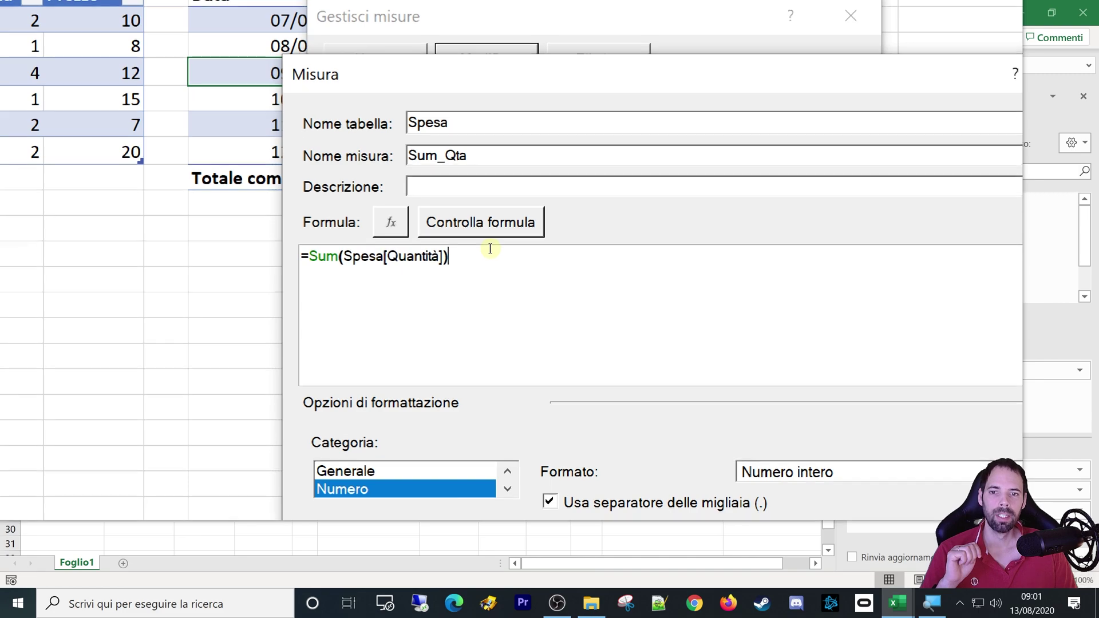
pyautogui.moveTo(343, 256); pyautogui.dragTo(459, 259)
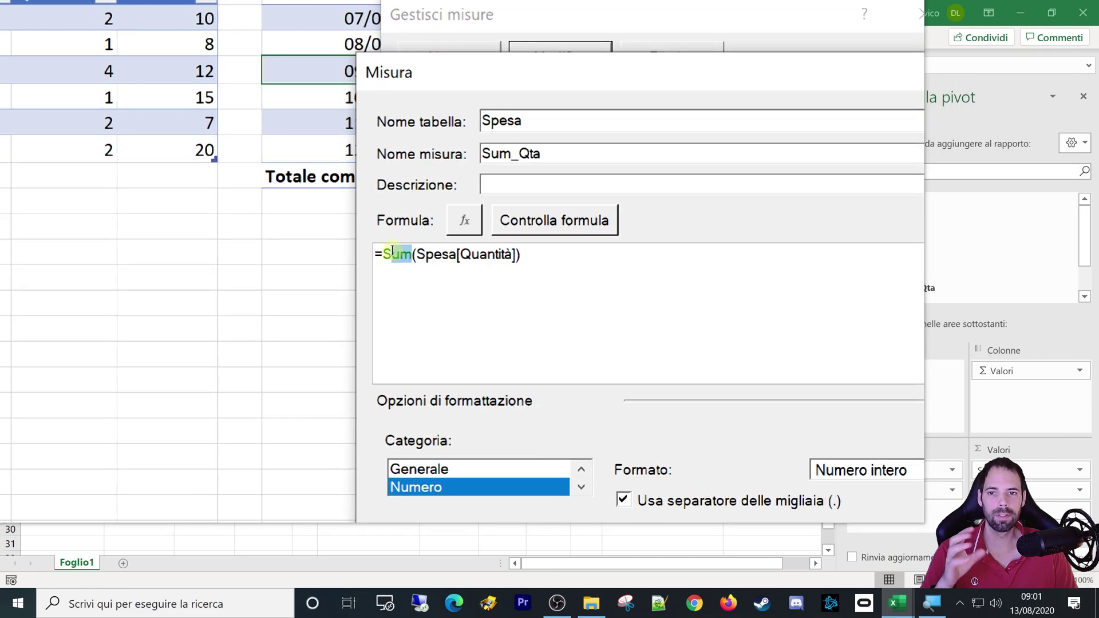
pyautogui.doubleClick(394, 252)
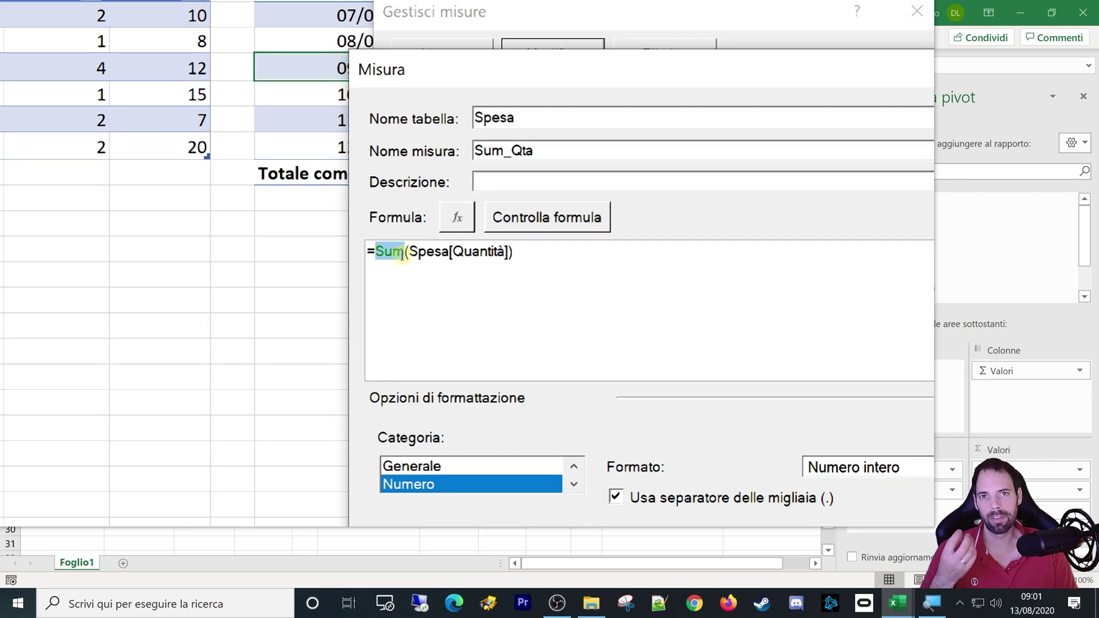
pyautogui.click(404, 255)
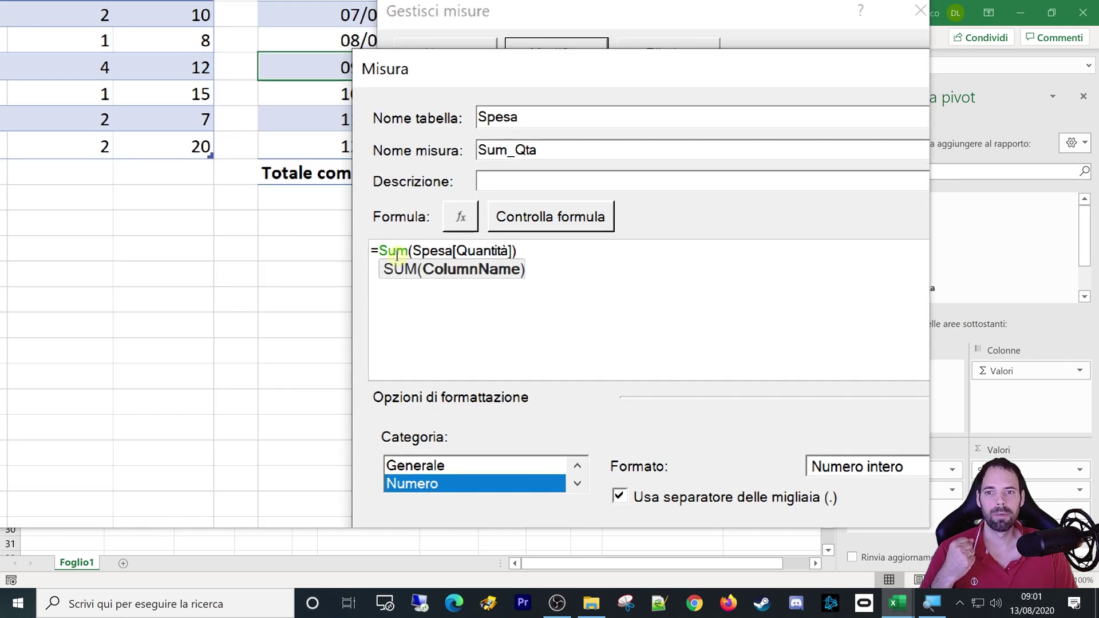
pyautogui.doubleClick(399, 253)
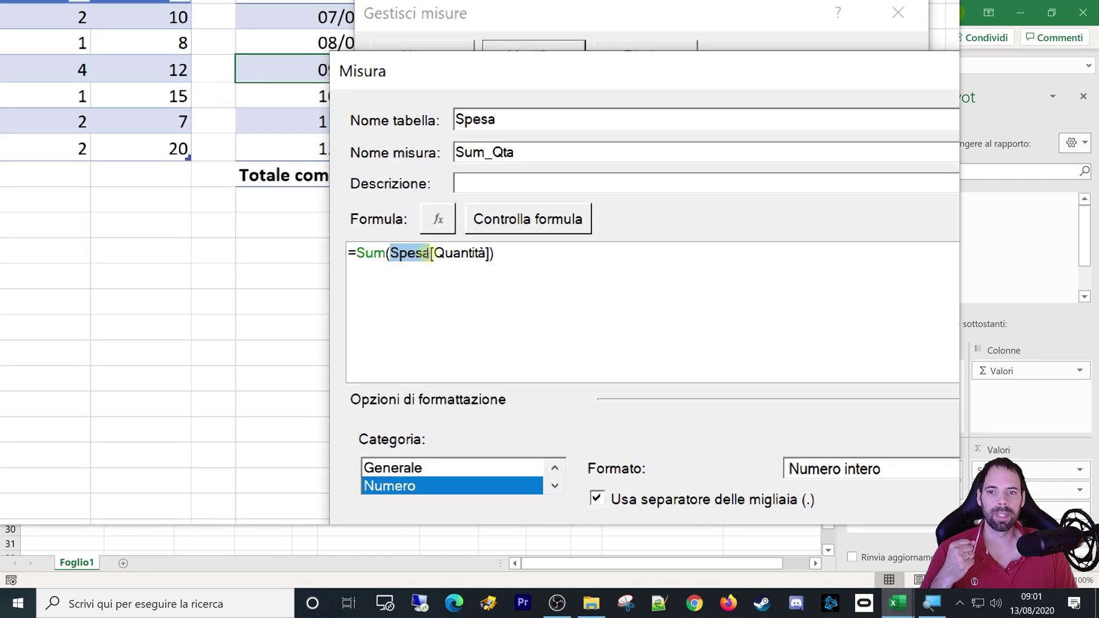
# - Retype the Sum_Qta formula as =SUM(Spesa[Quantità]) using the autocomplete suggestions
pyautogui.moveTo(494, 253); pyautogui.dragTo(366, 262)
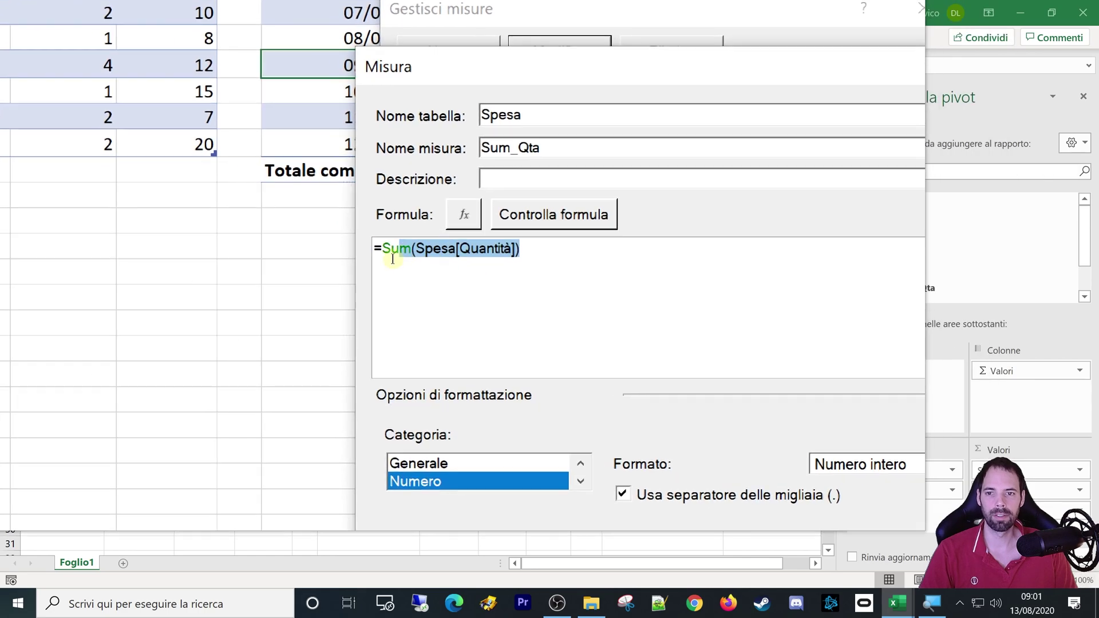
pyautogui.write('Sum')
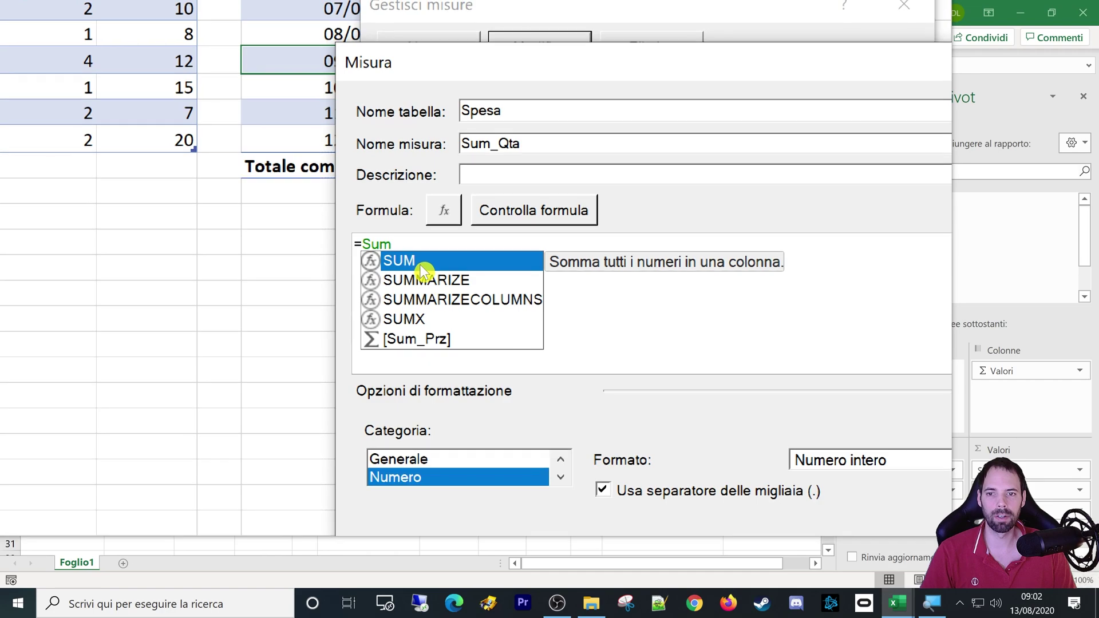
pyautogui.doubleClick(429, 267)
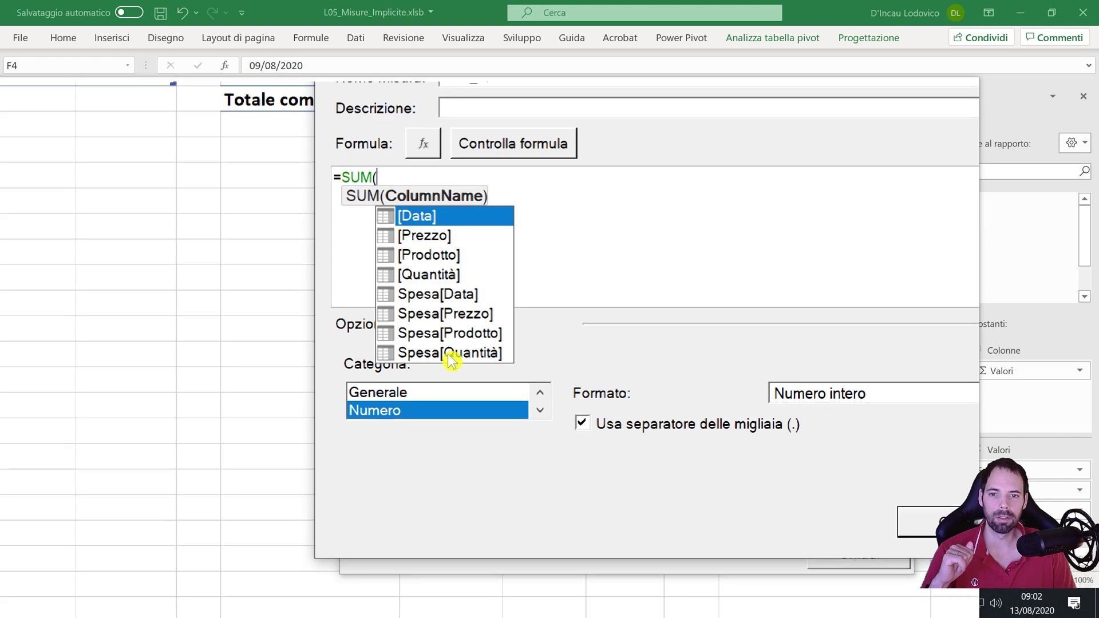
pyautogui.doubleClick(450, 353)
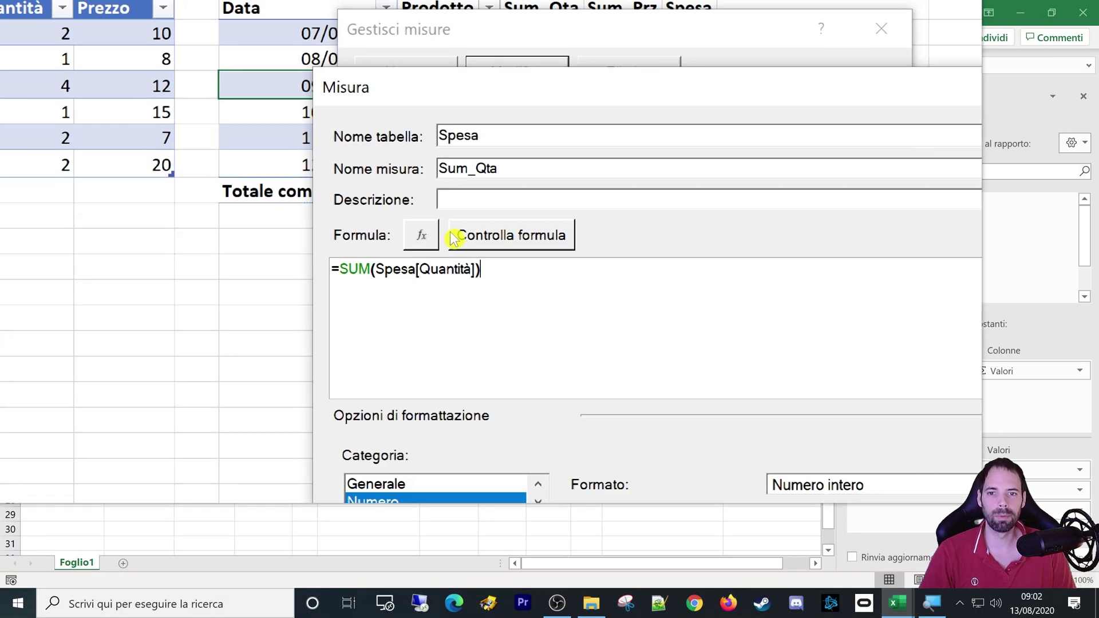
pyautogui.click(443, 199)
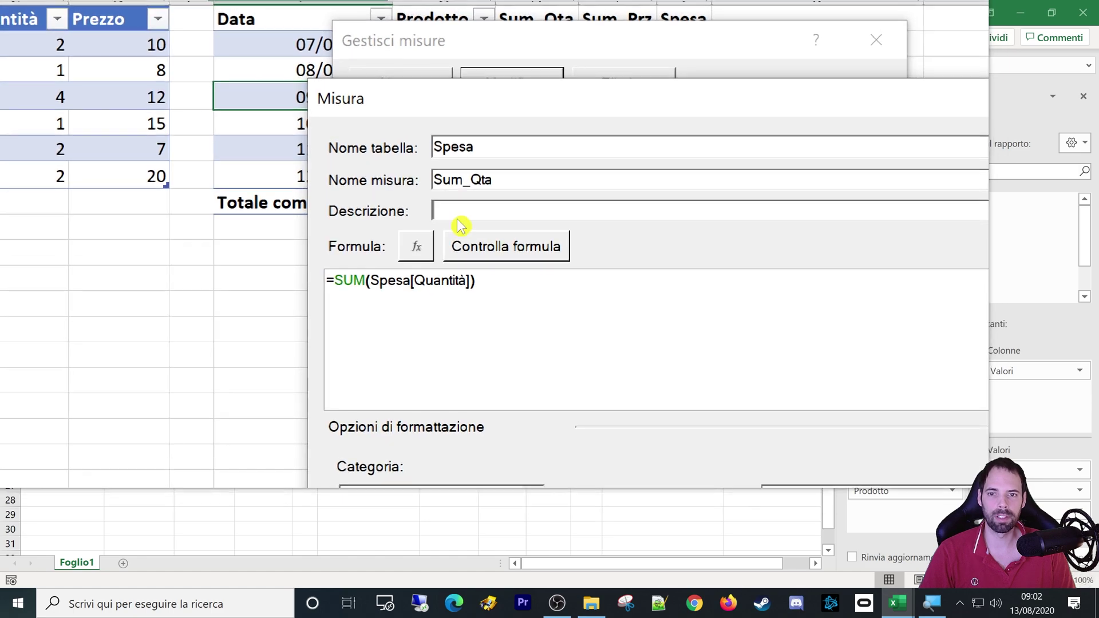
# - Check the formula, delete the Spesa prefix to get =SUM([Quantità]), and confirm no errors
pyautogui.click(484, 241)
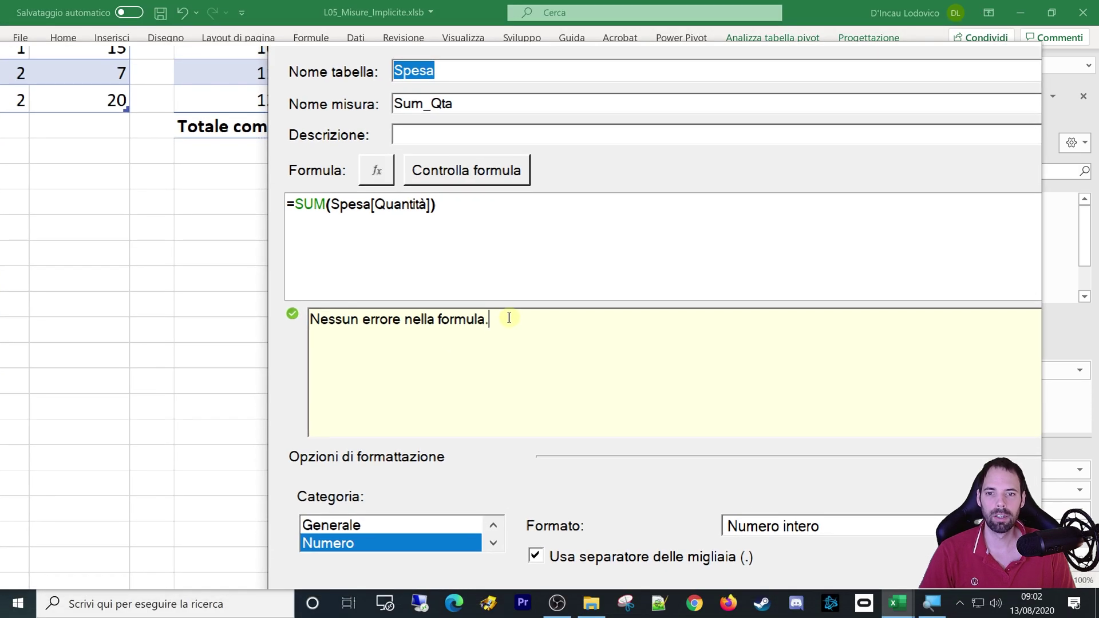
pyautogui.moveTo(509, 317); pyautogui.dragTo(303, 316)
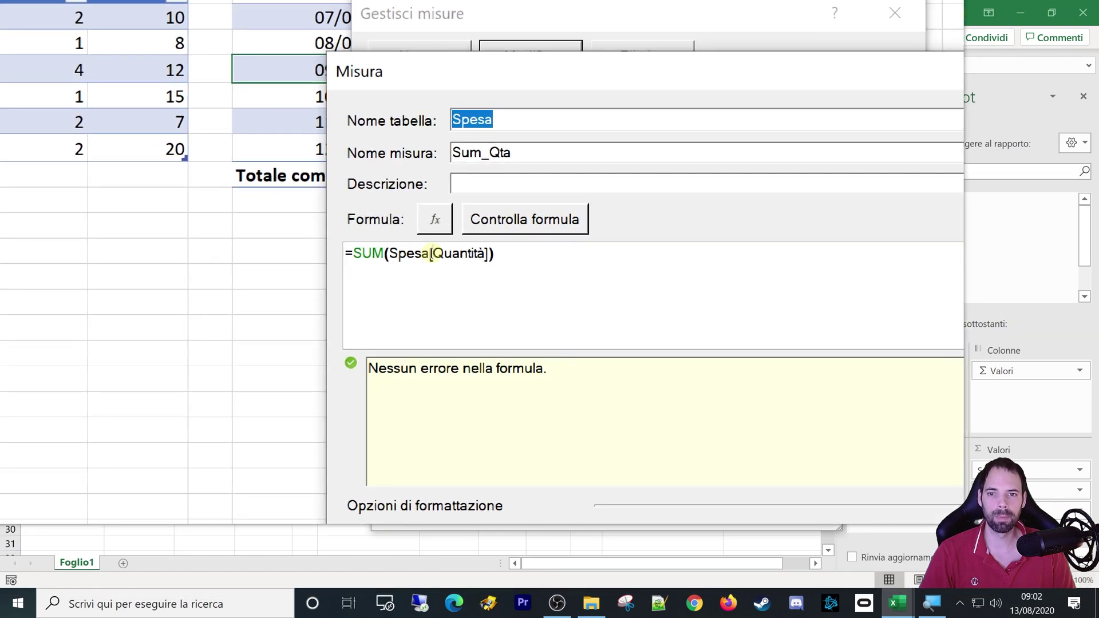
pyautogui.moveTo(424, 253); pyautogui.dragTo(394, 254)
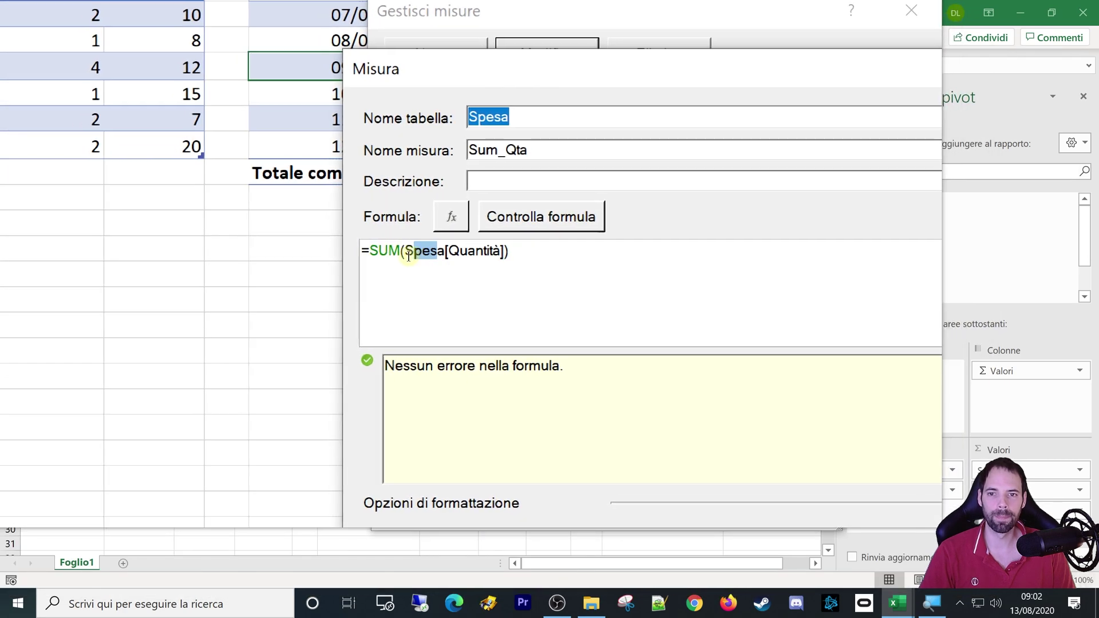
pyautogui.press('BackSpace')
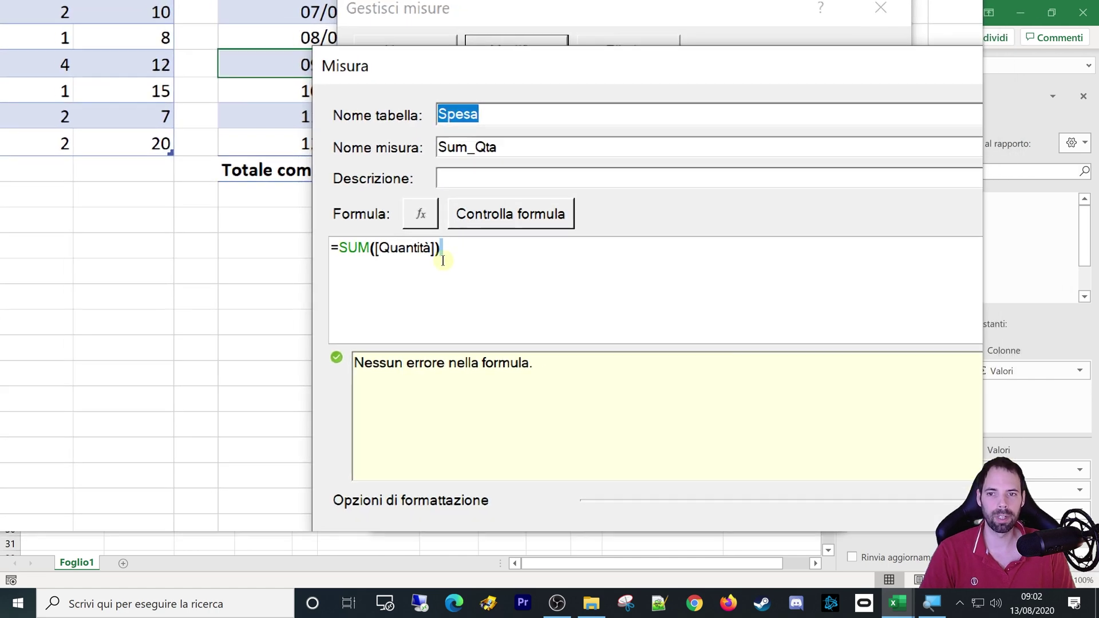
pyautogui.moveTo(488, 252); pyautogui.dragTo(383, 258)
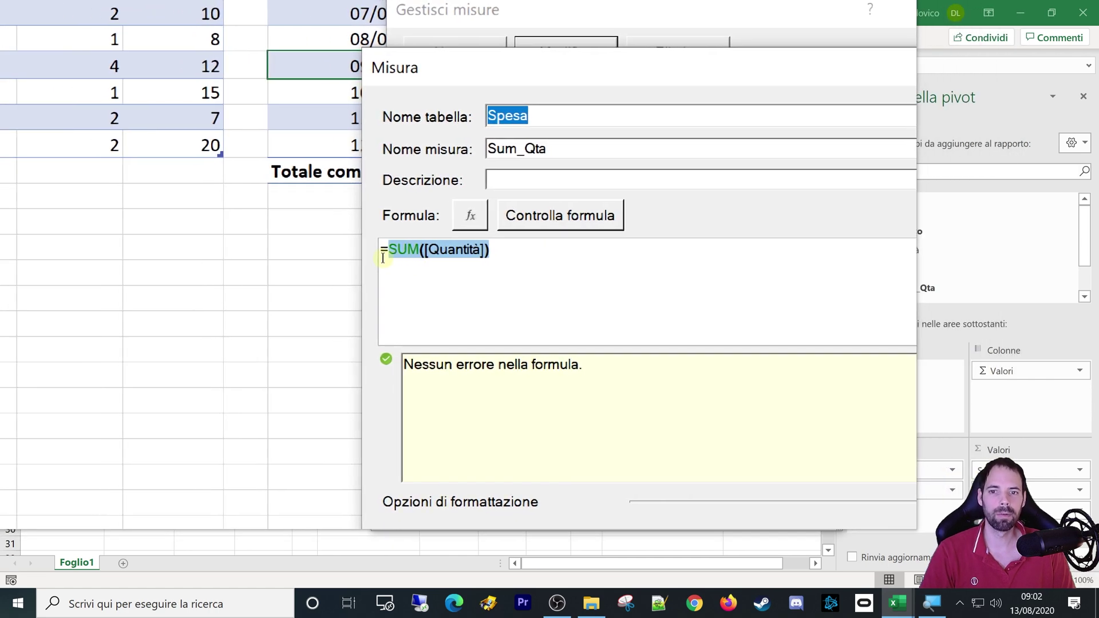
pyautogui.click(423, 250)
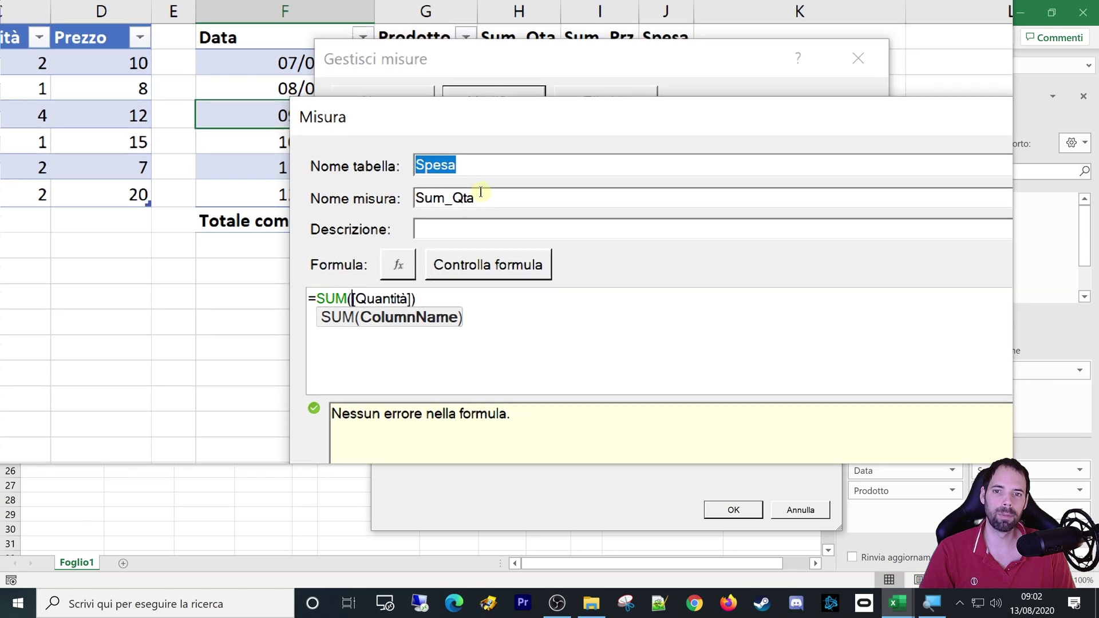
pyautogui.moveTo(529, 152); pyautogui.dragTo(325, 146)
# - Reinsert 'Spesa' before [Quantità] in the Sum_Qta formula and review the restored reference
pyautogui.click(556, 166)
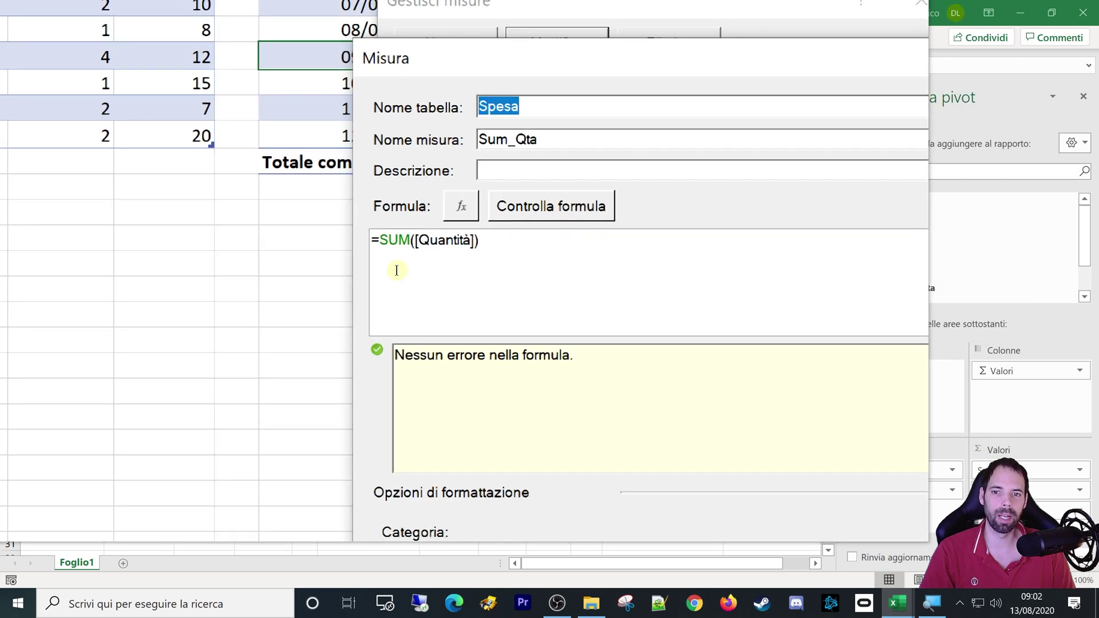
pyautogui.click(399, 240)
pyautogui.write('Spesa')
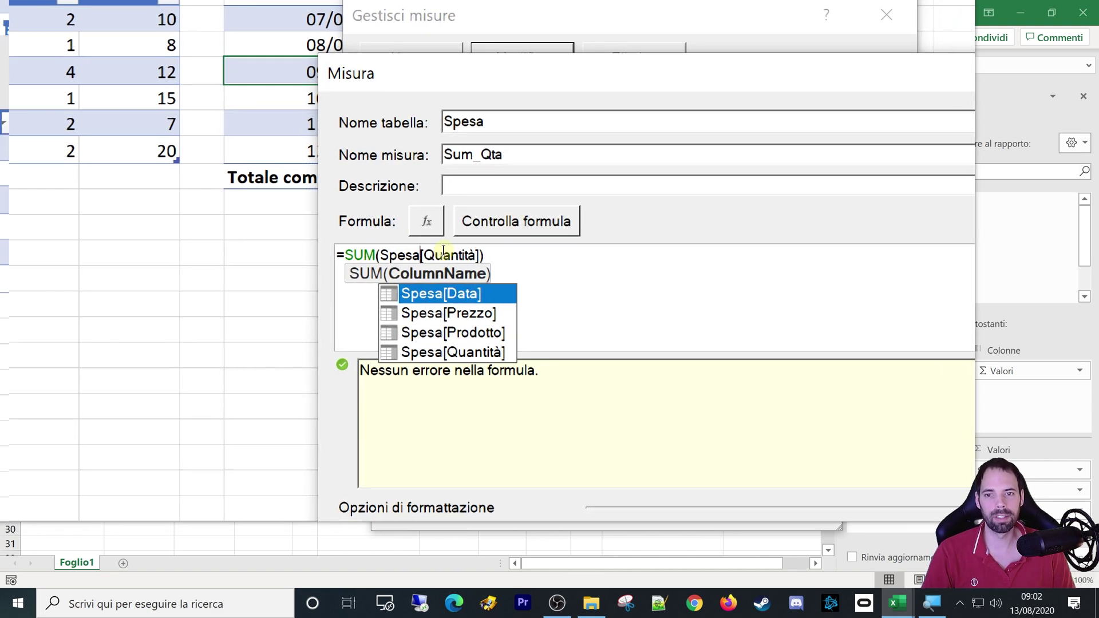
pyautogui.moveTo(504, 259); pyautogui.dragTo(353, 256)
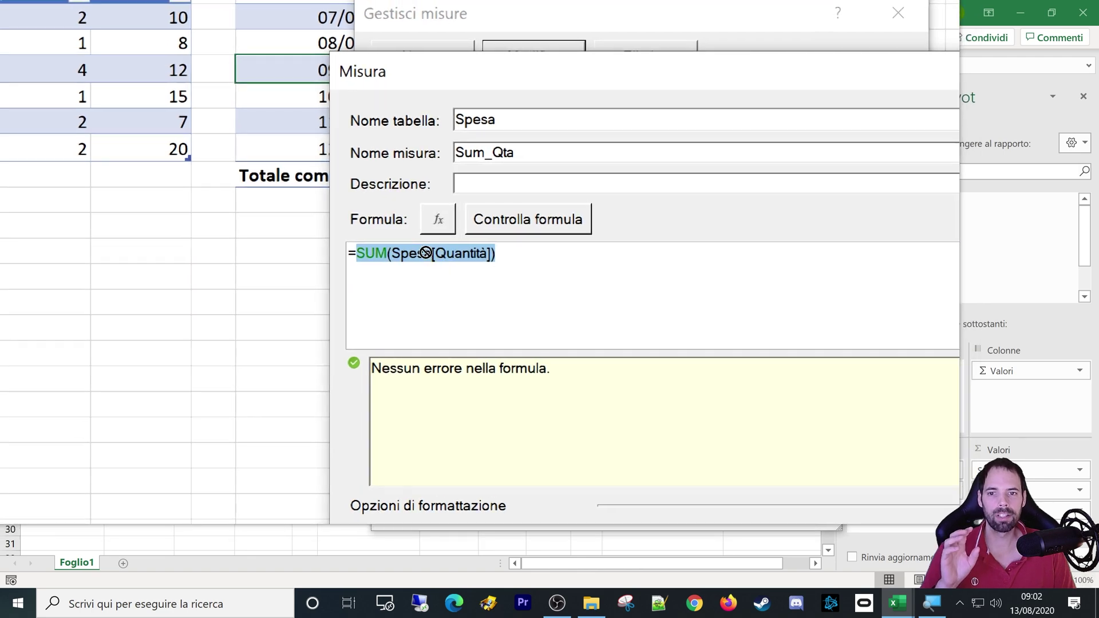
pyautogui.click(426, 253)
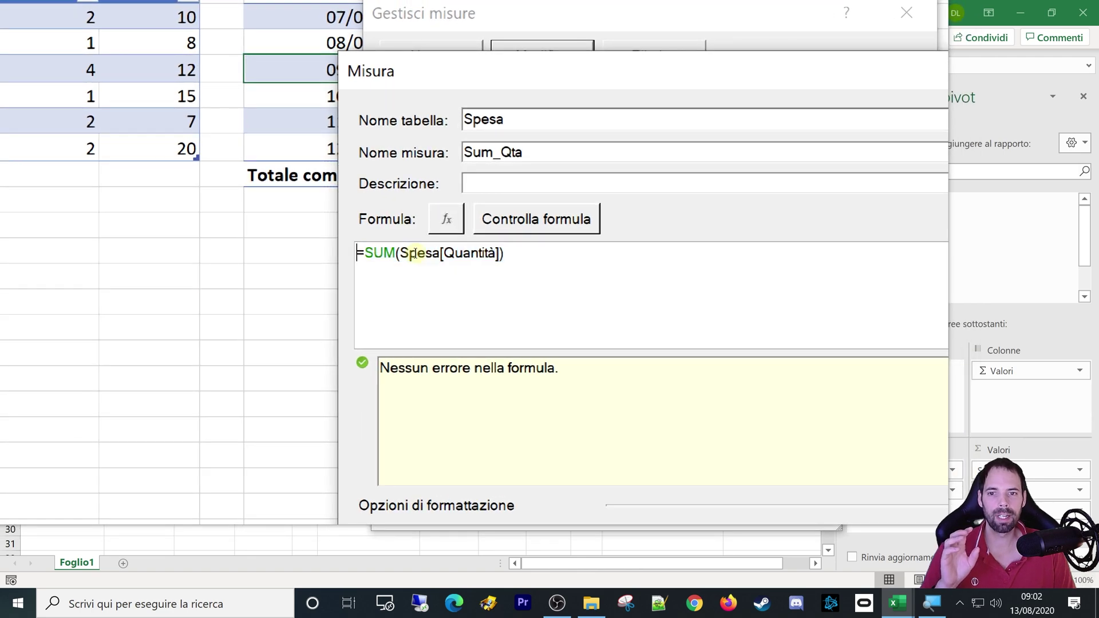
pyautogui.moveTo(391, 252); pyautogui.dragTo(429, 256)
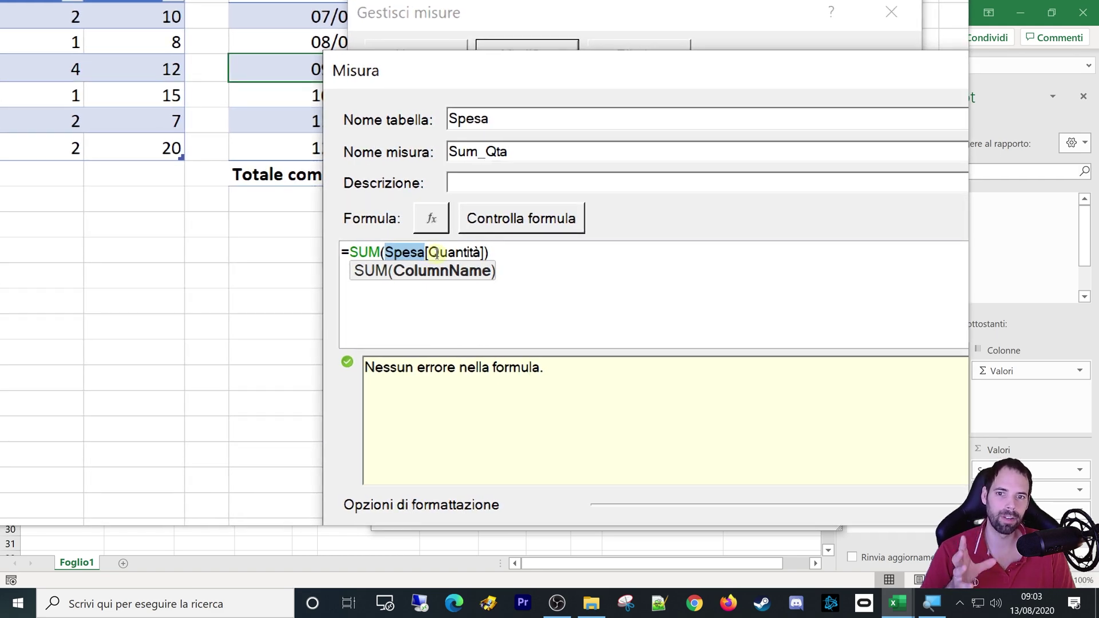
pyautogui.press('End')
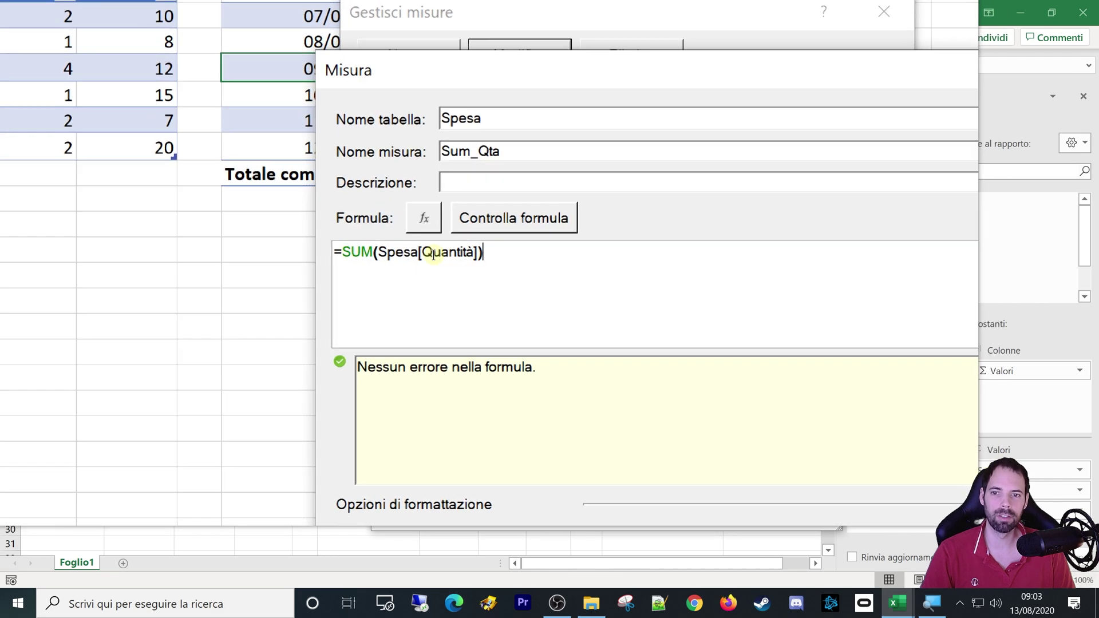
pyautogui.click(399, 253)
pyautogui.click(449, 252)
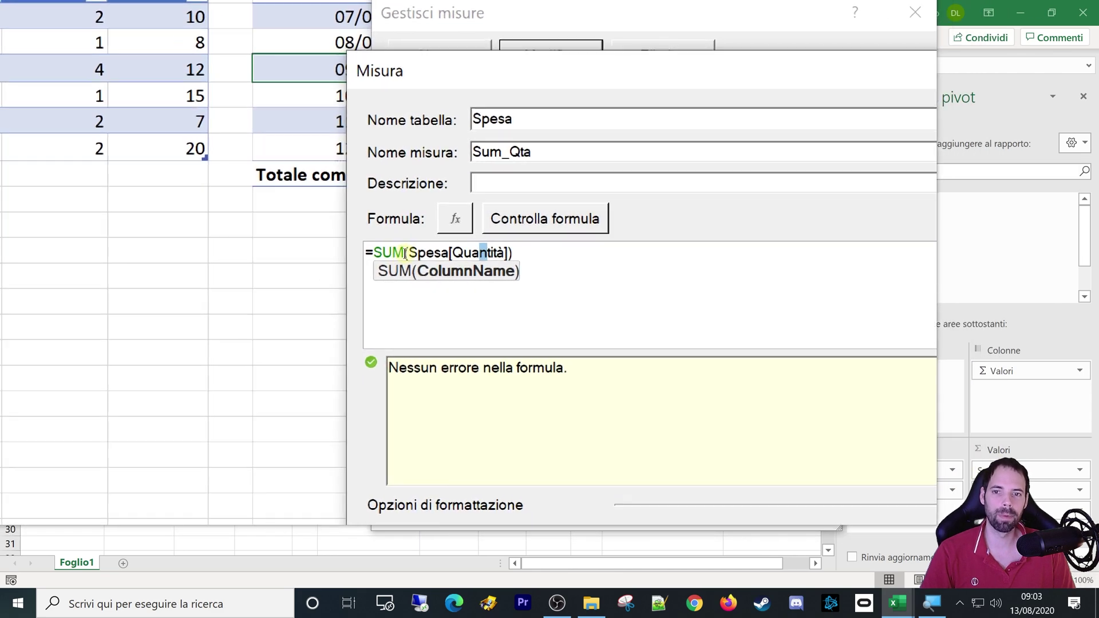
pyautogui.moveTo(388, 253); pyautogui.dragTo(481, 252)
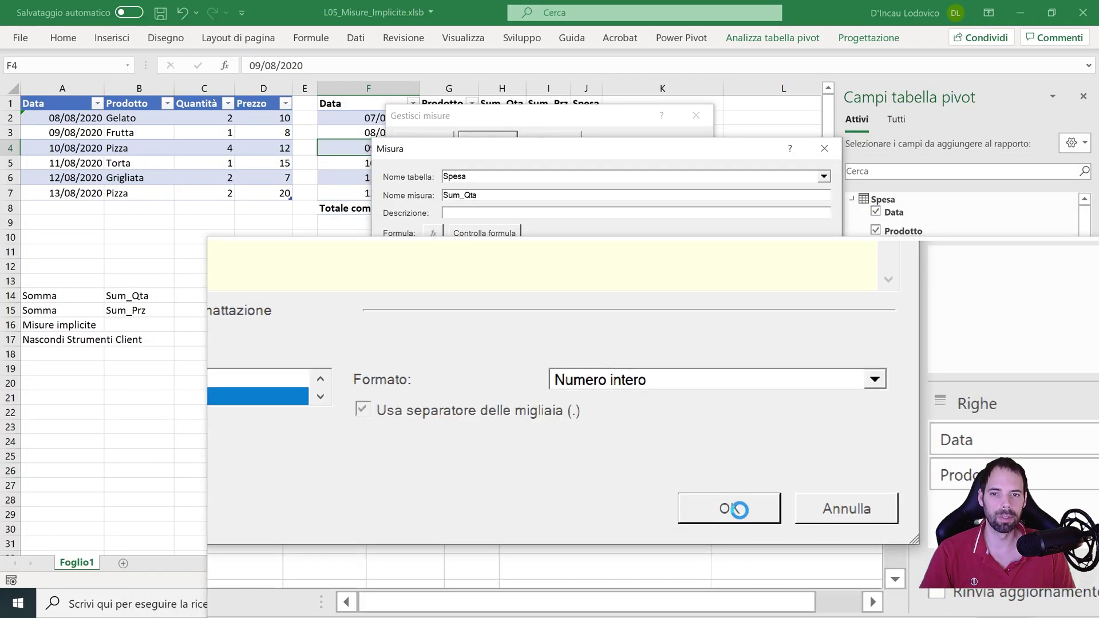
# - Save the Sum_Qta measure and open the Spesa measure for editing
pyautogui.click(742, 519)
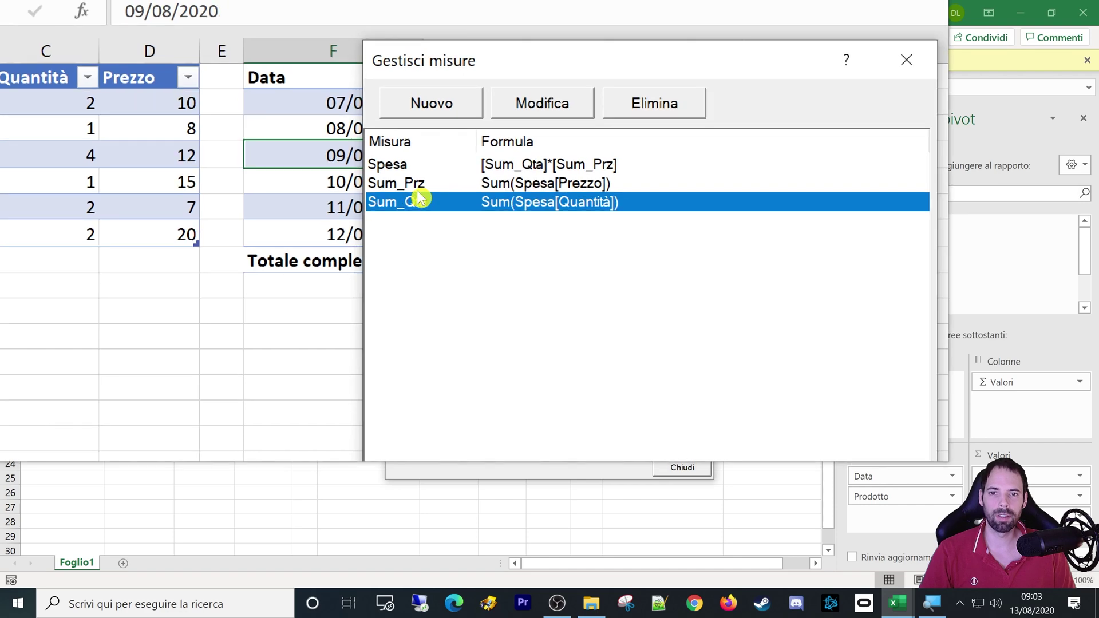
pyautogui.click(395, 181)
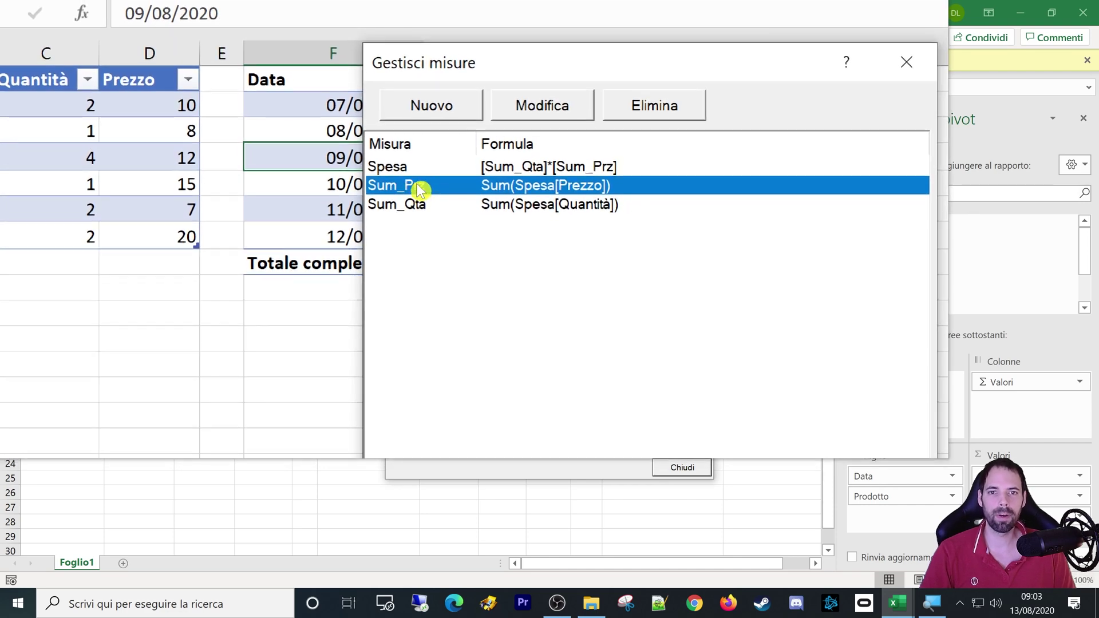
pyautogui.click(418, 174)
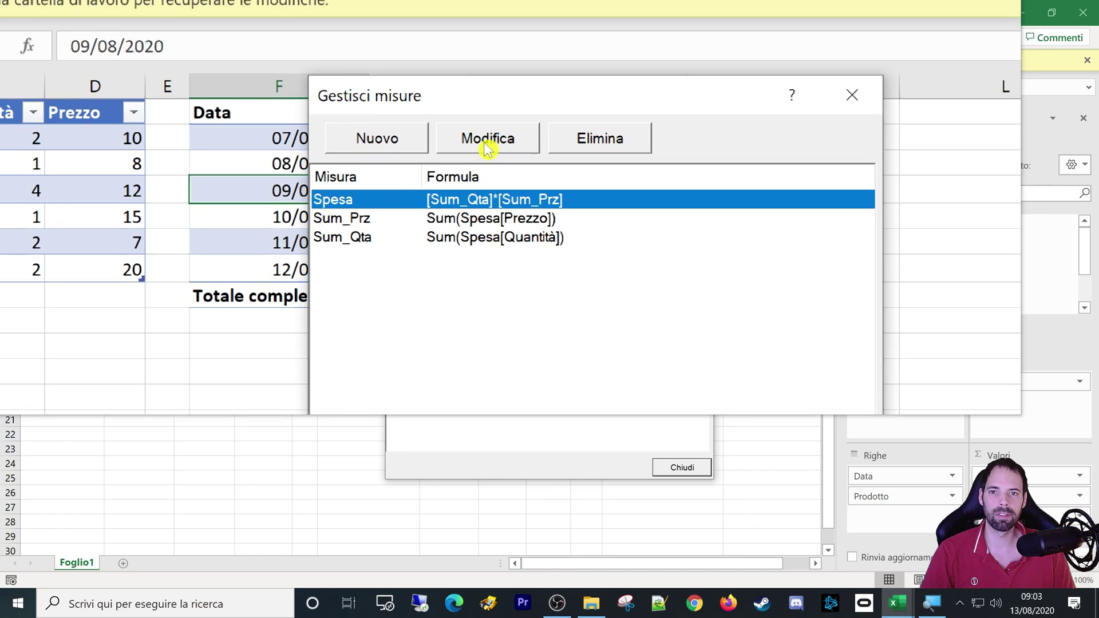
pyautogui.click(546, 108)
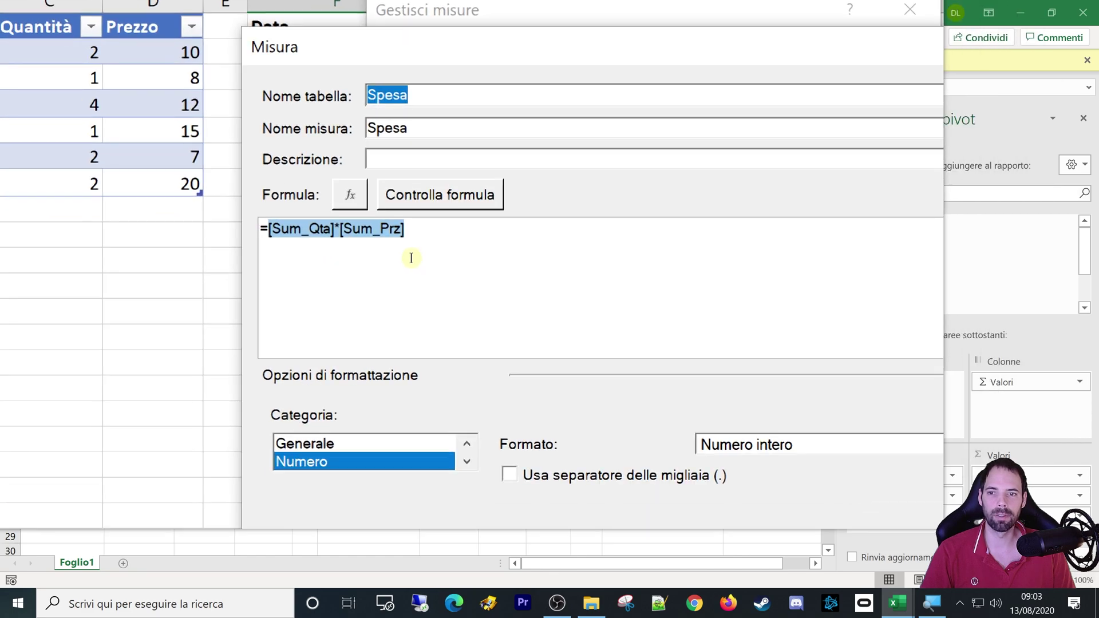
# - Examine the [Sum_Qta] and [Sum_Prz] references and the * sign in Spesa's formula
pyautogui.click(411, 257)
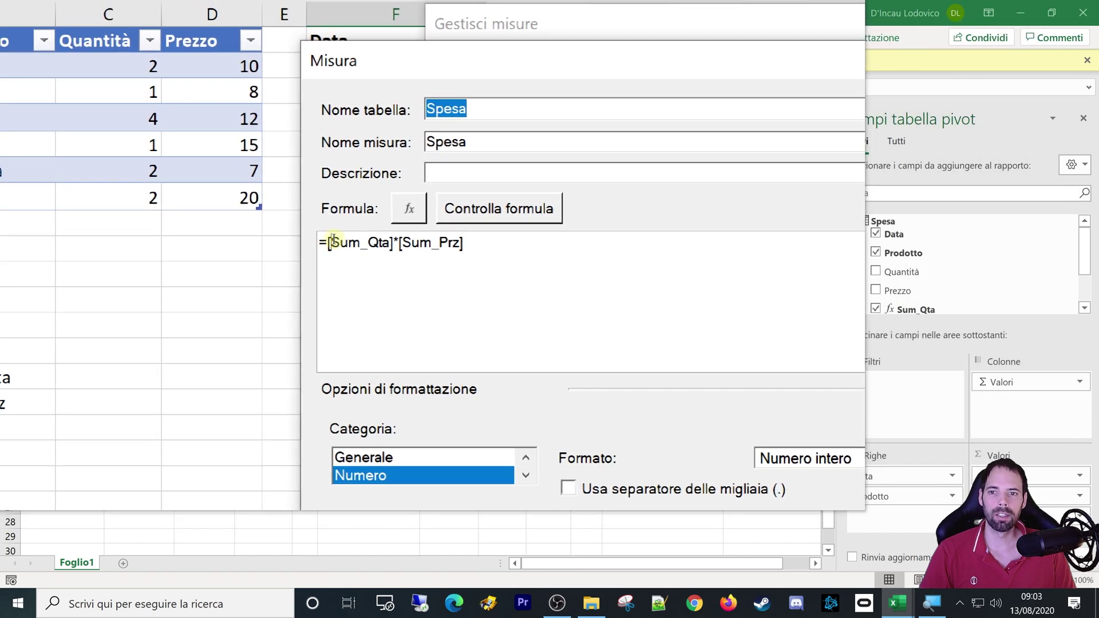
pyautogui.doubleClick(361, 242)
pyautogui.doubleClick(431, 242)
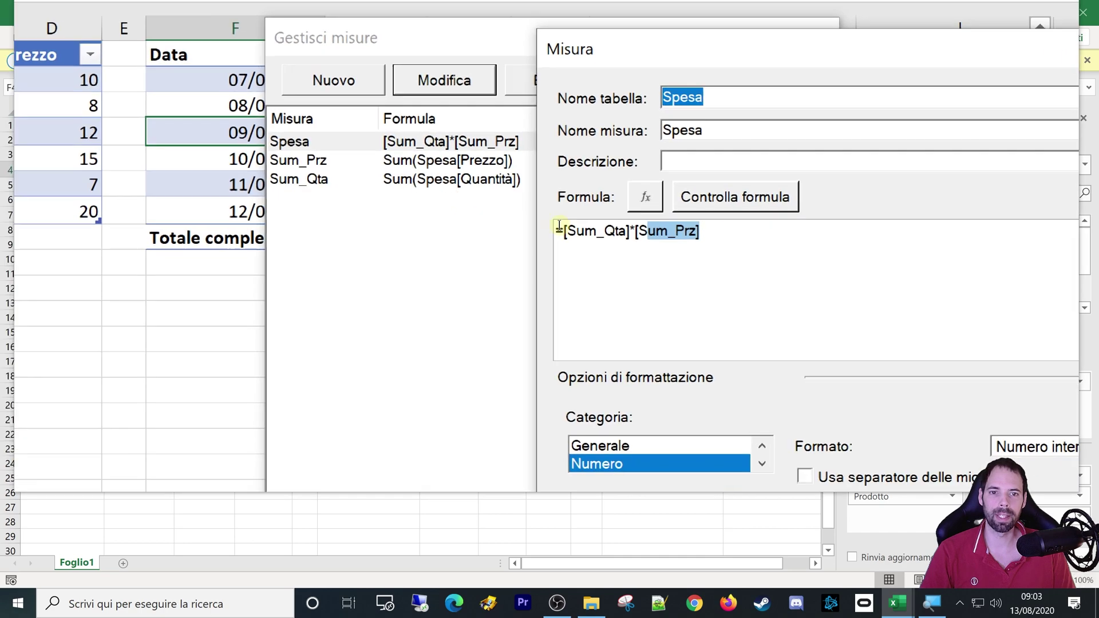
pyautogui.click(583, 226)
pyautogui.doubleClick(596, 229)
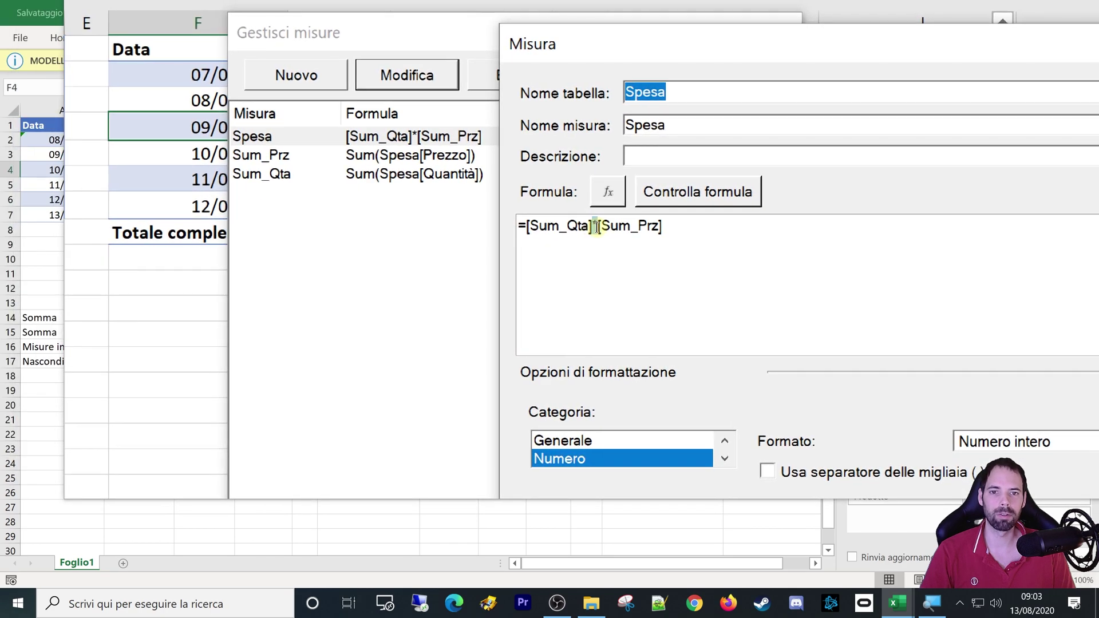
# - Write a second formula line, SUM(Spesa[Quantità])*SUM(Spesa[Prezzo]), below =[Sum_Qta]*[Sum_Prz]
pyautogui.moveTo(650, 226); pyautogui.dragTo(488, 226)
pyautogui.write('SUM')
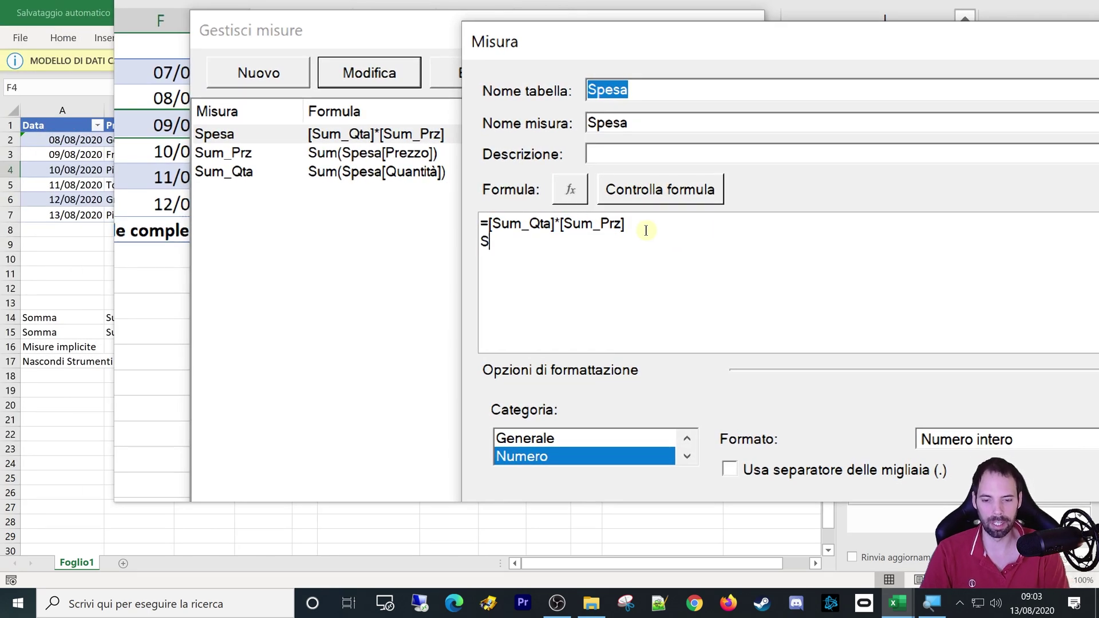
pyautogui.write('(')
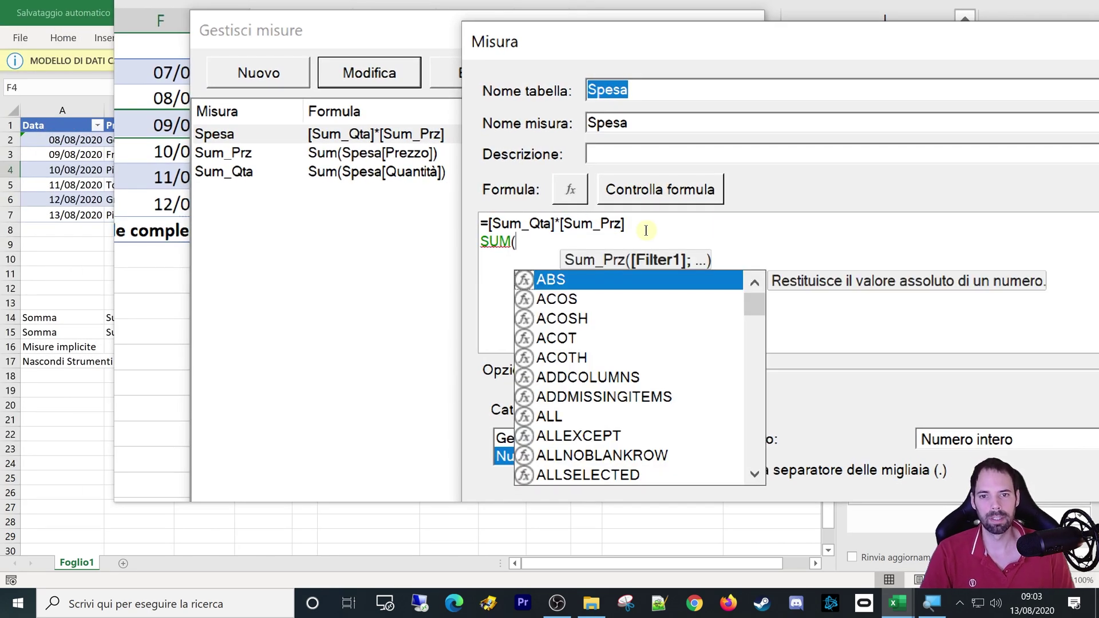
pyautogui.write('QUAN')
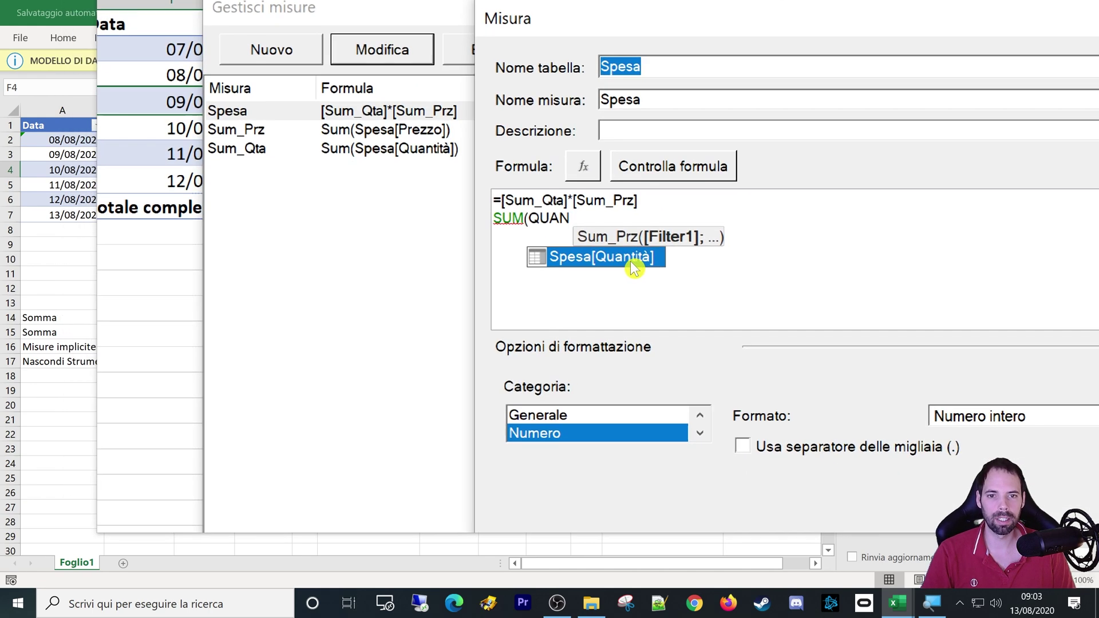
pyautogui.doubleClick(630, 261)
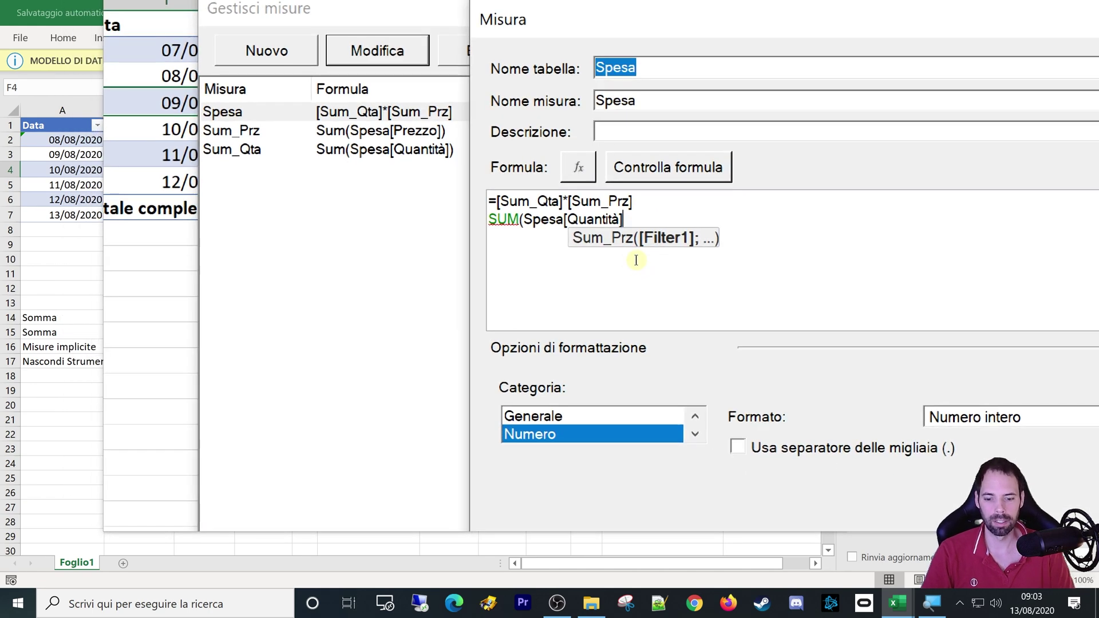
pyautogui.write('*SUM')
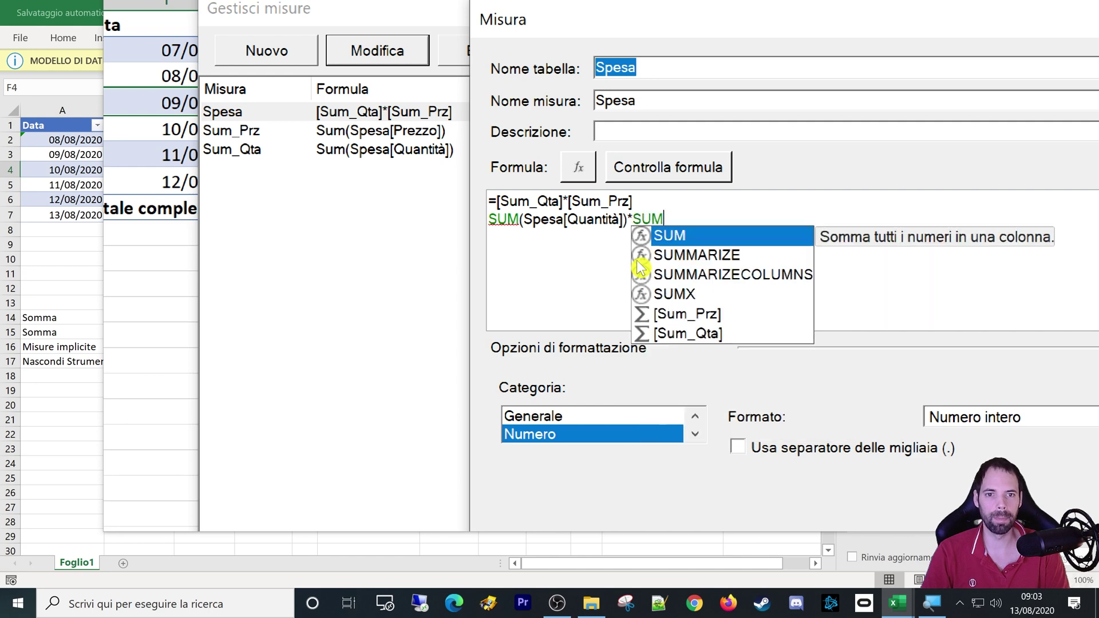
pyautogui.write('(')
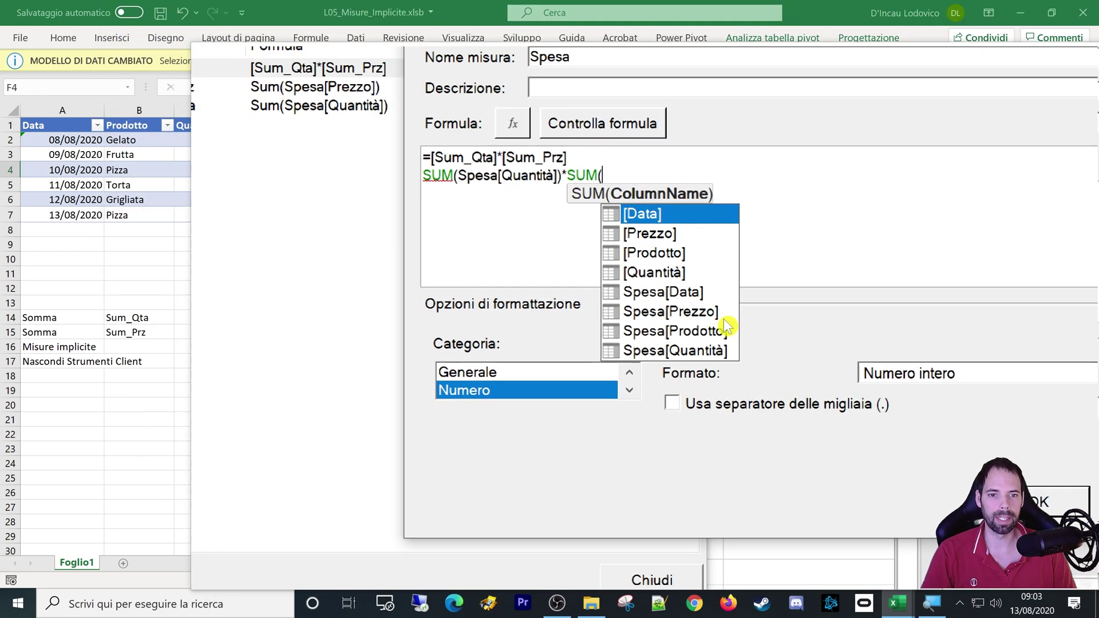
pyautogui.click(720, 320)
pyautogui.doubleClick(719, 320)
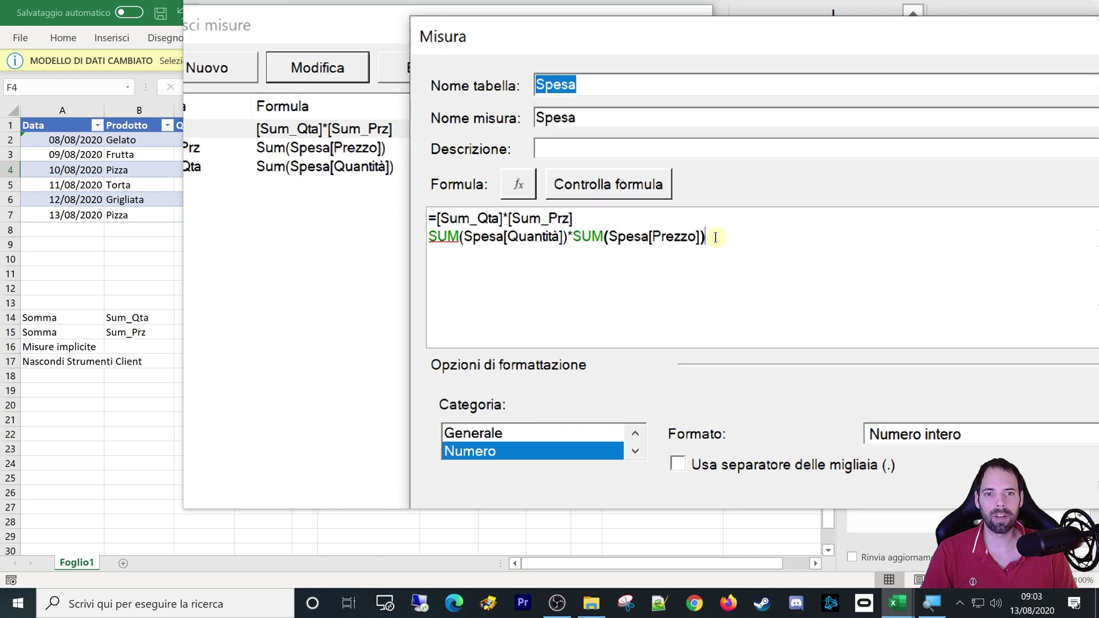
# - Highlight Spesa[Quantità], Spesa[Prezzo] and the SUM parts to compare both formula lines
pyautogui.moveTo(703, 181); pyautogui.dragTo(461, 187)
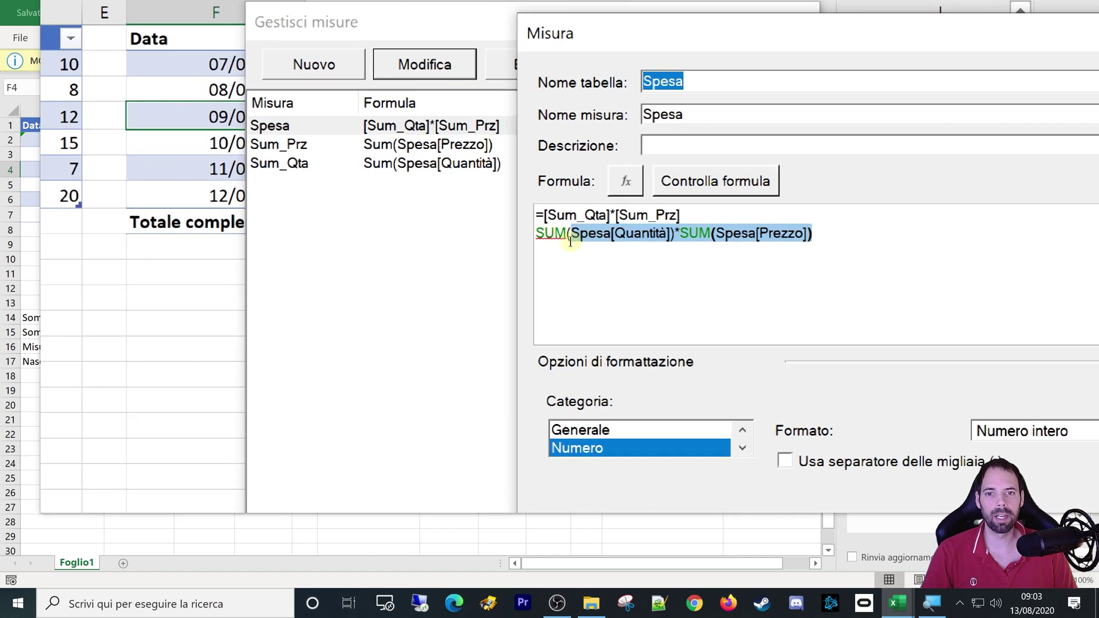
pyautogui.moveTo(570, 241); pyautogui.dragTo(537, 235)
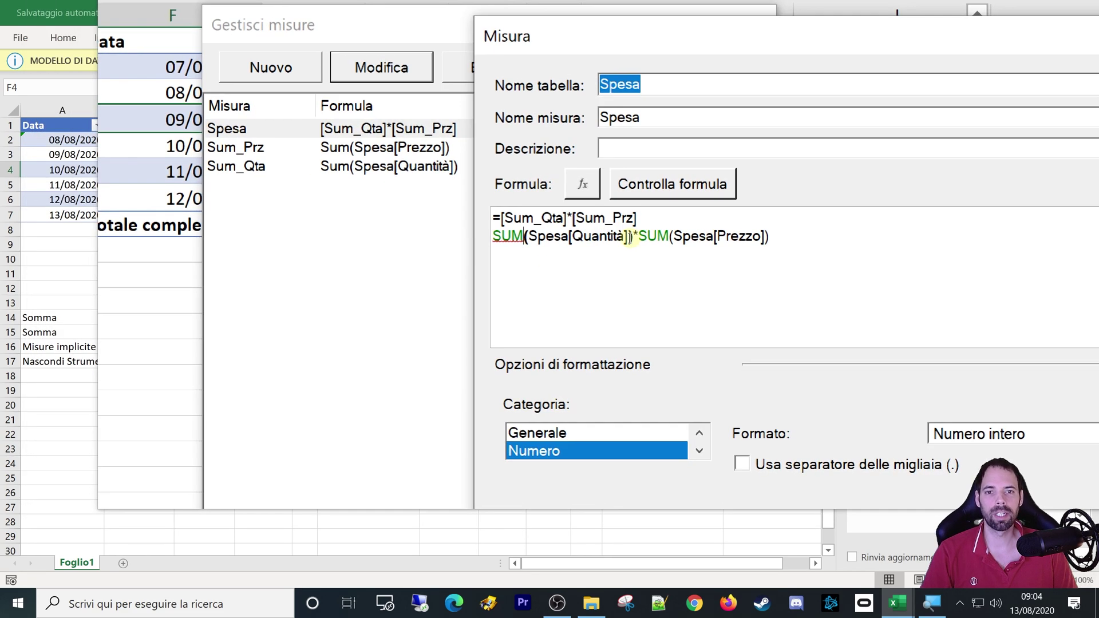
pyautogui.moveTo(630, 237); pyautogui.dragTo(535, 237)
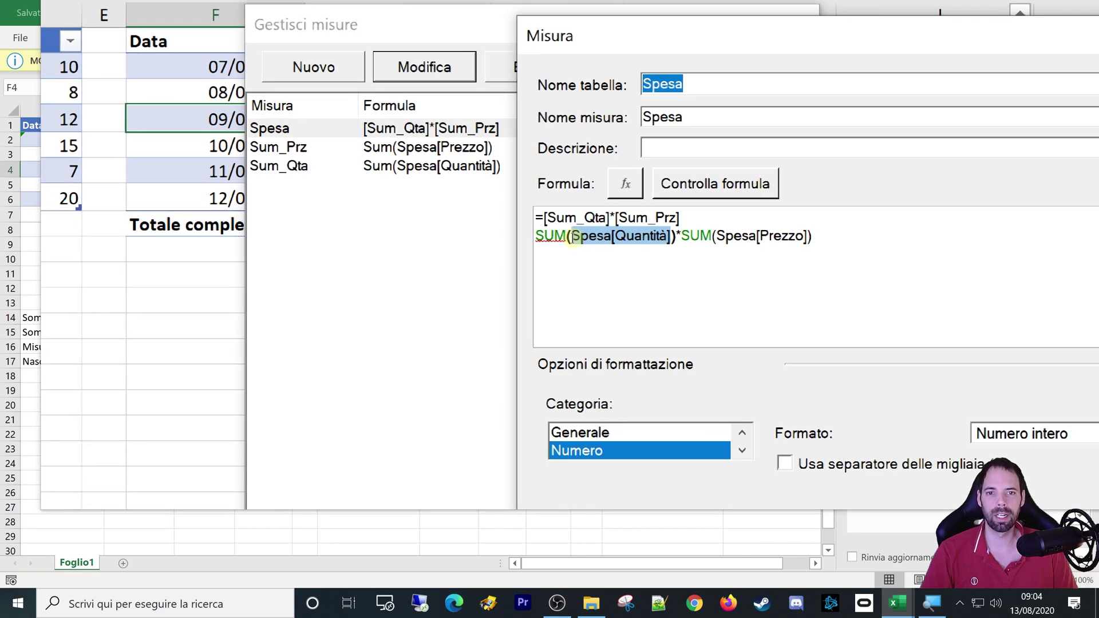
pyautogui.moveTo(737, 237); pyautogui.dragTo(641, 237)
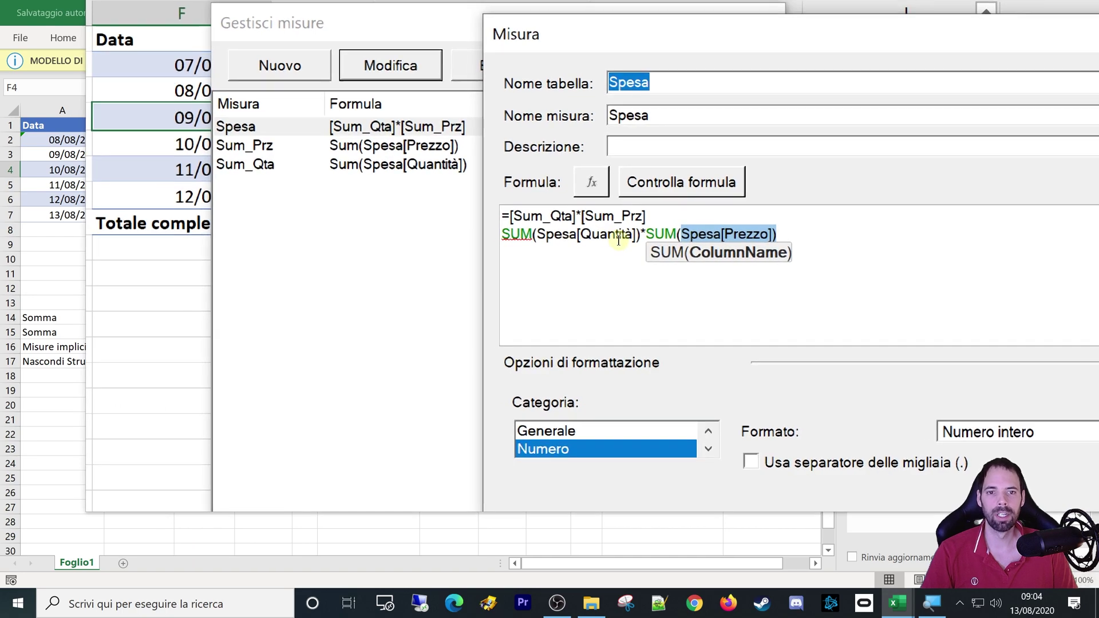
pyautogui.doubleClick(661, 235)
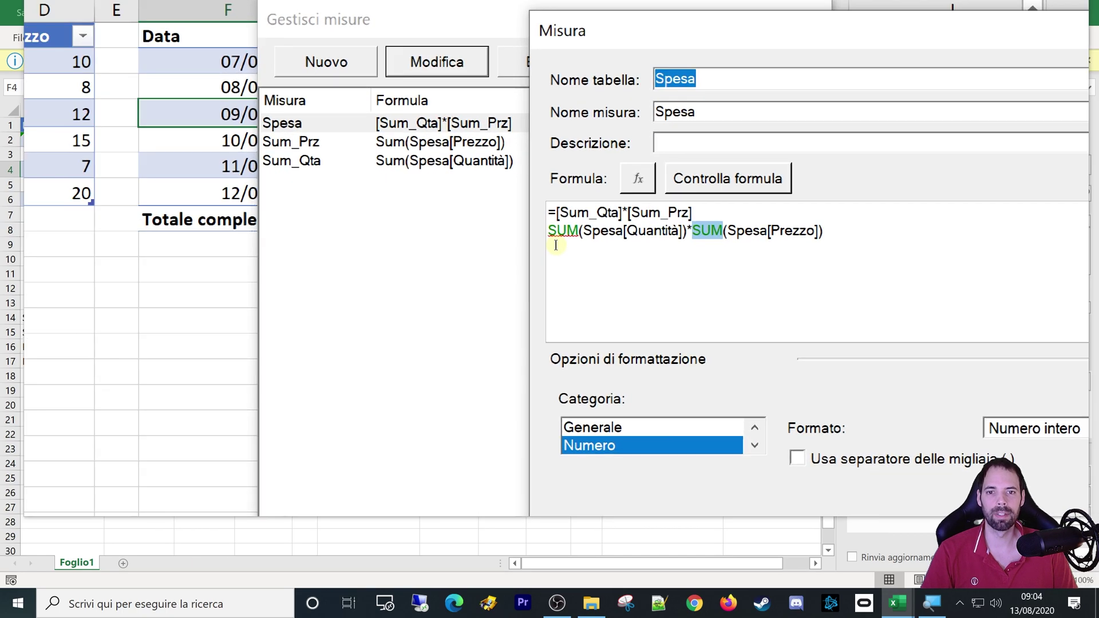
pyautogui.doubleClick(563, 230)
pyautogui.moveTo(825, 231); pyautogui.dragTo(531, 240)
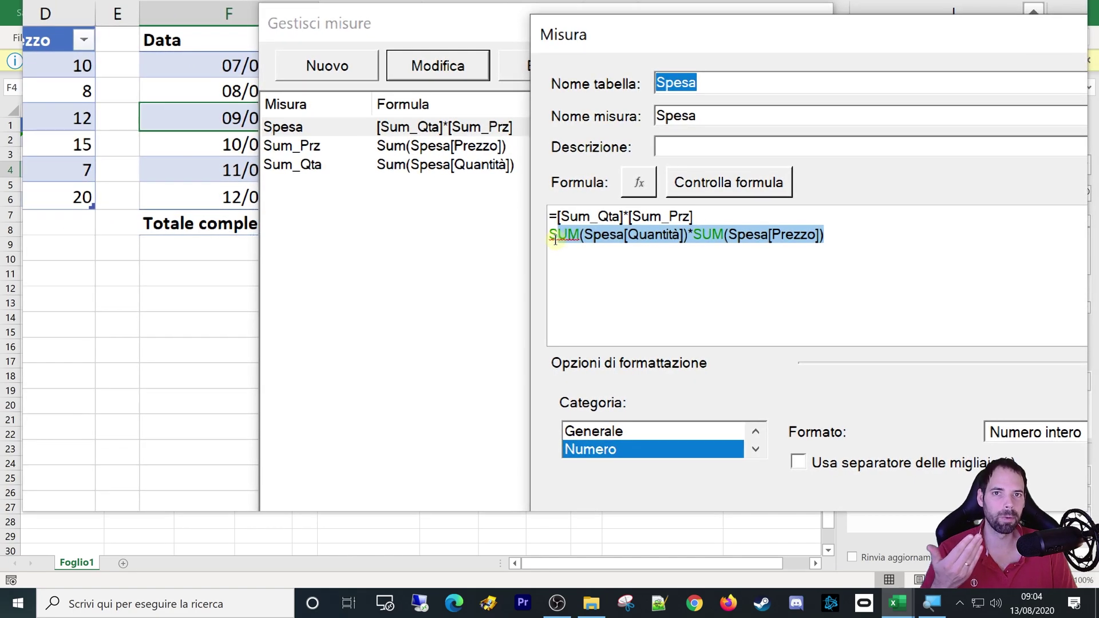
pyautogui.click(664, 260)
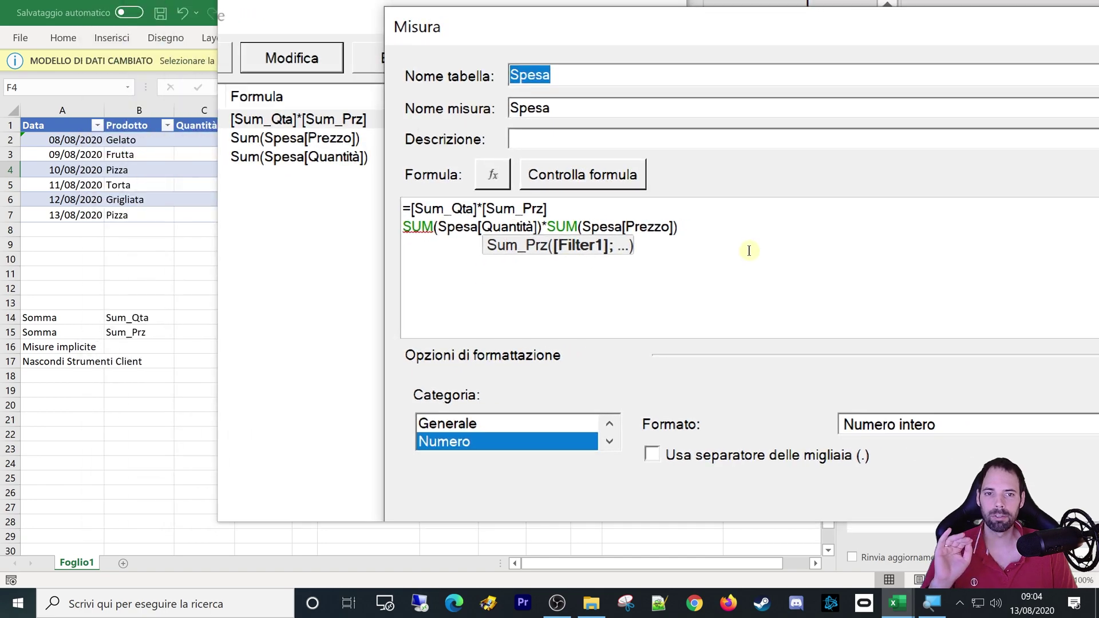
pyautogui.click(735, 243)
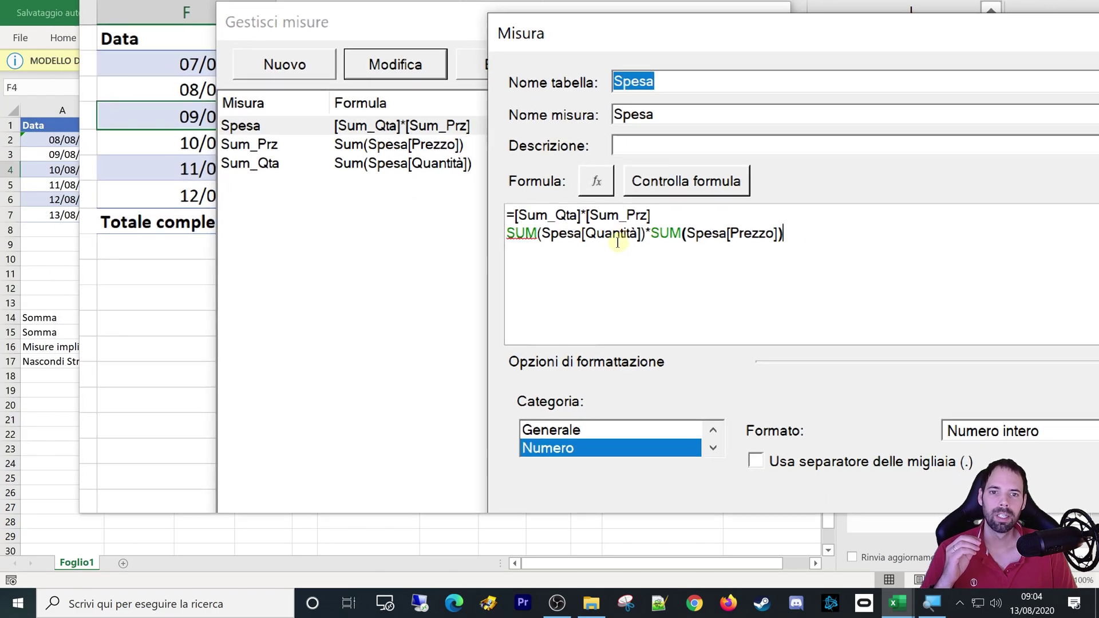
pyautogui.moveTo(787, 272); pyautogui.dragTo(738, 272)
pyautogui.moveTo(596, 237); pyautogui.dragTo(551, 237)
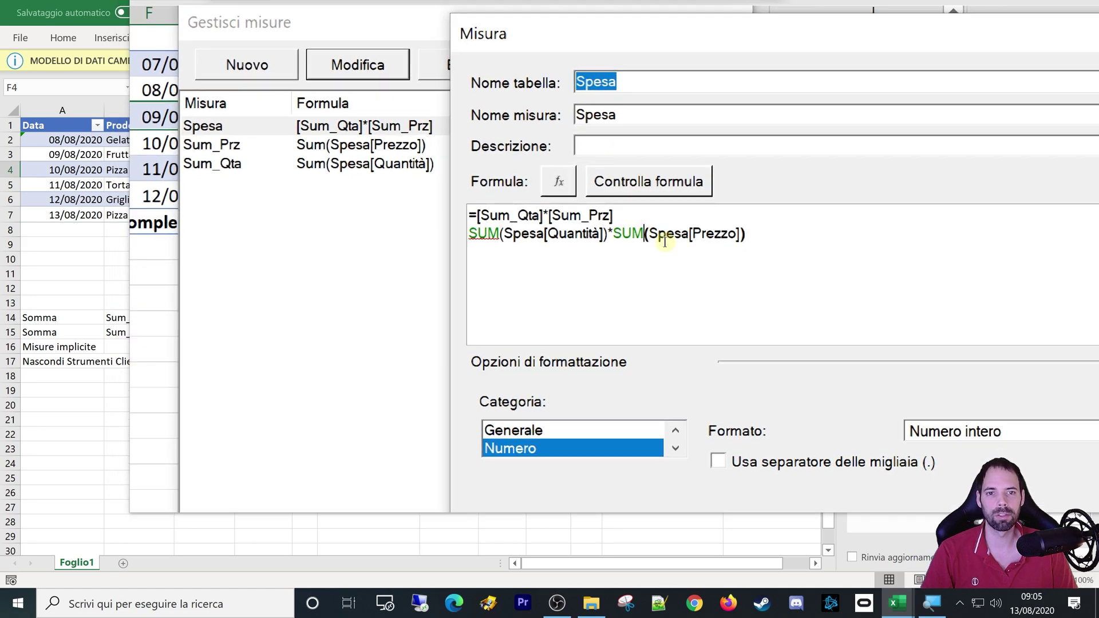
# - Delete the expanded line, leaving =[Sum_Qta]*[Sum_Prz], and check the formula
pyautogui.moveTo(756, 241); pyautogui.dragTo(476, 240)
pyautogui.press('BackSpace')
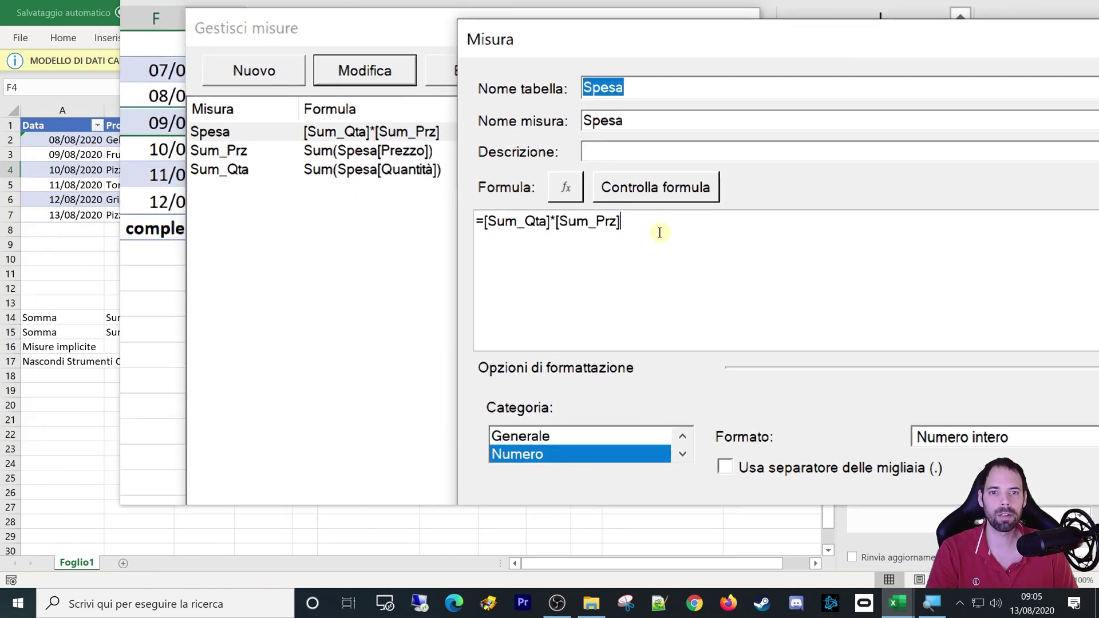
pyautogui.moveTo(687, 226); pyautogui.dragTo(543, 224)
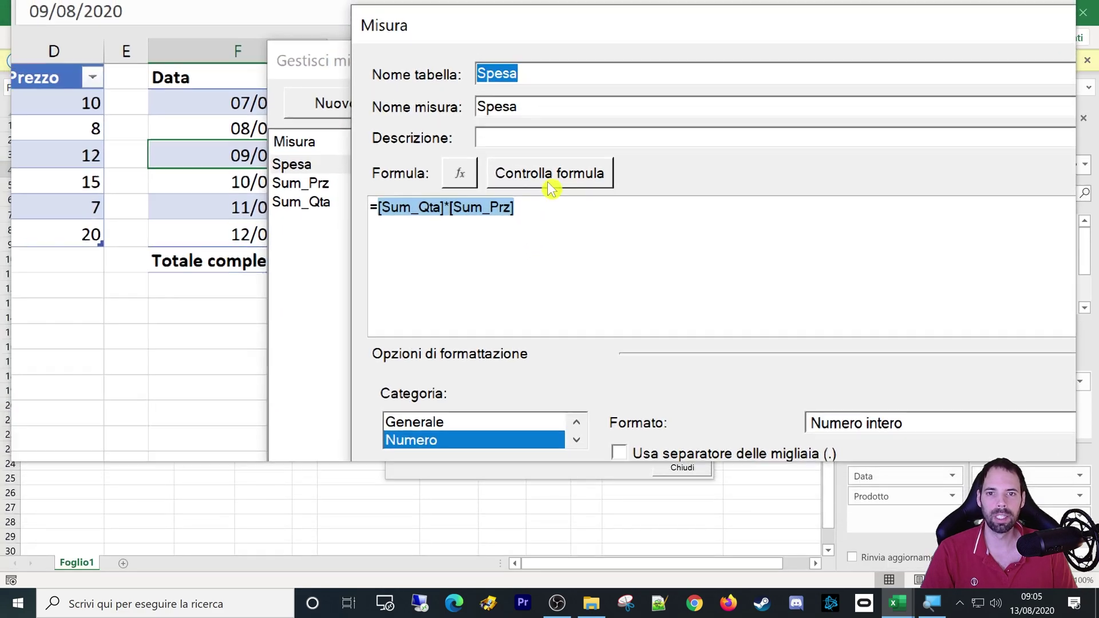
pyautogui.click(549, 209)
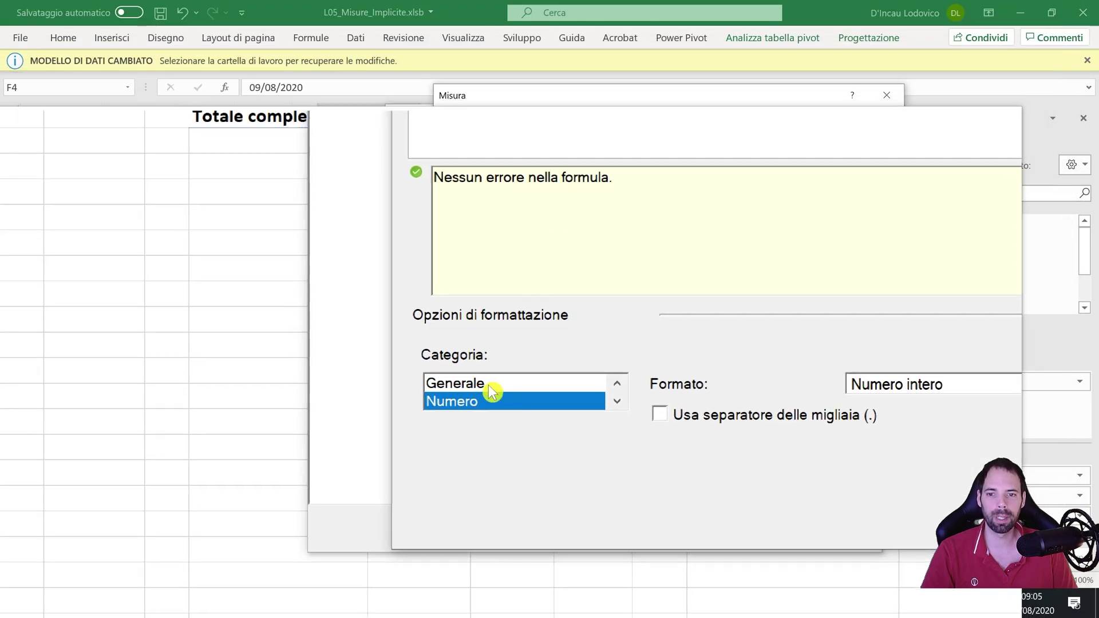
# - Format Spesa as Numero intero with thousands separator, save it and close the measures manager
pyautogui.click(528, 396)
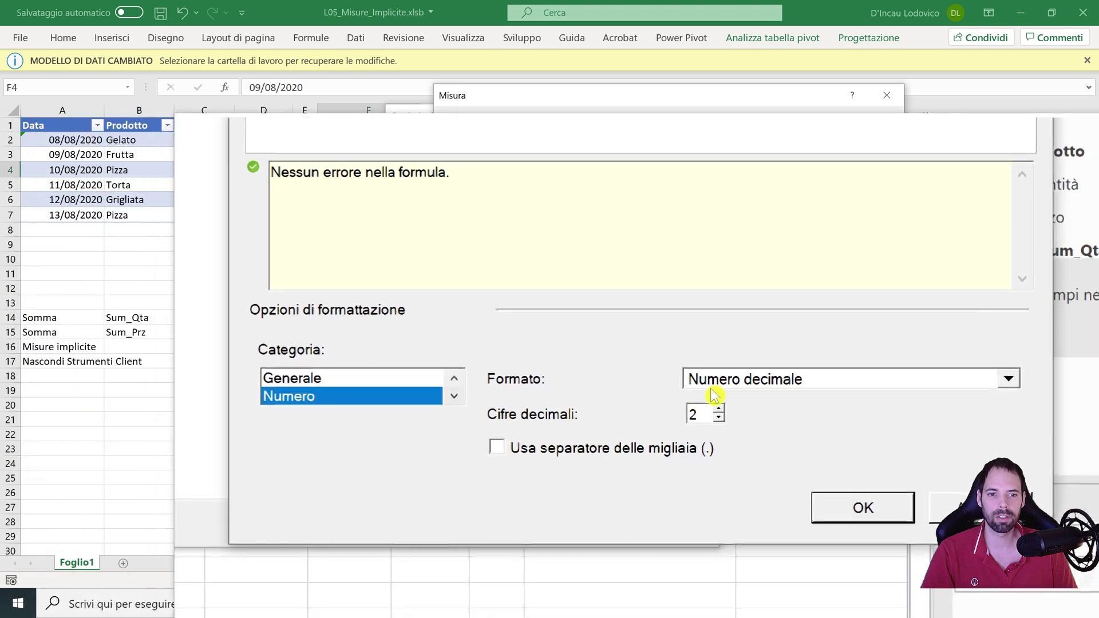
pyautogui.click(721, 384)
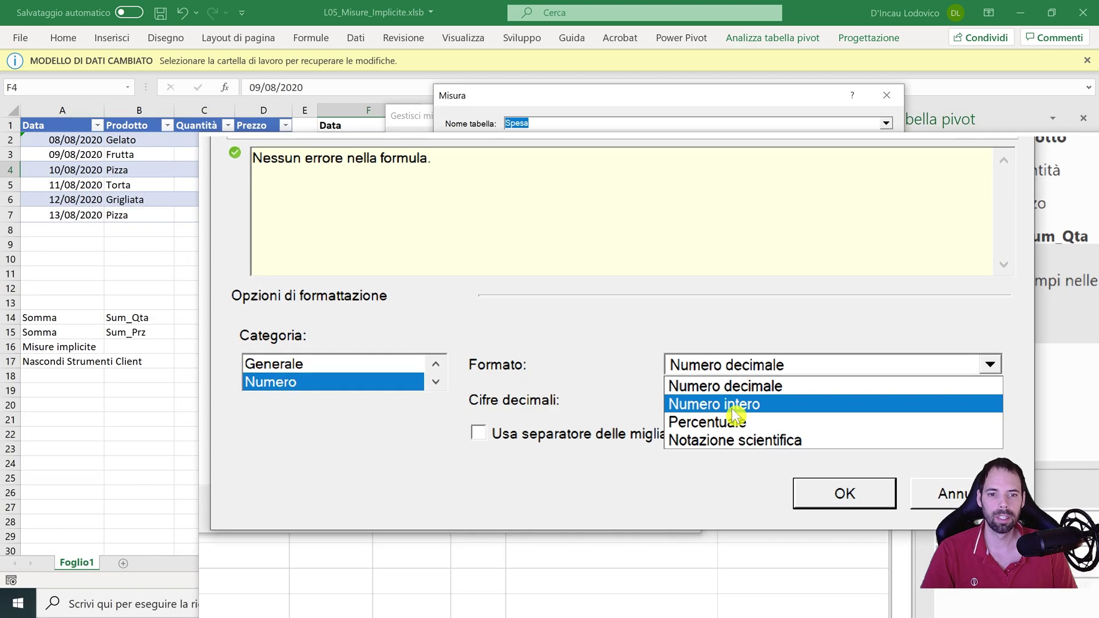
pyautogui.click(732, 408)
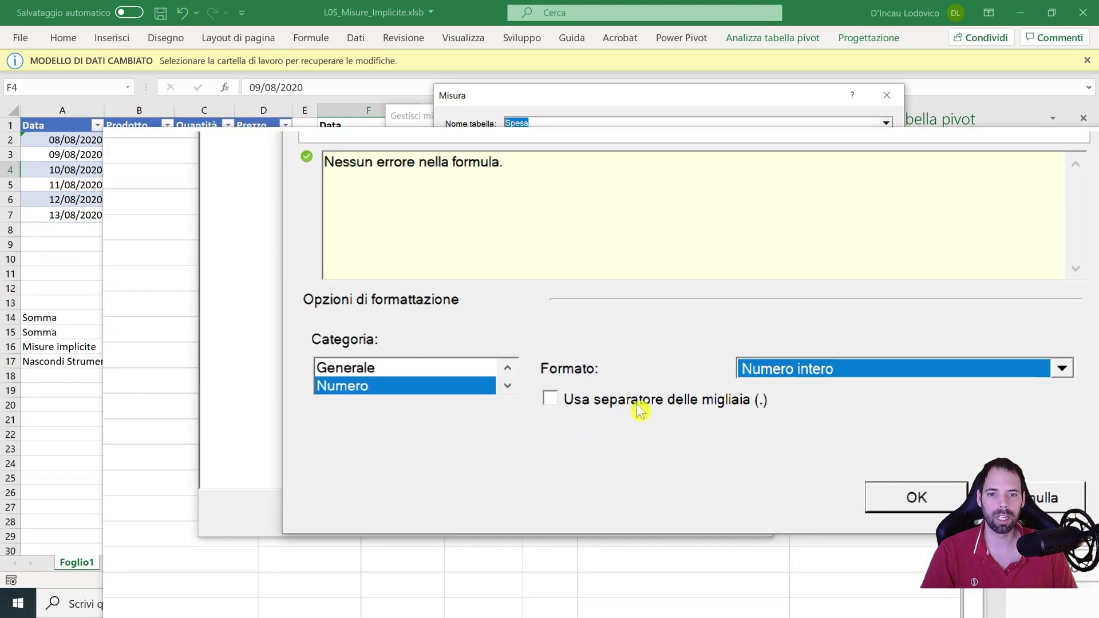
pyautogui.click(641, 410)
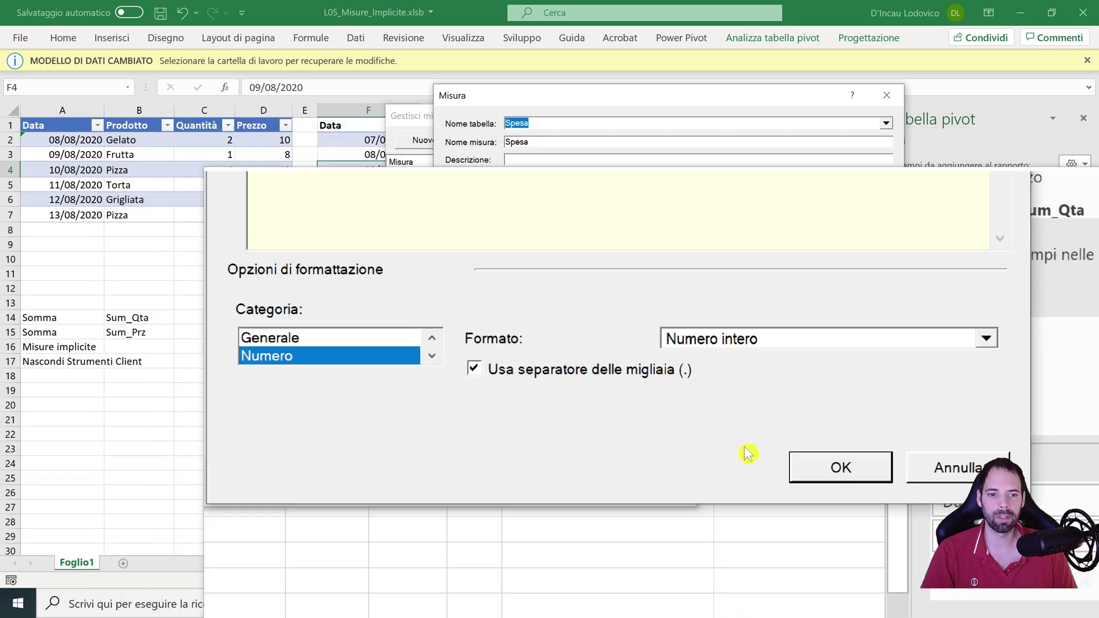
pyautogui.click(917, 498)
pyautogui.click(680, 465)
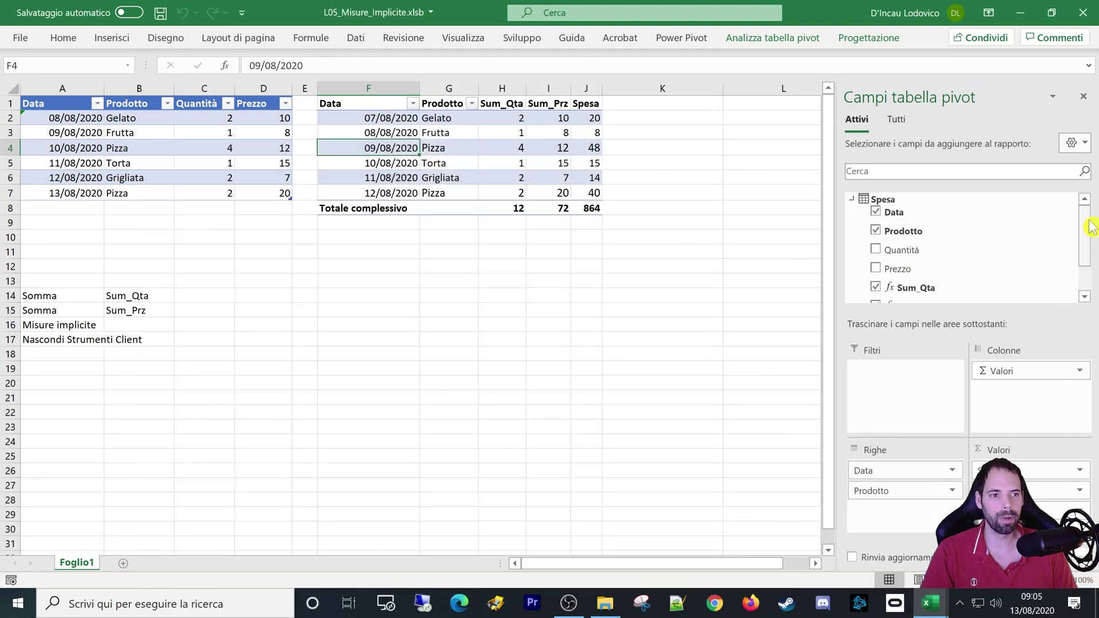
pyautogui.moveTo(1085, 232); pyautogui.dragTo(1085, 254)
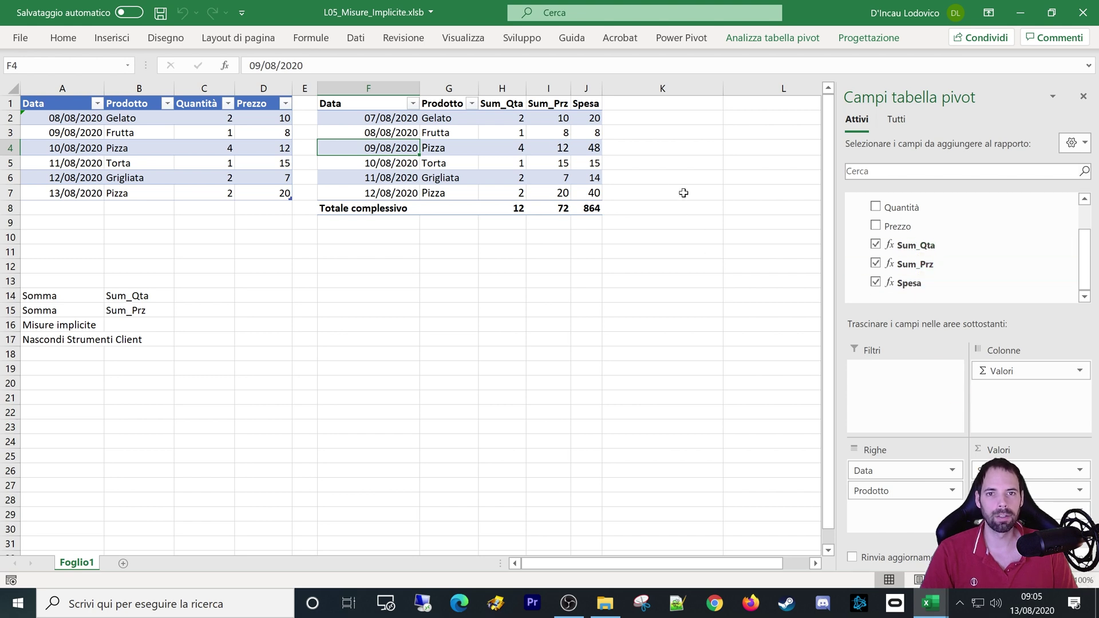
pyautogui.click(584, 118)
pyautogui.click(519, 119)
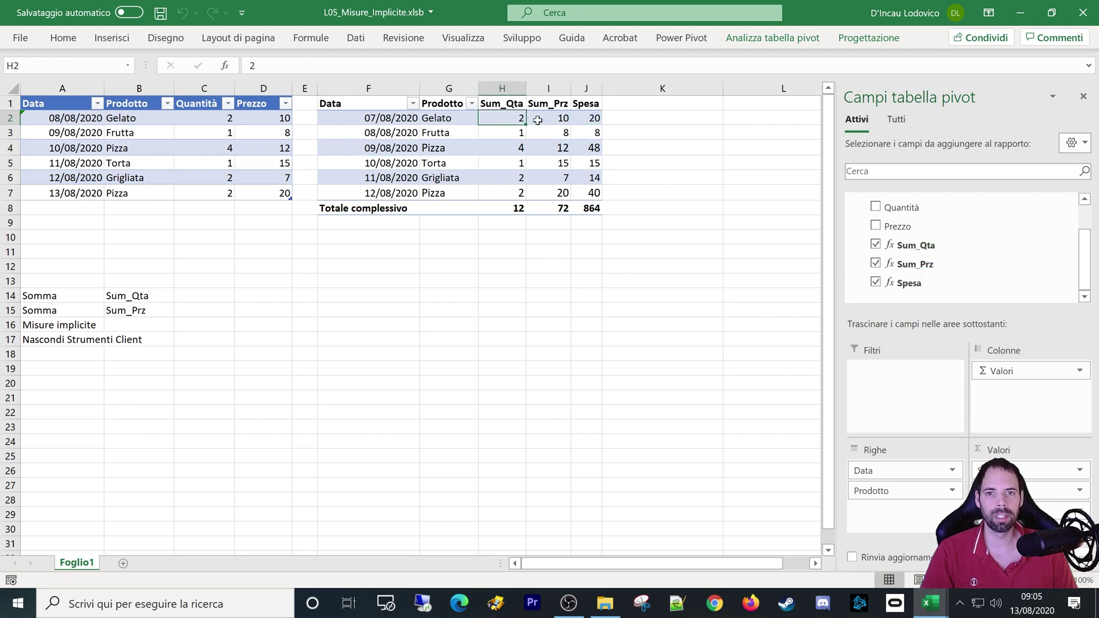
pyautogui.click(553, 118)
pyautogui.click(587, 118)
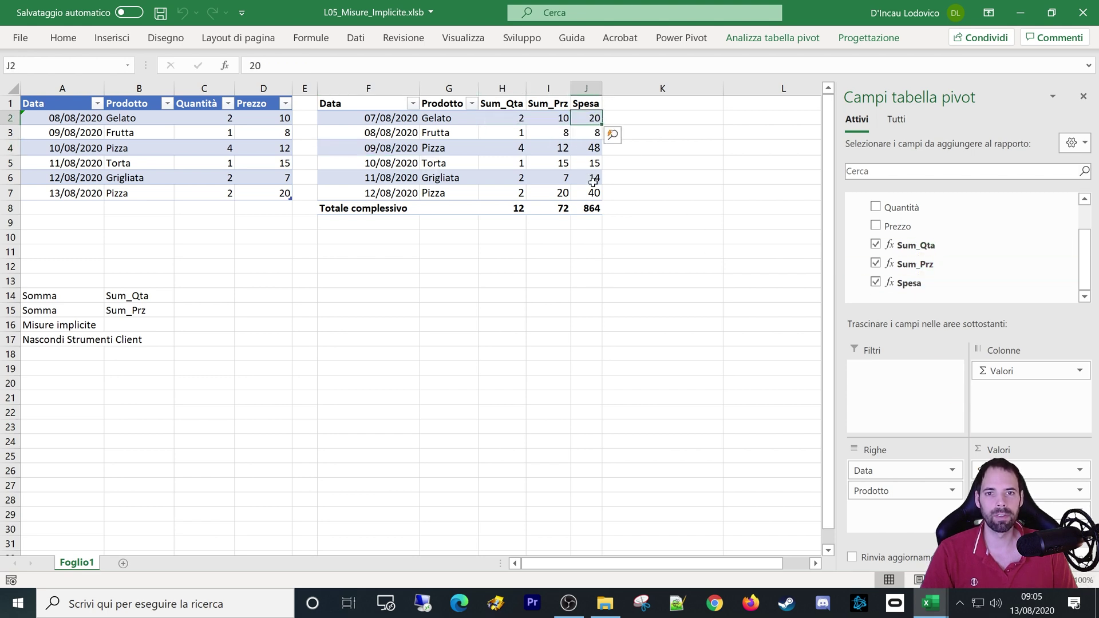
pyautogui.click(510, 133)
pyautogui.click(550, 132)
pyautogui.click(594, 132)
pyautogui.moveTo(595, 168); pyautogui.dragTo(596, 194)
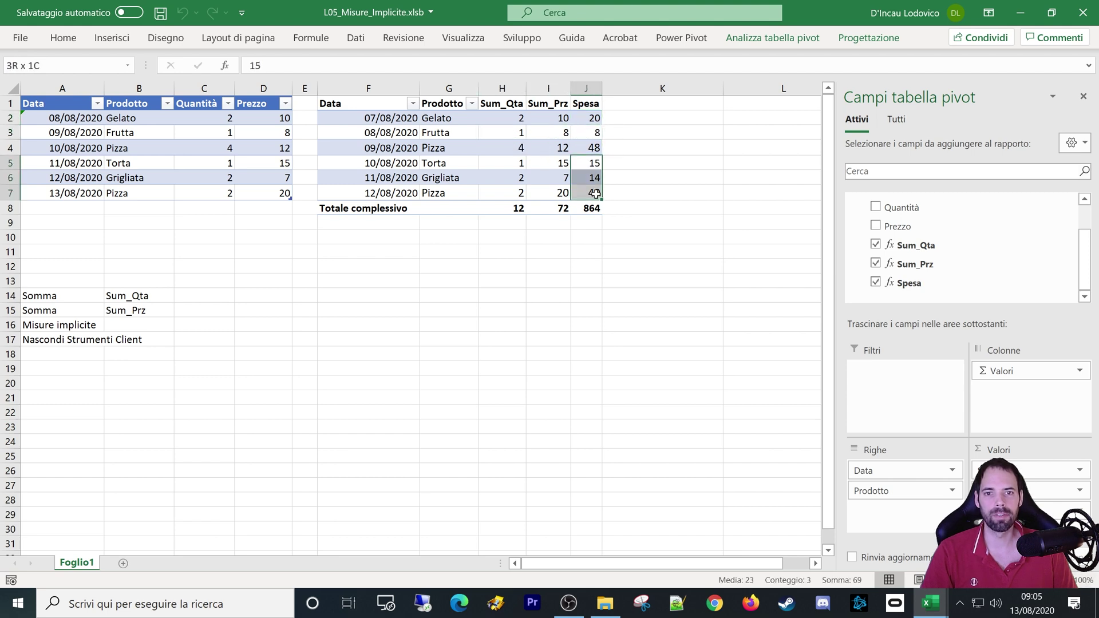
pyautogui.click(591, 210)
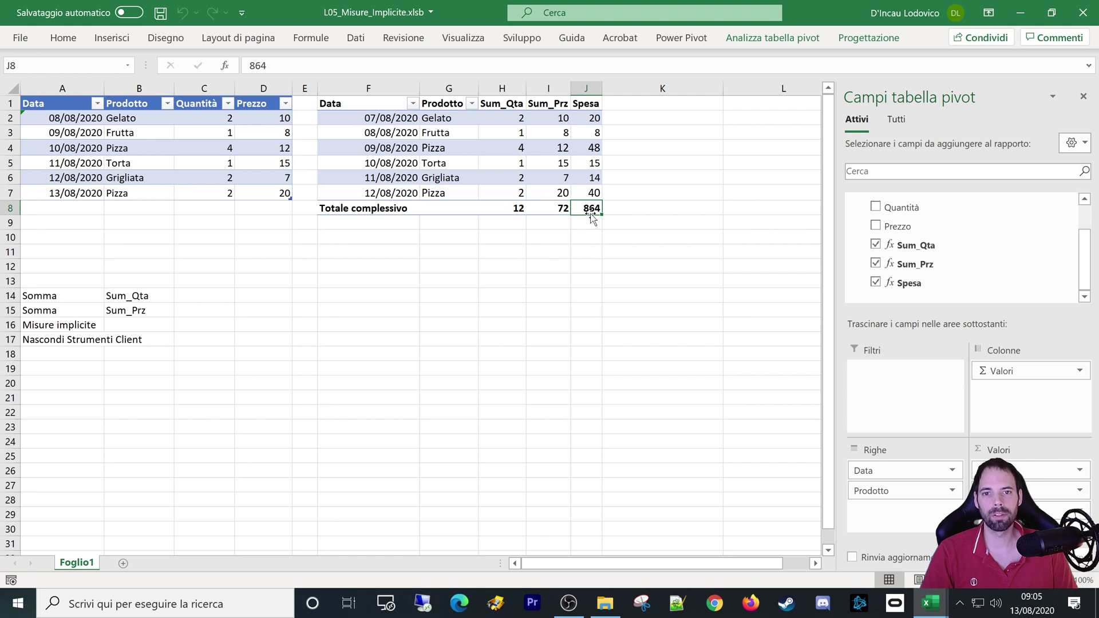
pyautogui.moveTo(593, 117); pyautogui.dragTo(590, 192)
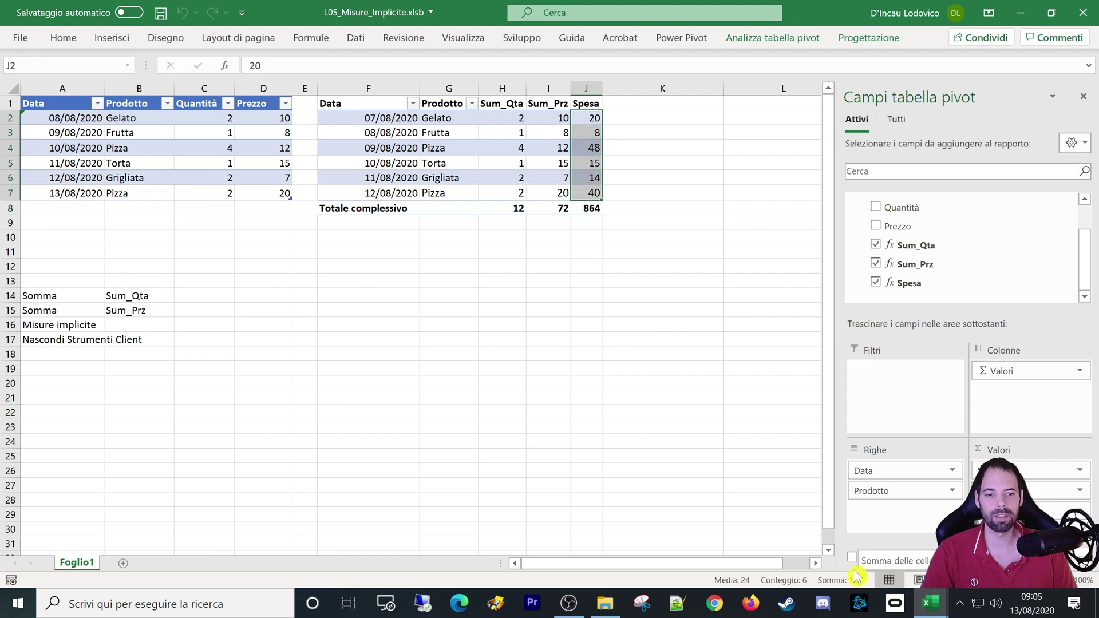
pyautogui.click(574, 210)
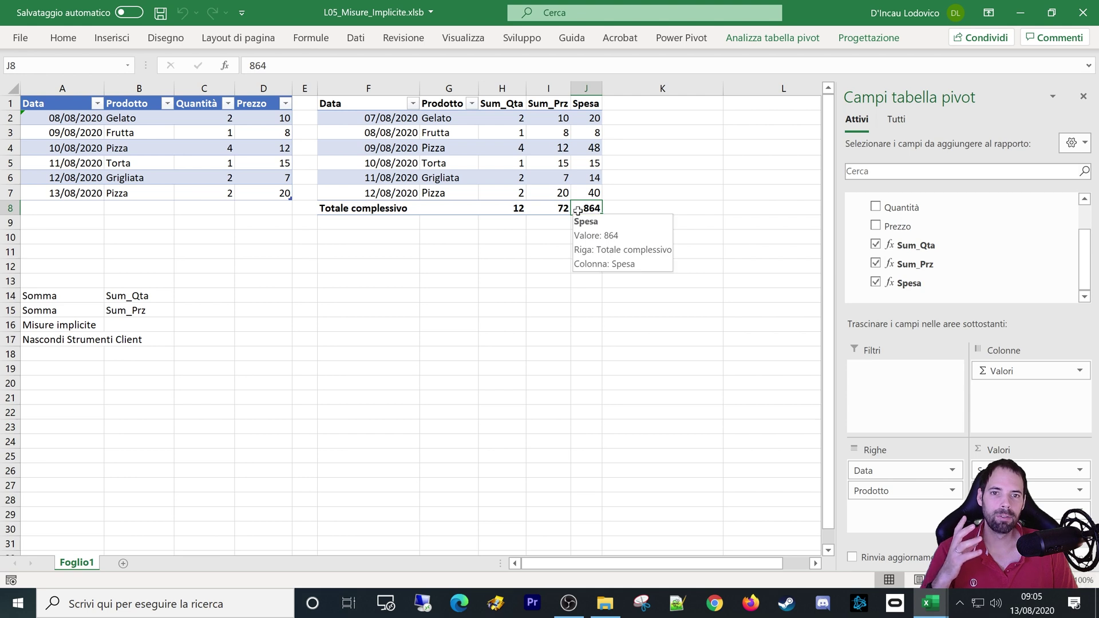
pyautogui.moveTo(508, 164); pyautogui.dragTo(543, 158)
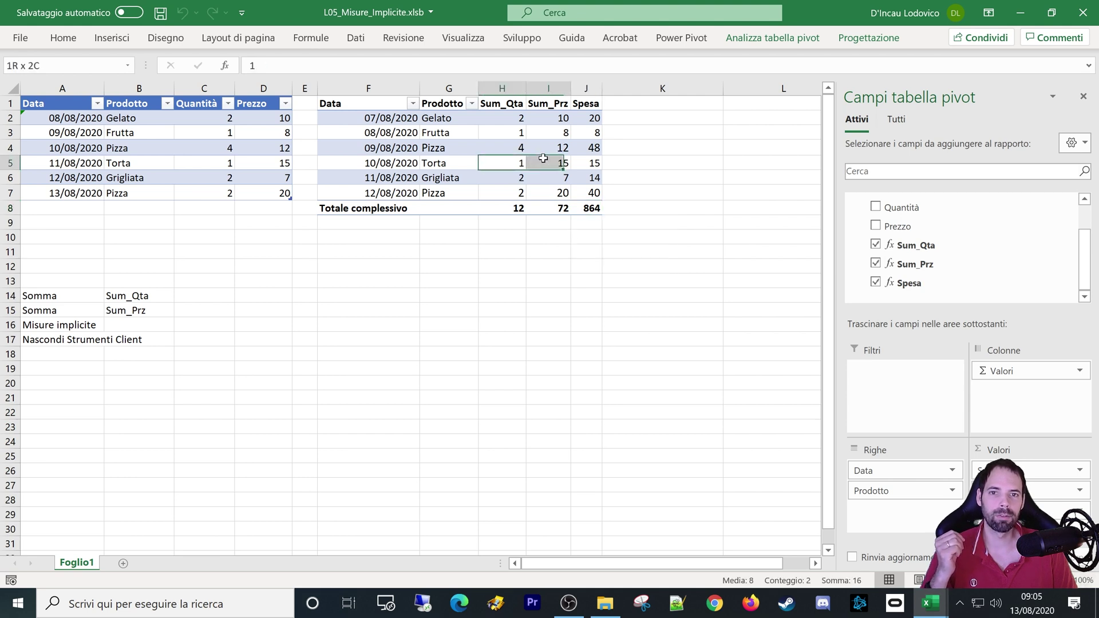
pyautogui.click(583, 163)
pyautogui.moveTo(591, 163)
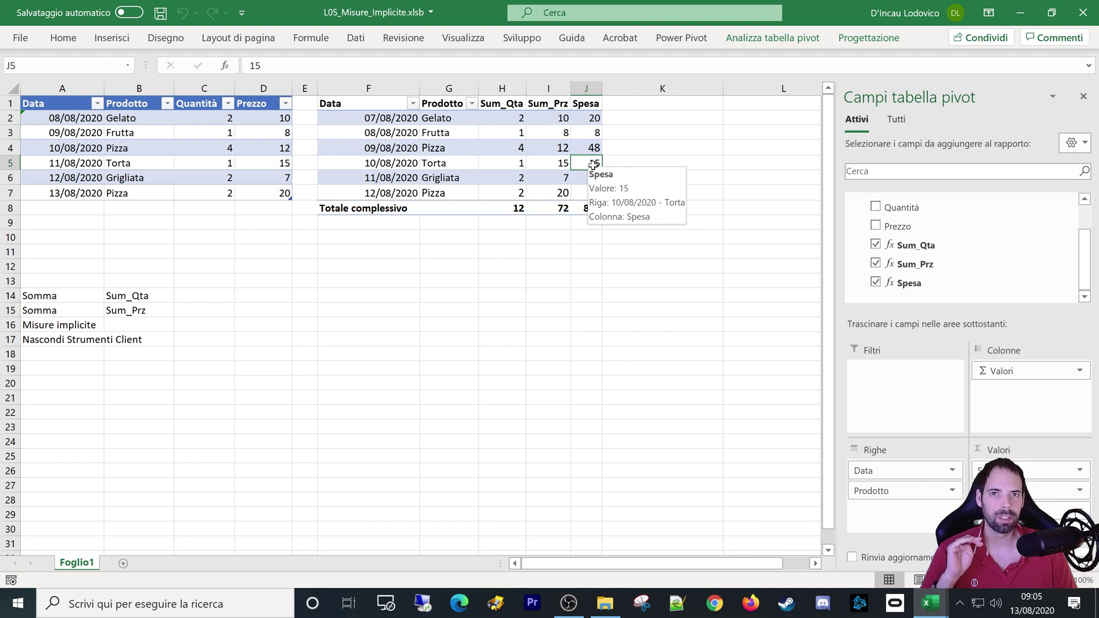
pyautogui.click(588, 209)
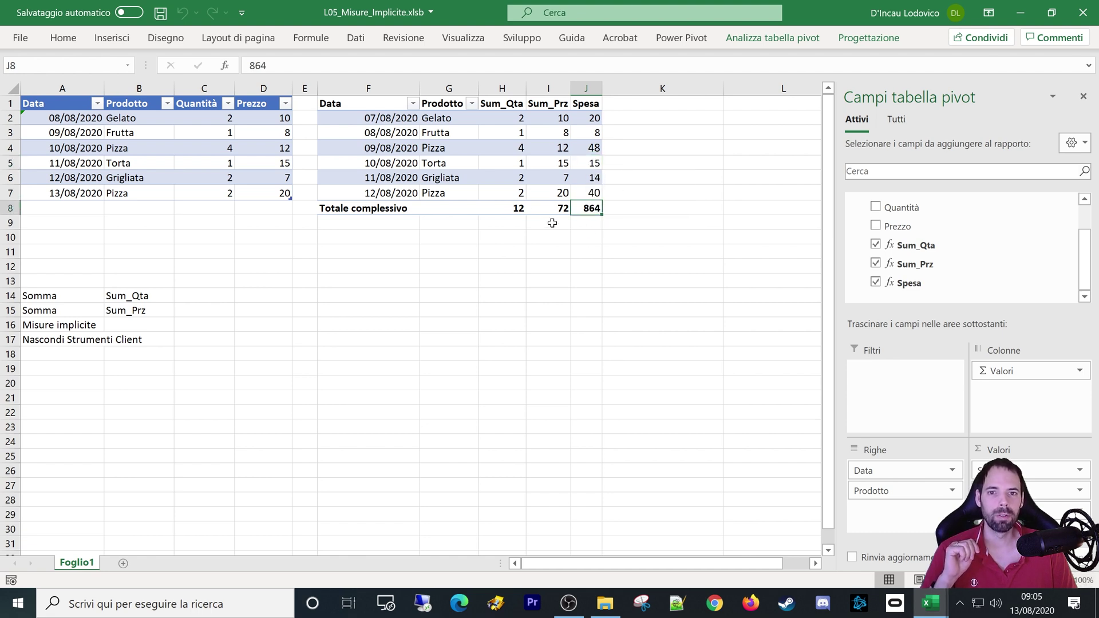
pyautogui.press('Left')
pyautogui.press('Left')
pyautogui.press('Right')
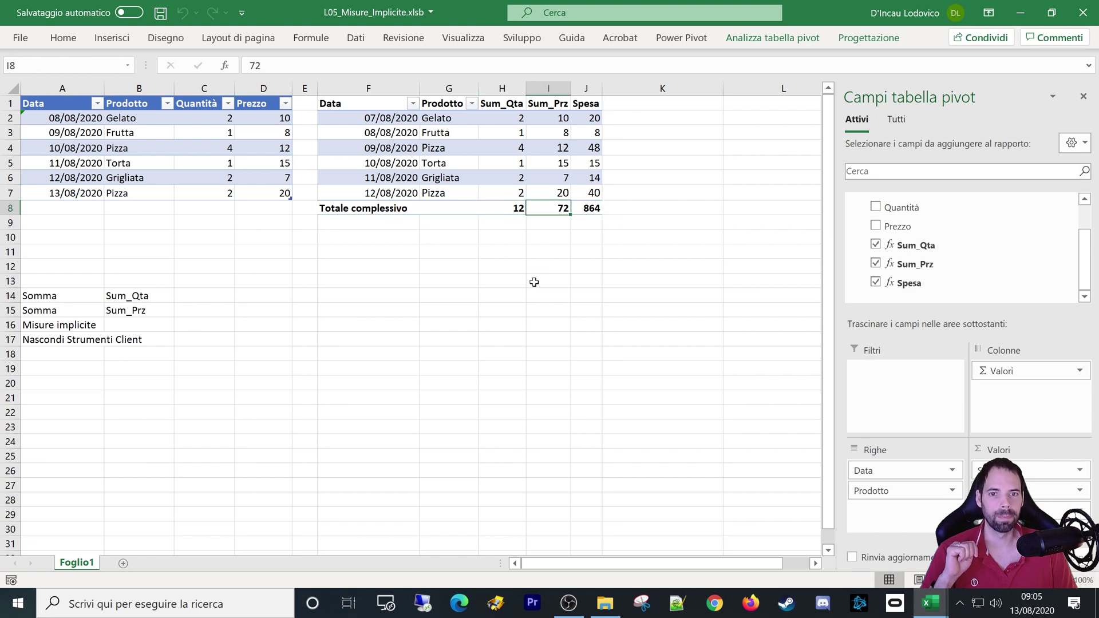
pyautogui.click(584, 209)
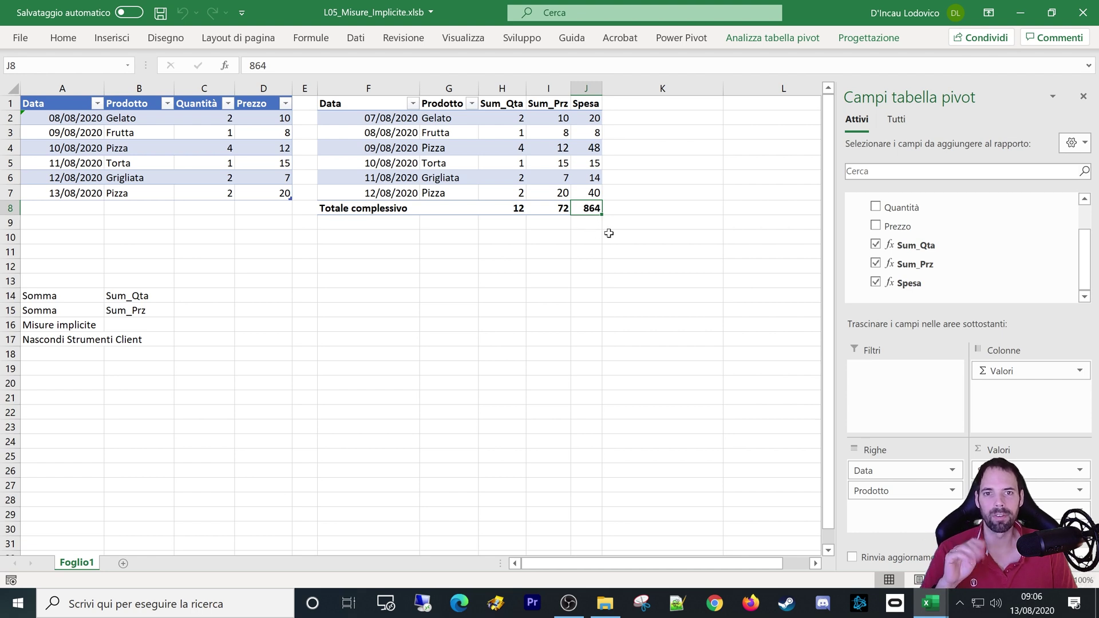
pyautogui.click(437, 142)
pyautogui.click(422, 147)
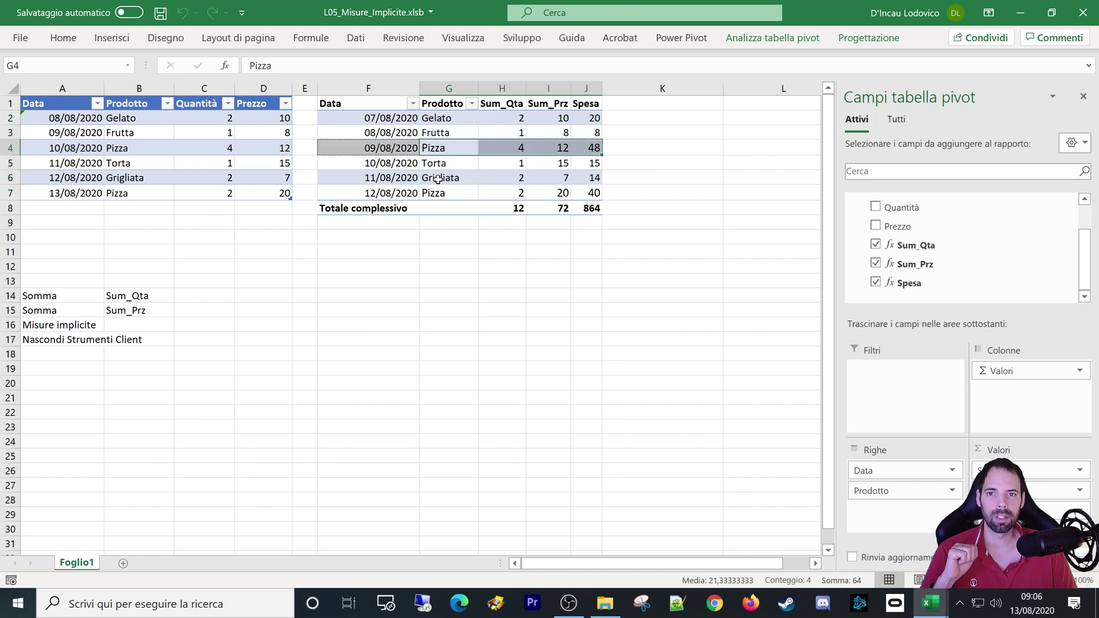
pyautogui.keyDown('ctrl'); pyautogui.click(420, 193); pyautogui.keyUp('ctrl')
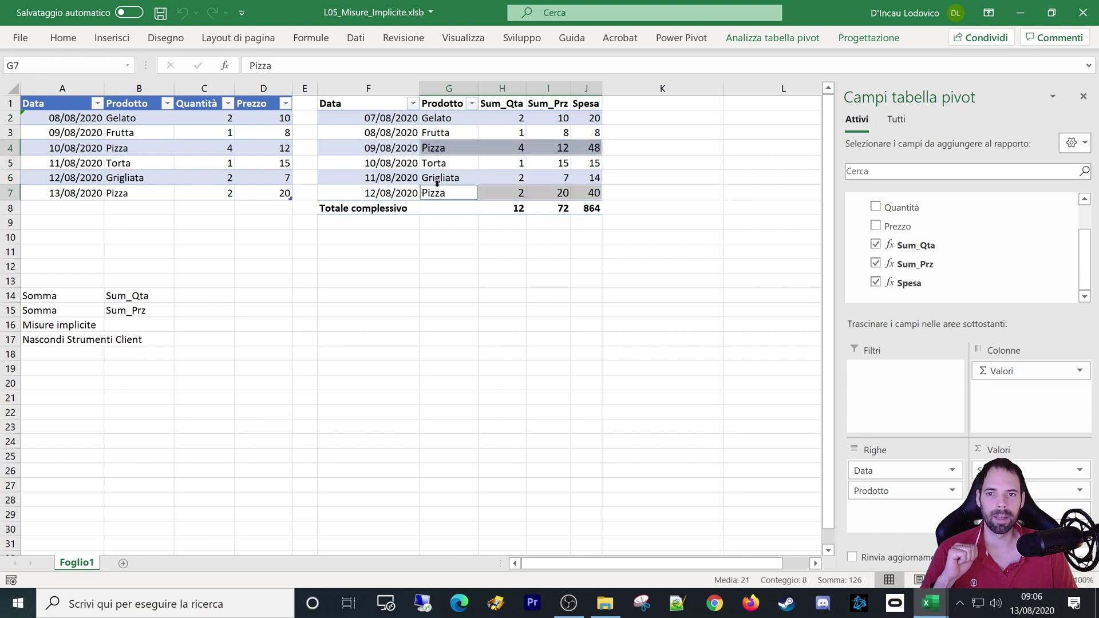
pyautogui.rightClick(437, 183)
# - Put Data in the pivot filters and check Pizza's Sum_Qta, Sum_Prz and Spesa of 192
pyautogui.click(916, 393)
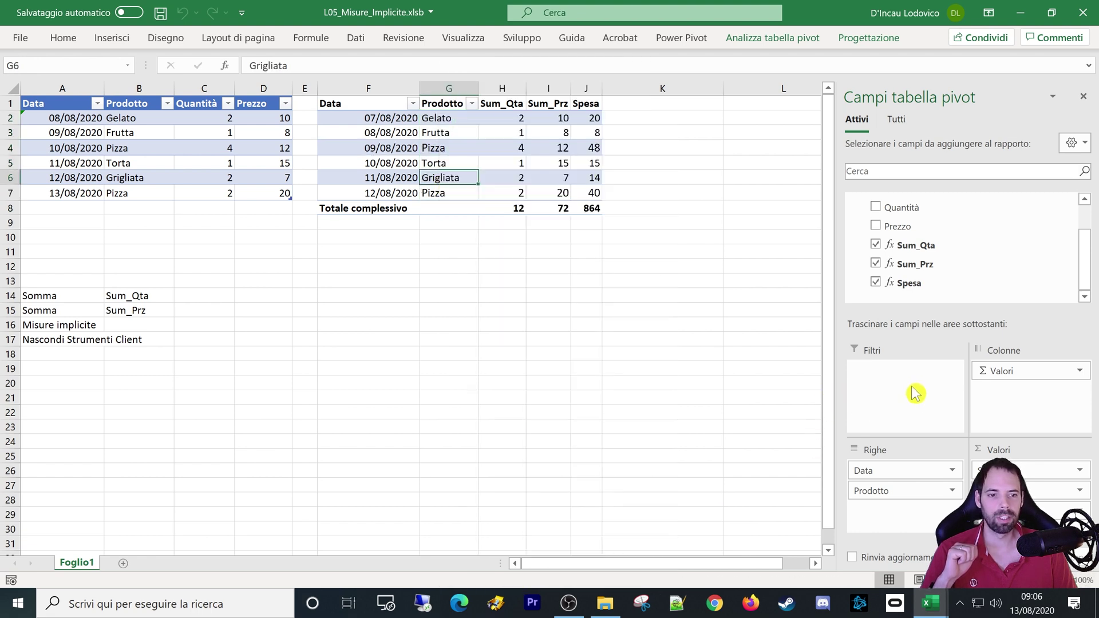
pyautogui.moveTo(902, 471); pyautogui.dragTo(902, 395)
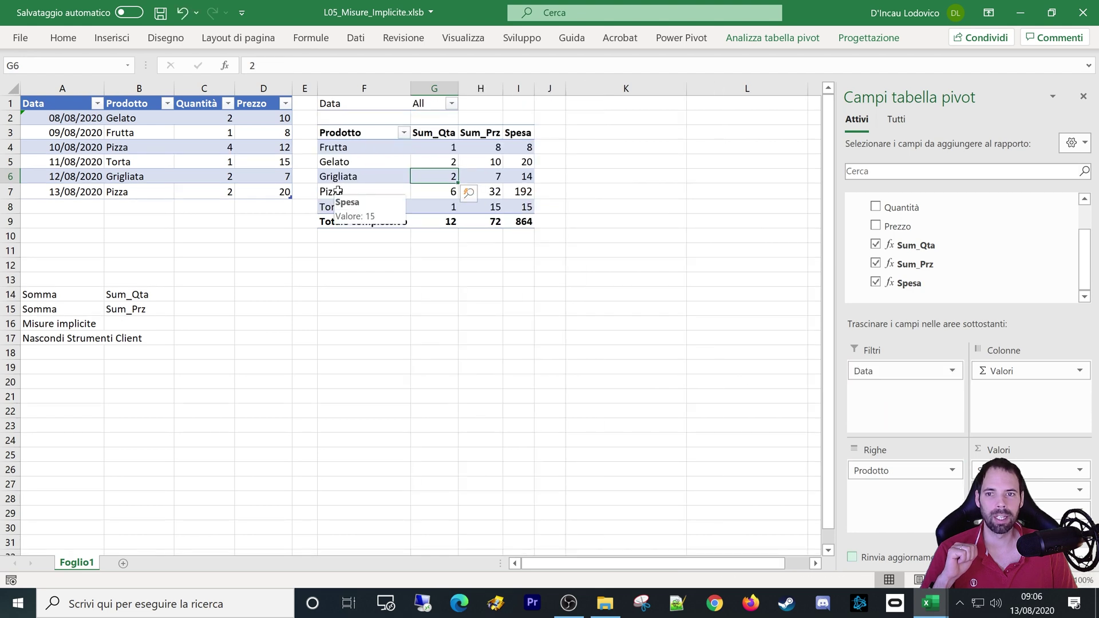
pyautogui.click(325, 193)
pyautogui.click(440, 196)
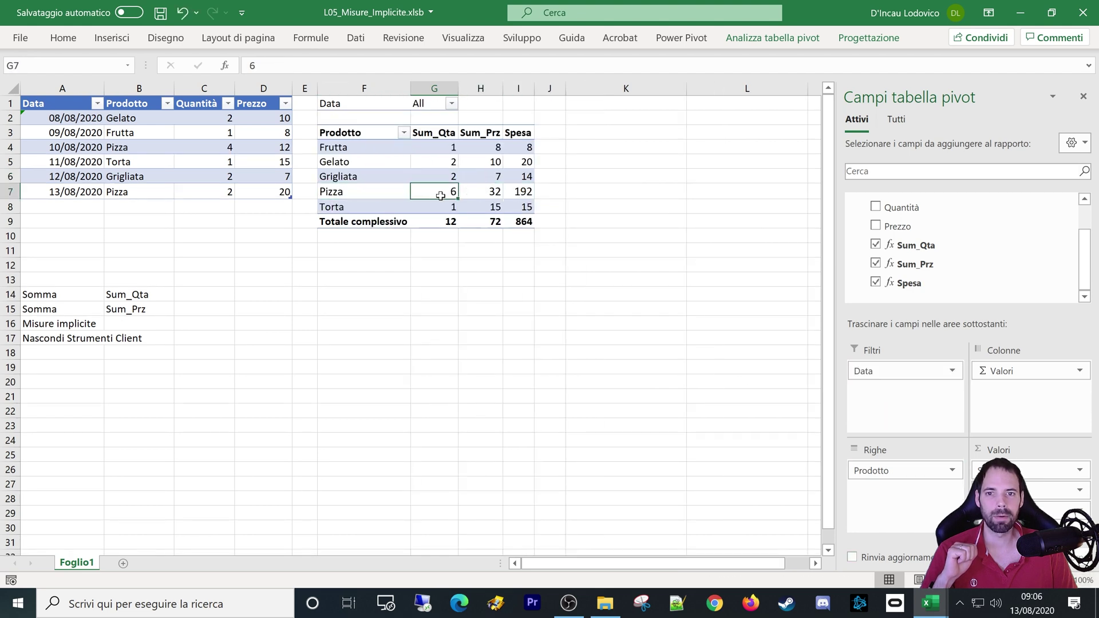
pyautogui.click(476, 191)
pyautogui.click(509, 196)
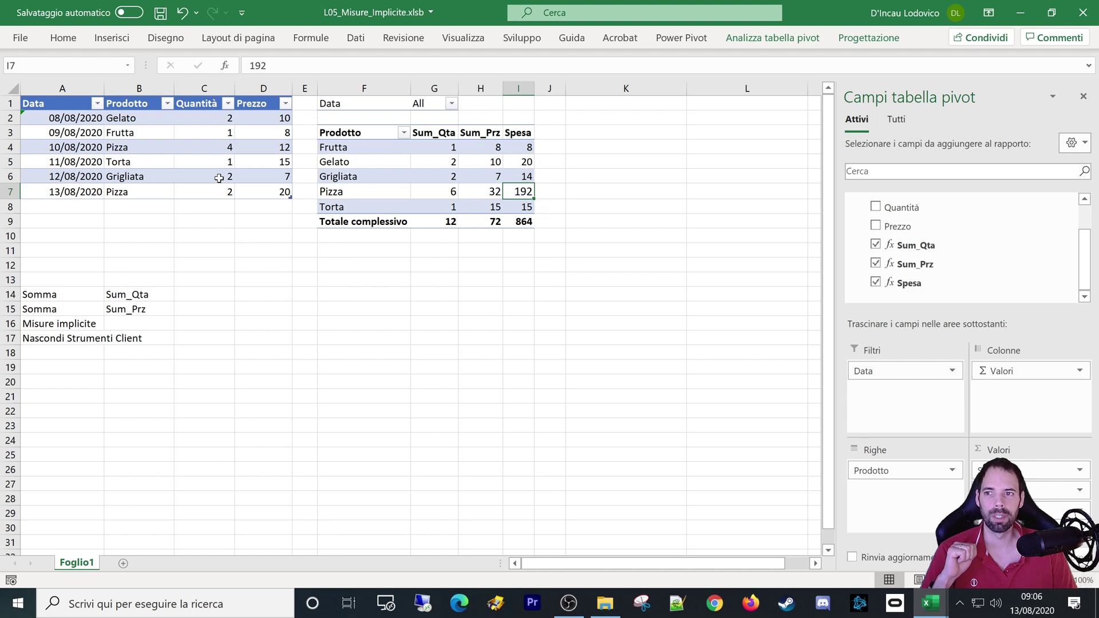
# - Compare Pizza's source rows (4 at 12, 2 at 20) with Sum_Prz 32, then move Data into Rows
pyautogui.click(191, 145)
pyautogui.click(265, 148)
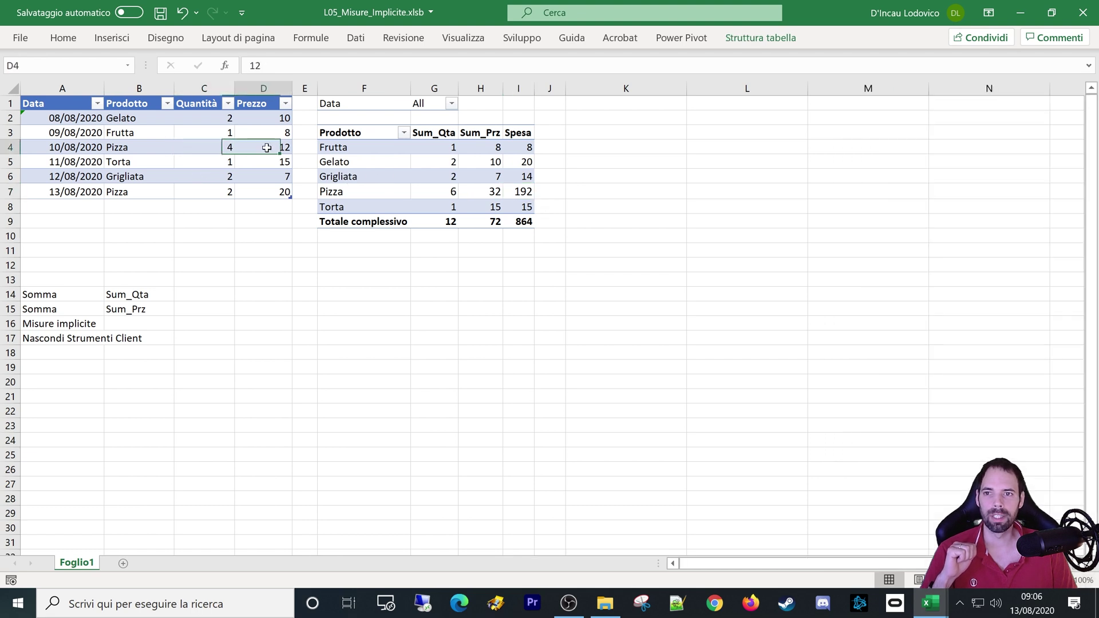
pyautogui.click(212, 195)
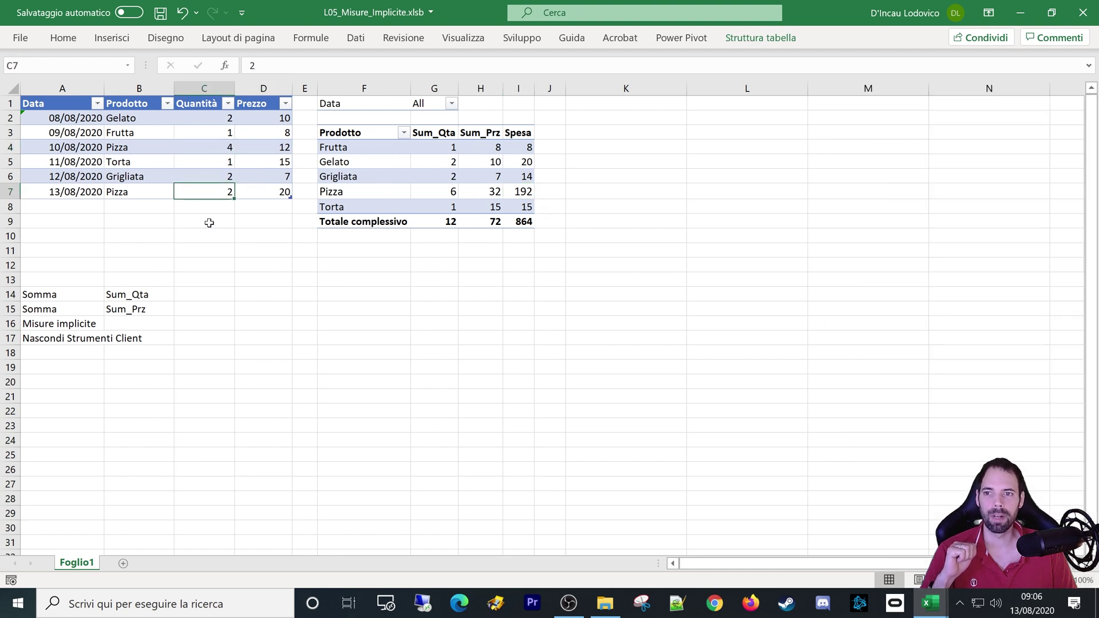
pyautogui.click(267, 194)
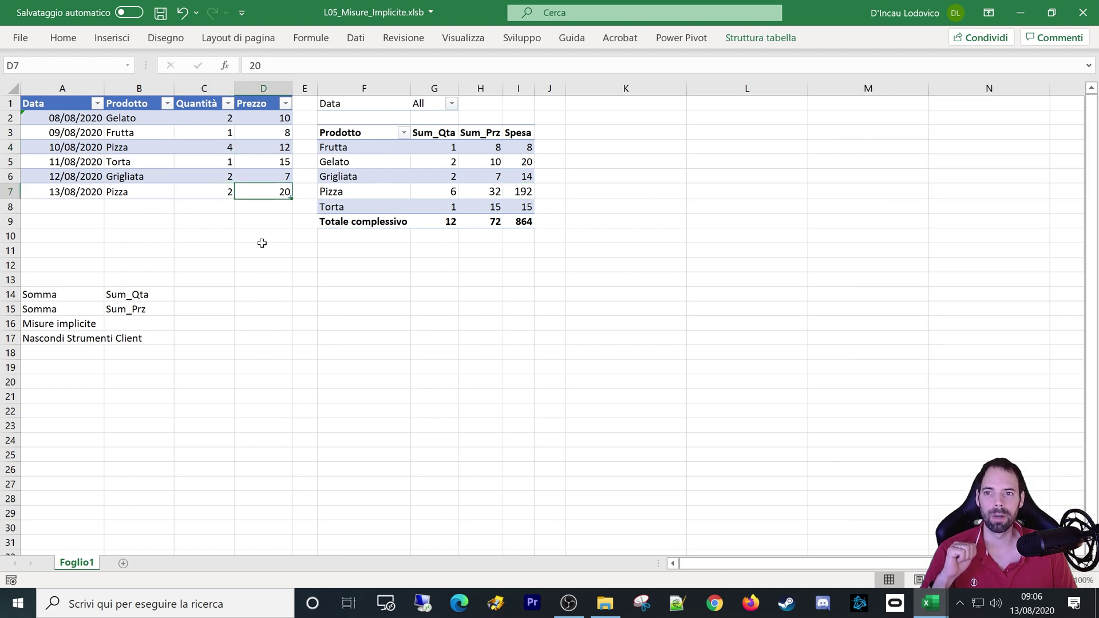
pyautogui.click(529, 188)
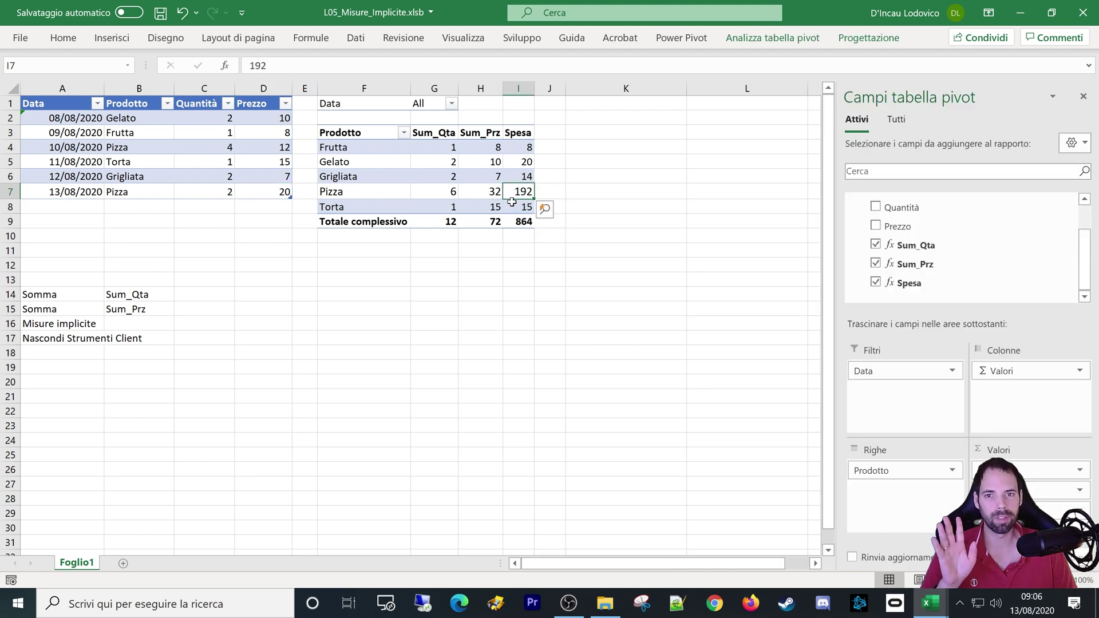
pyautogui.click(507, 208)
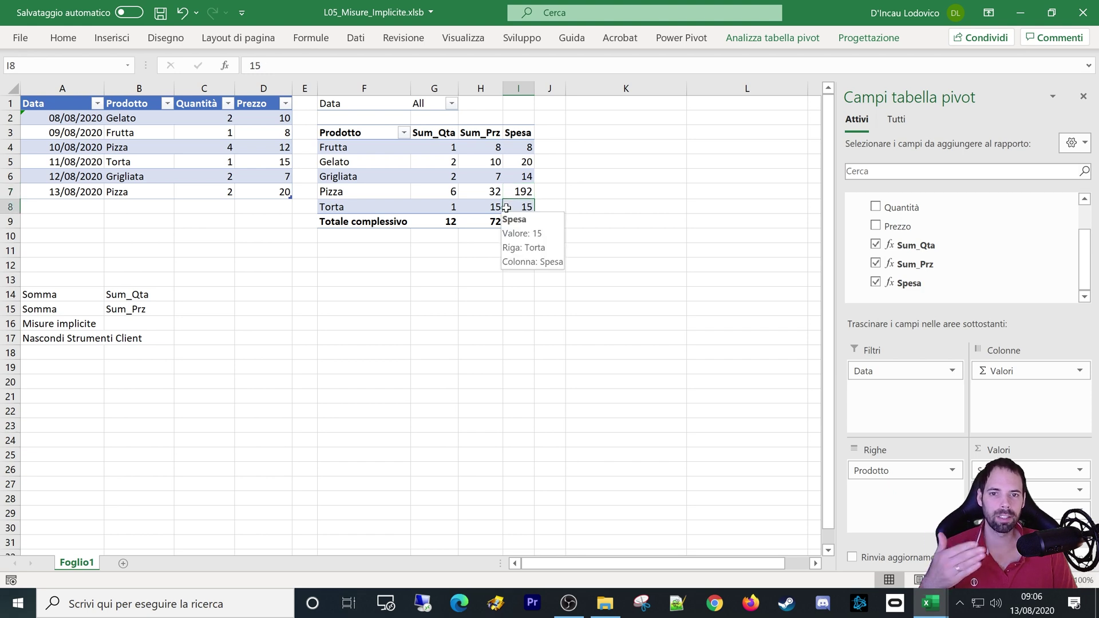
pyautogui.click(493, 191)
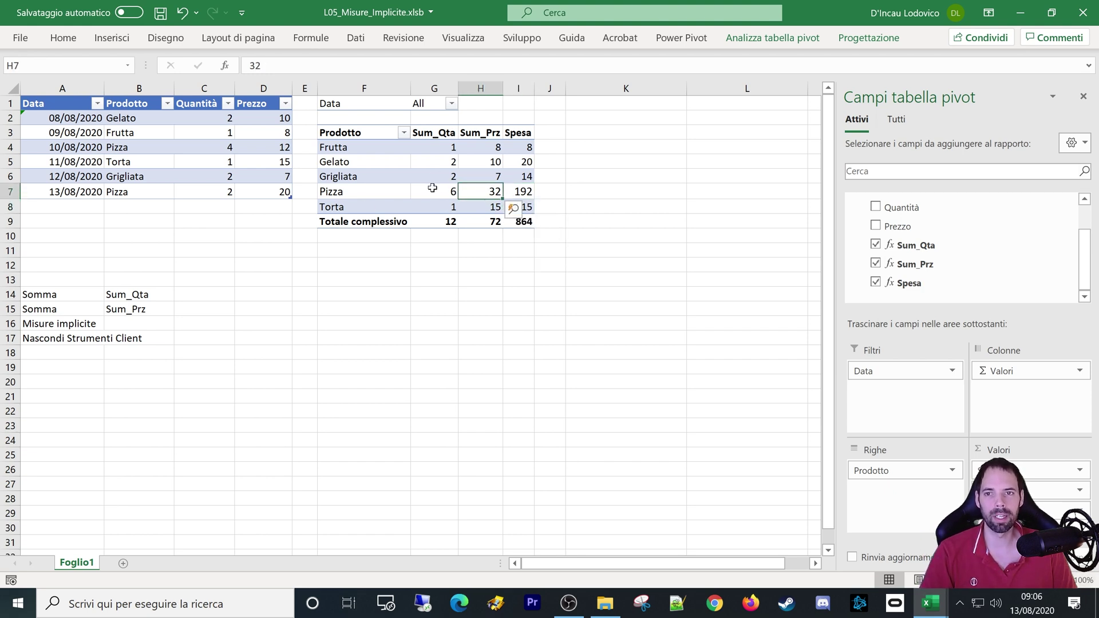
pyautogui.moveTo(889, 373); pyautogui.dragTo(896, 466)
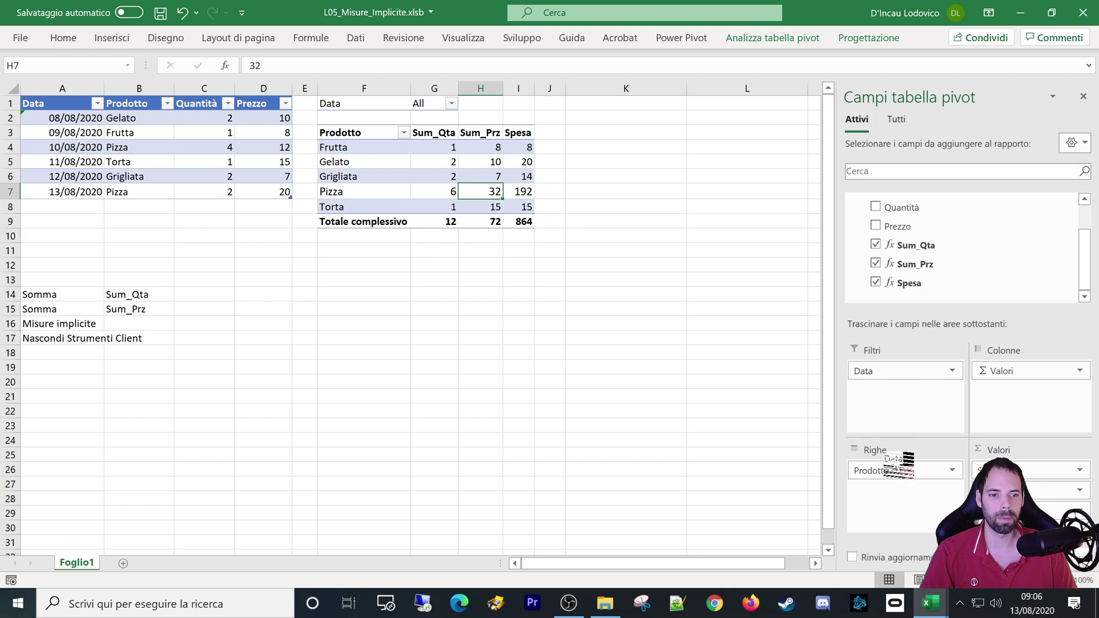
pyautogui.click(412, 207)
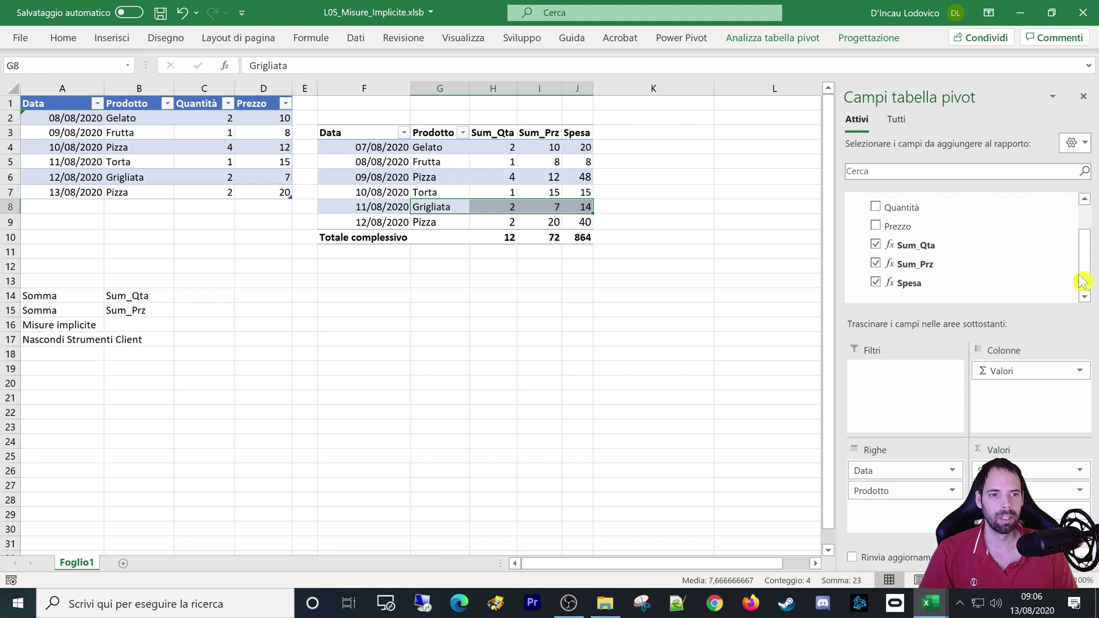
pyautogui.moveTo(1082, 280)
pyautogui.mouseDown()
pyautogui.moveTo(1086, 270)
pyautogui.moveTo(909, 251)
pyautogui.mouseUp()
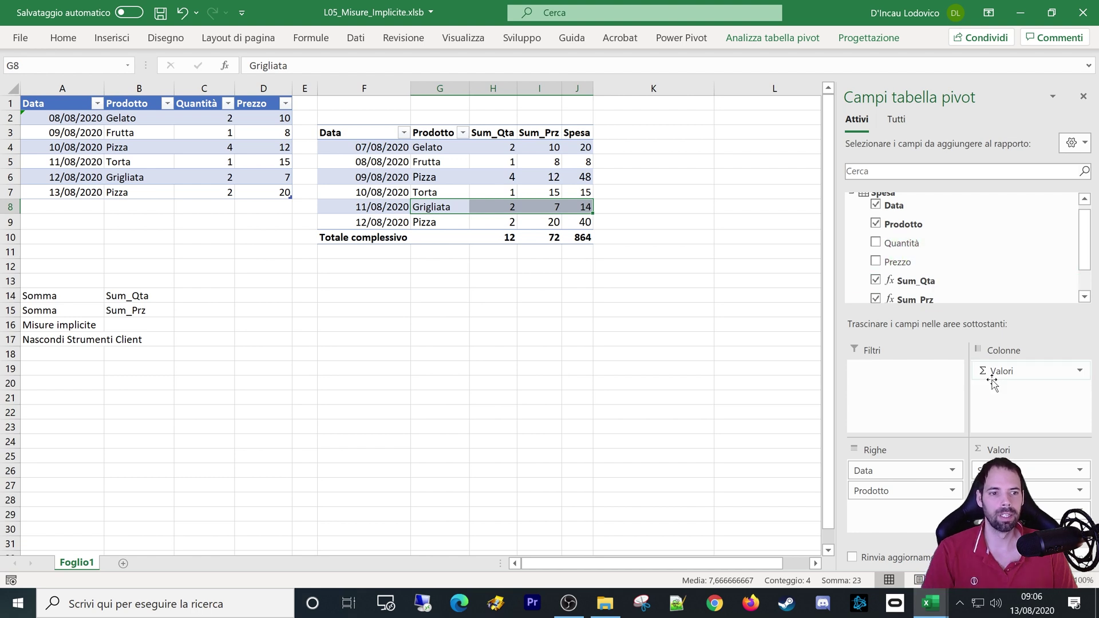
pyautogui.click(481, 160)
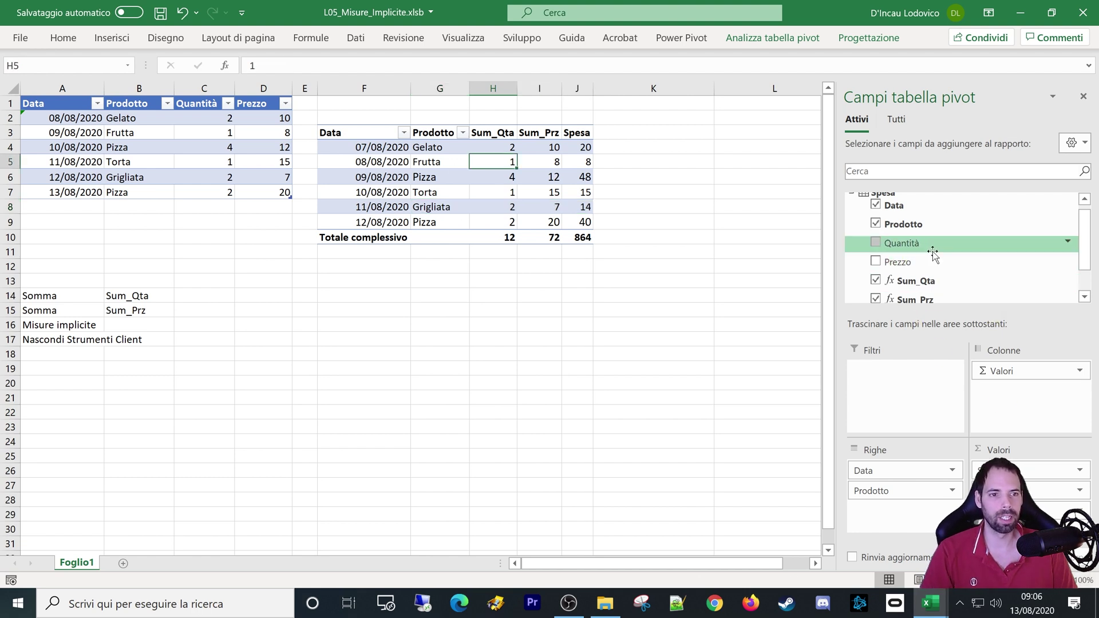
pyautogui.moveTo(902, 243)
pyautogui.mouseDown()
pyautogui.moveTo(979, 442)
pyautogui.moveTo(1002, 466)
pyautogui.mouseUp()
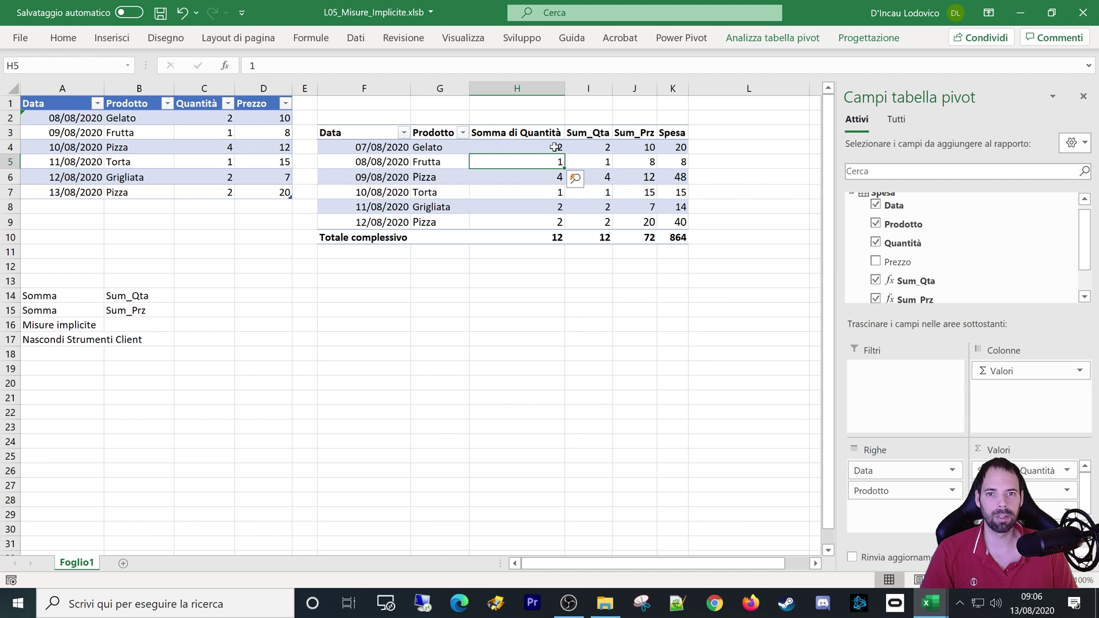
pyautogui.moveTo(555, 147); pyautogui.dragTo(560, 223)
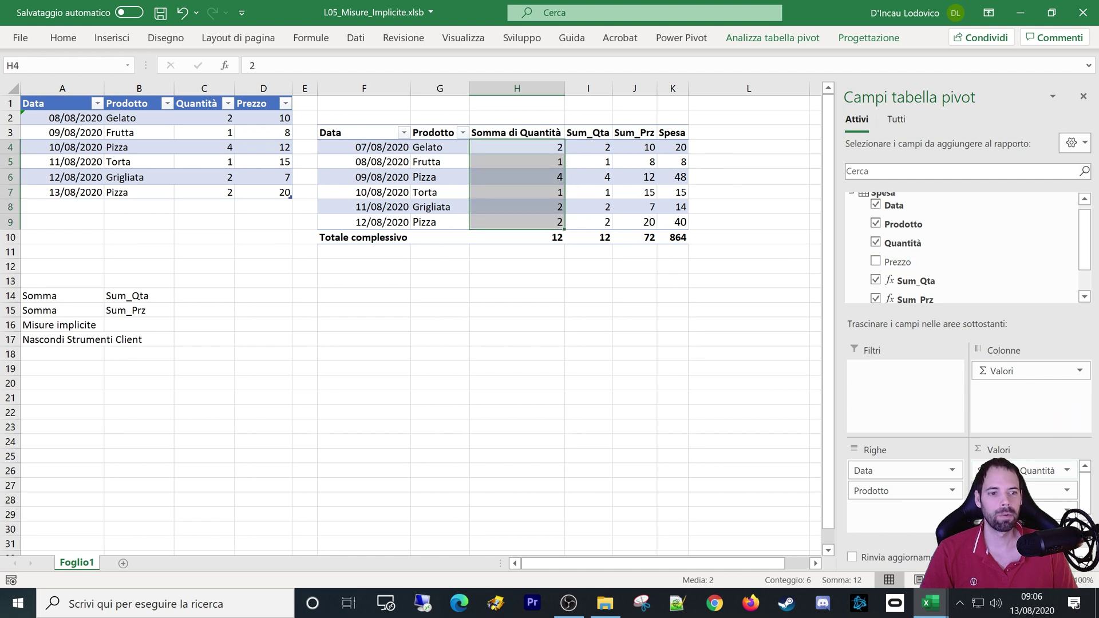
pyautogui.click(877, 242)
pyautogui.moveTo(1085, 261); pyautogui.dragTo(1090, 280)
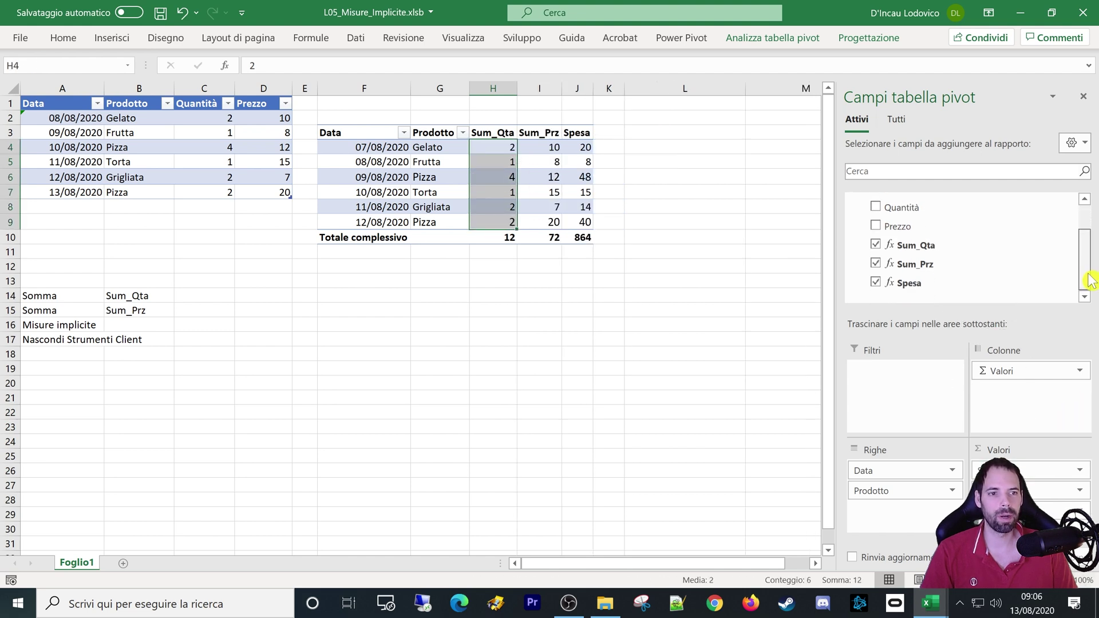
pyautogui.scroll(1, 1090, 281)
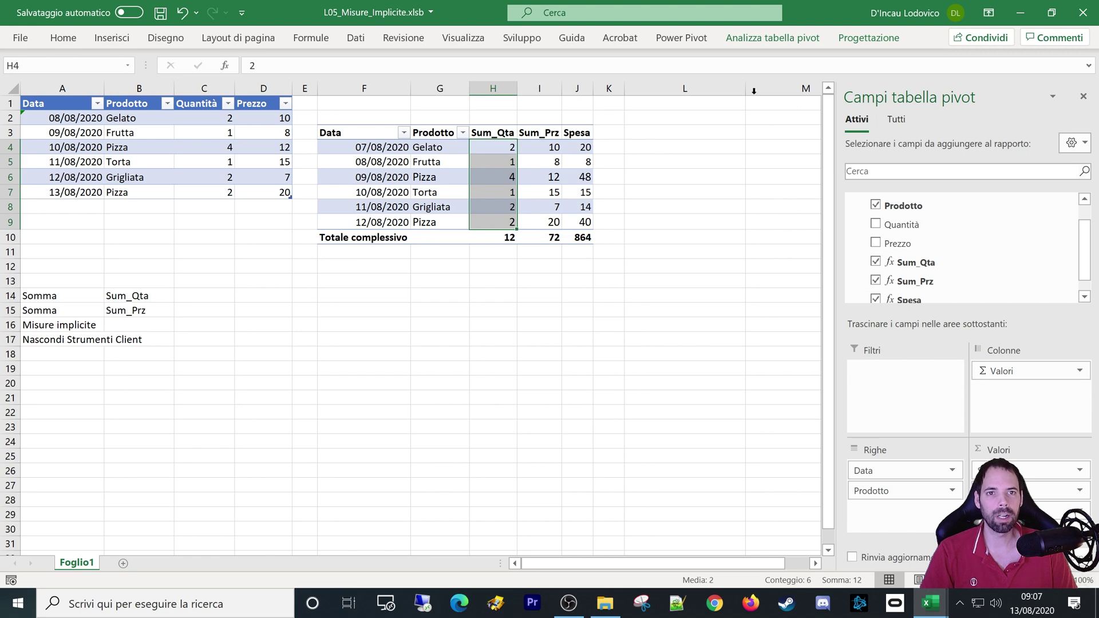
# - Open the Power Pivot data model, widen the Data column, and try hiding Quantità from client tools
pyautogui.click(682, 38)
pyautogui.click(19, 68)
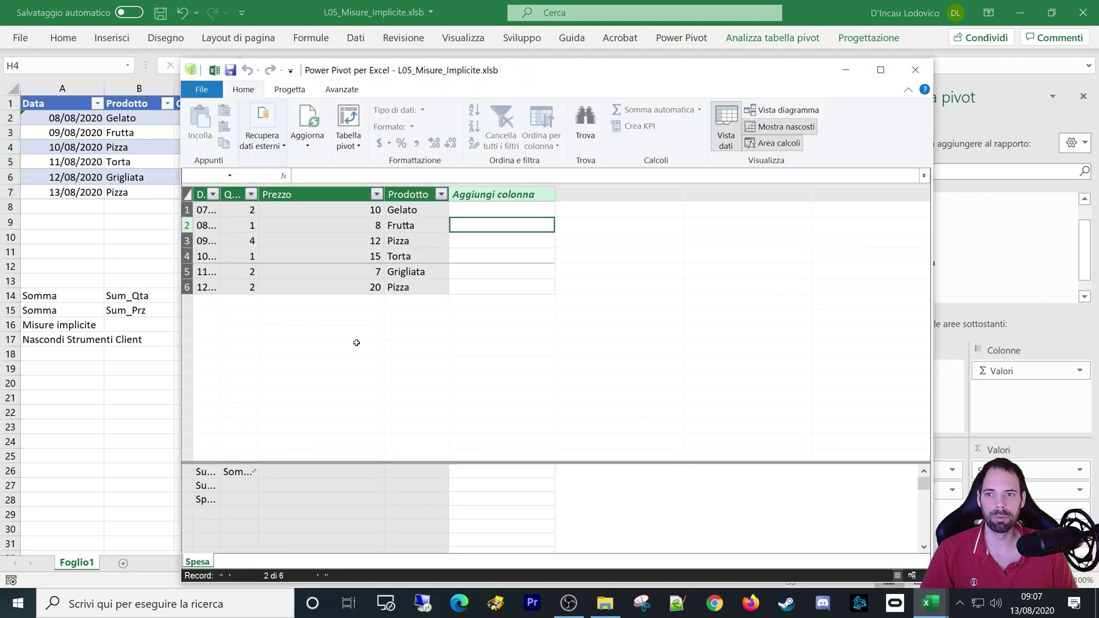
pyautogui.moveTo(221, 194); pyautogui.dragTo(370, 195)
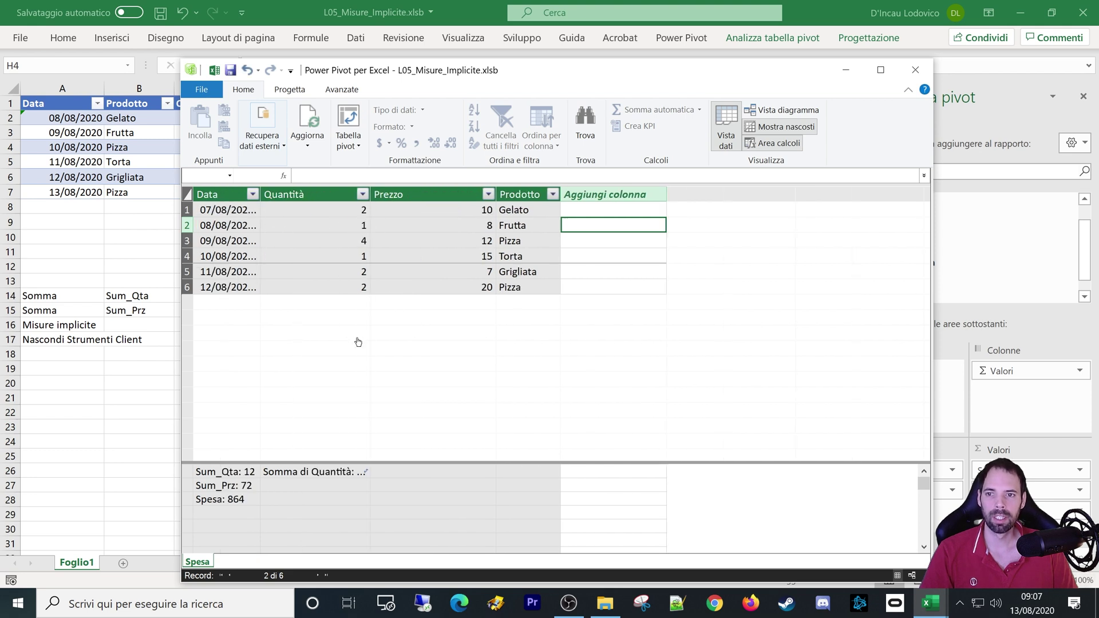
pyautogui.rightClick(319, 196)
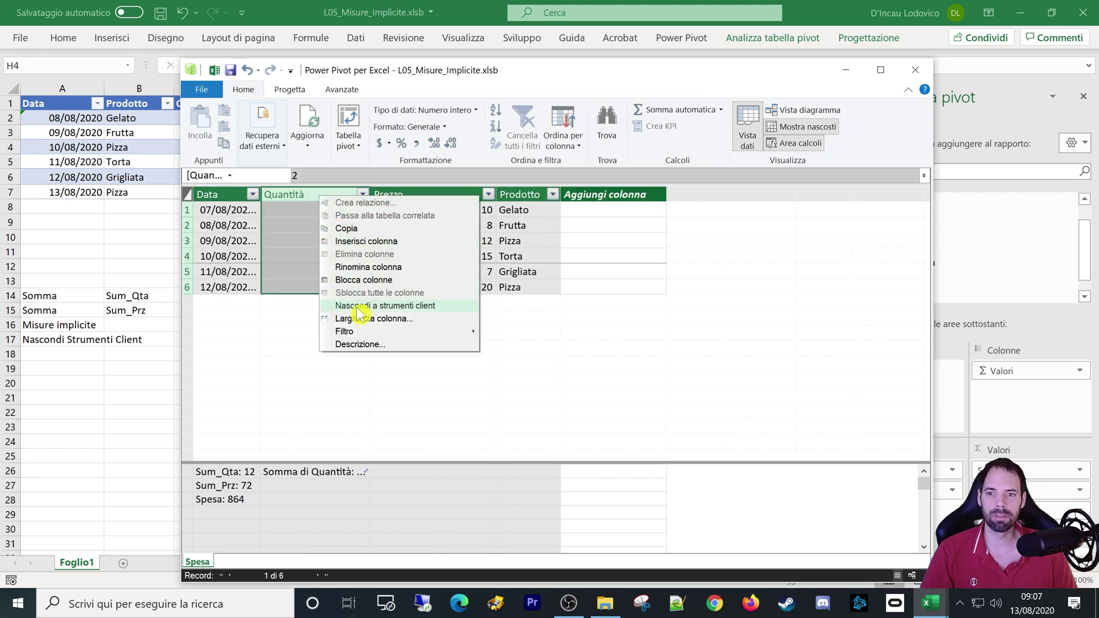
pyautogui.click(356, 307)
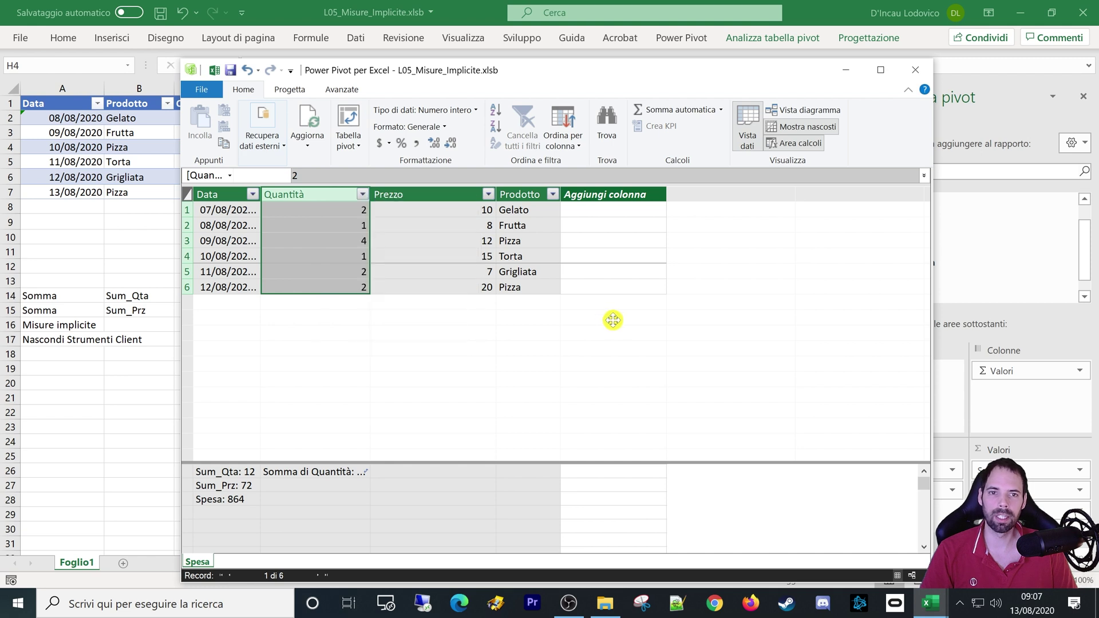
# - In diagram view, hide Quantità and Prezzo from client tools, then move the Power Pivot window aside
pyautogui.click(804, 111)
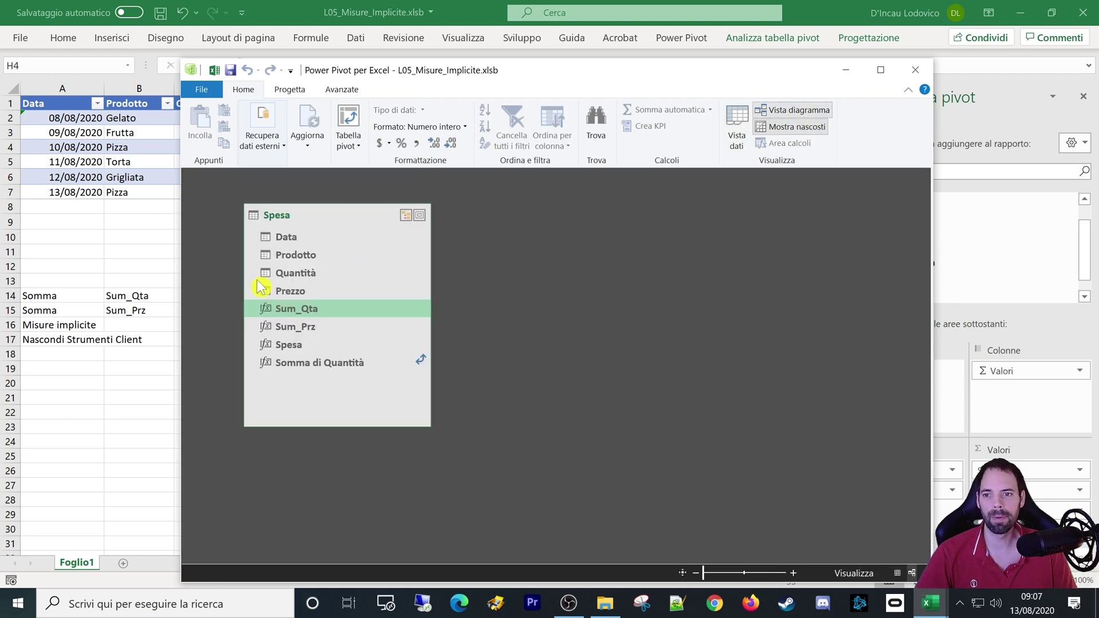
pyautogui.click(284, 280)
pyautogui.keyDown('ctrl'); pyautogui.click(307, 289); pyautogui.keyUp('ctrl')
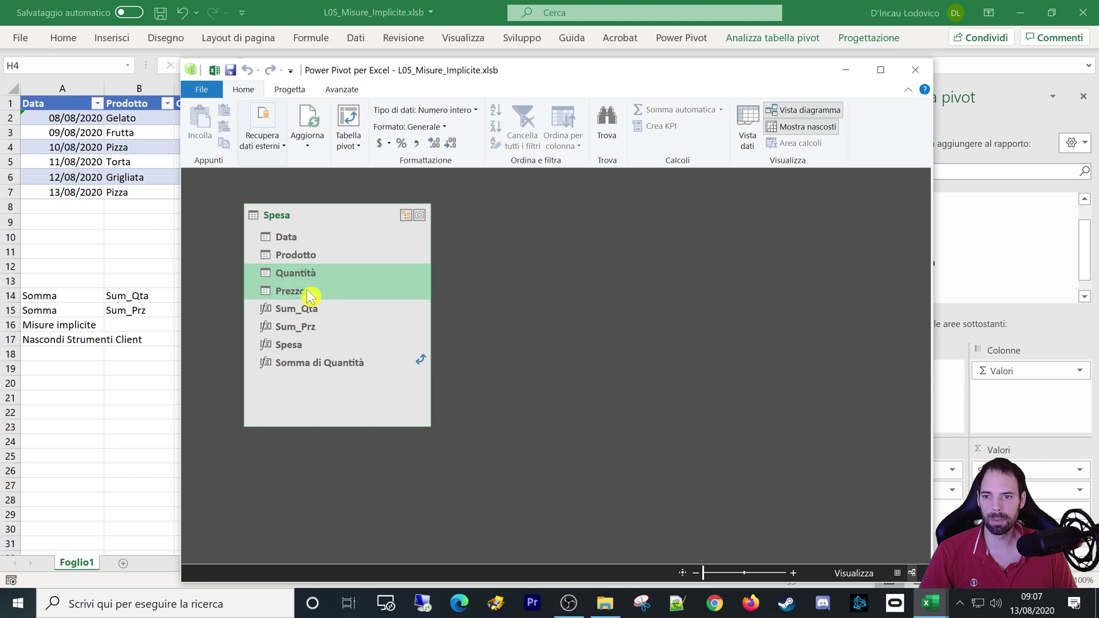
pyautogui.rightClick(312, 285)
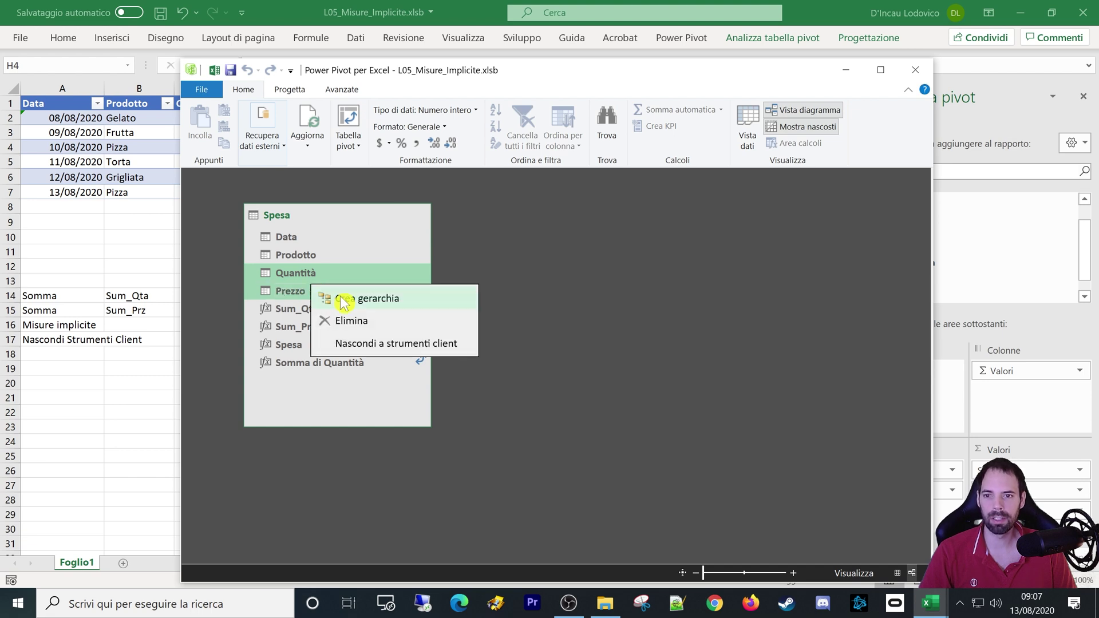
pyautogui.click(373, 343)
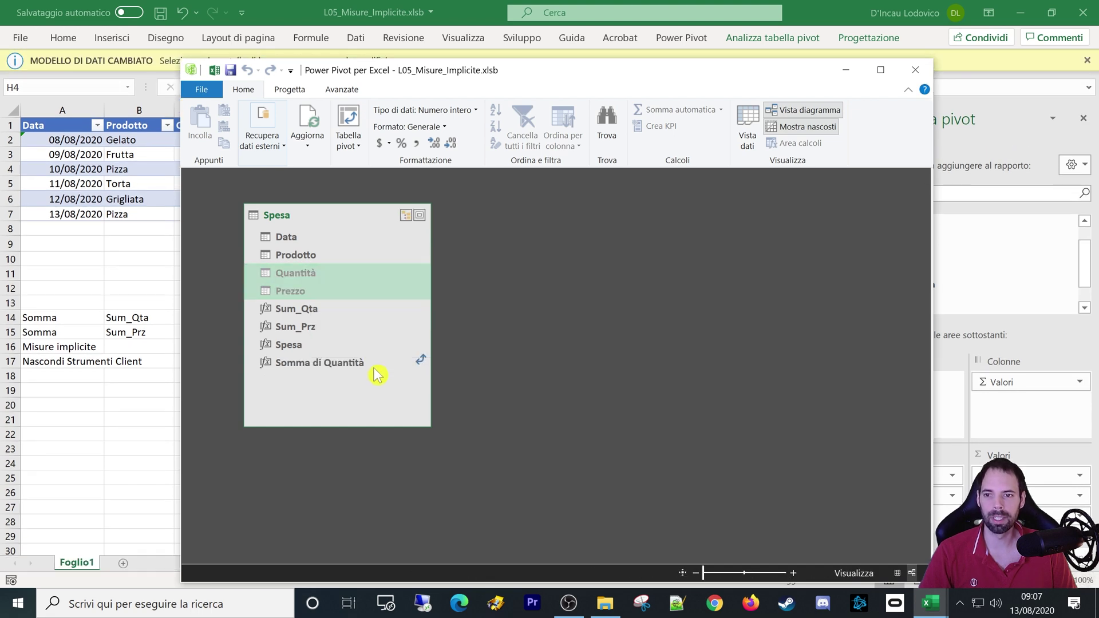
pyautogui.click(286, 303)
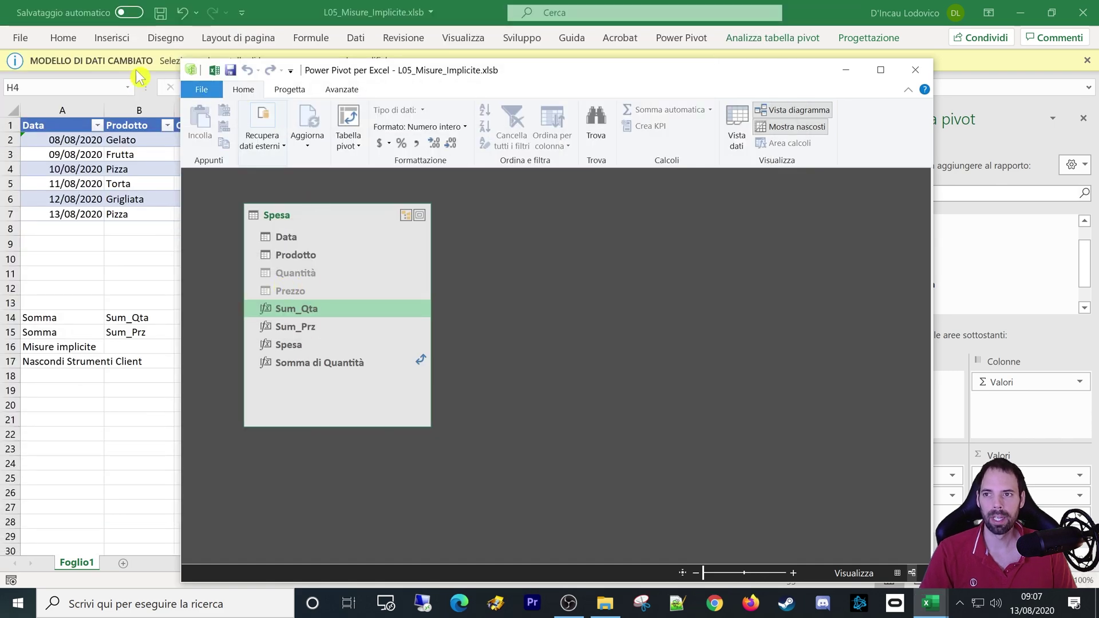
pyautogui.moveTo(400, 80); pyautogui.dragTo(387, 100)
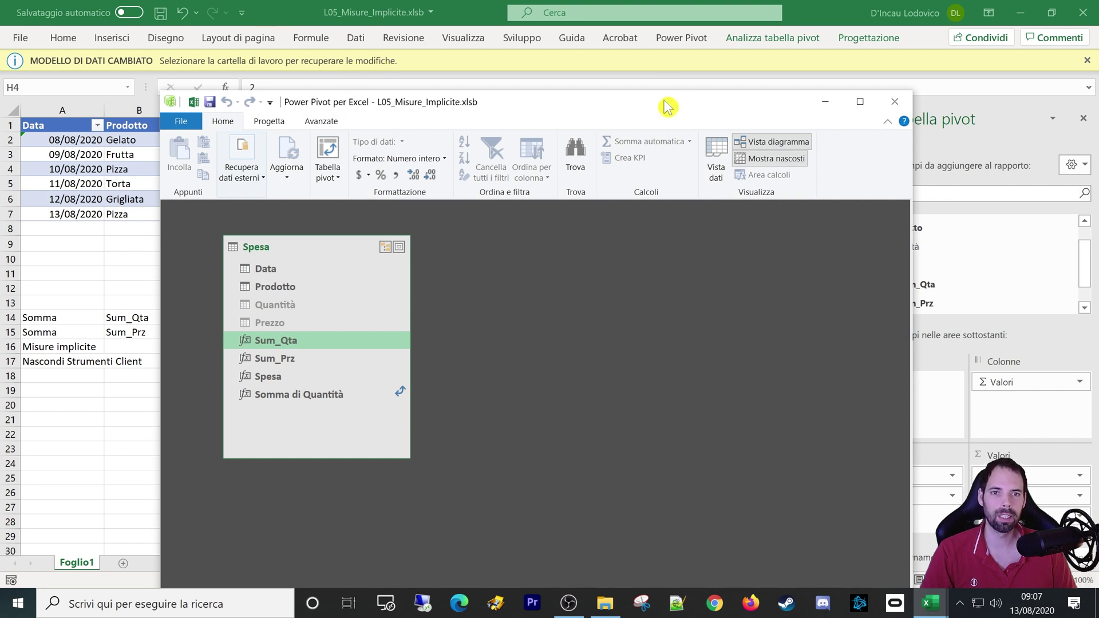
pyautogui.moveTo(668, 103); pyautogui.dragTo(569, 83)
# - Show all tables in the pivot field list and expand Spesa to see Data, Prodotto and three measures
pyautogui.click(834, 23)
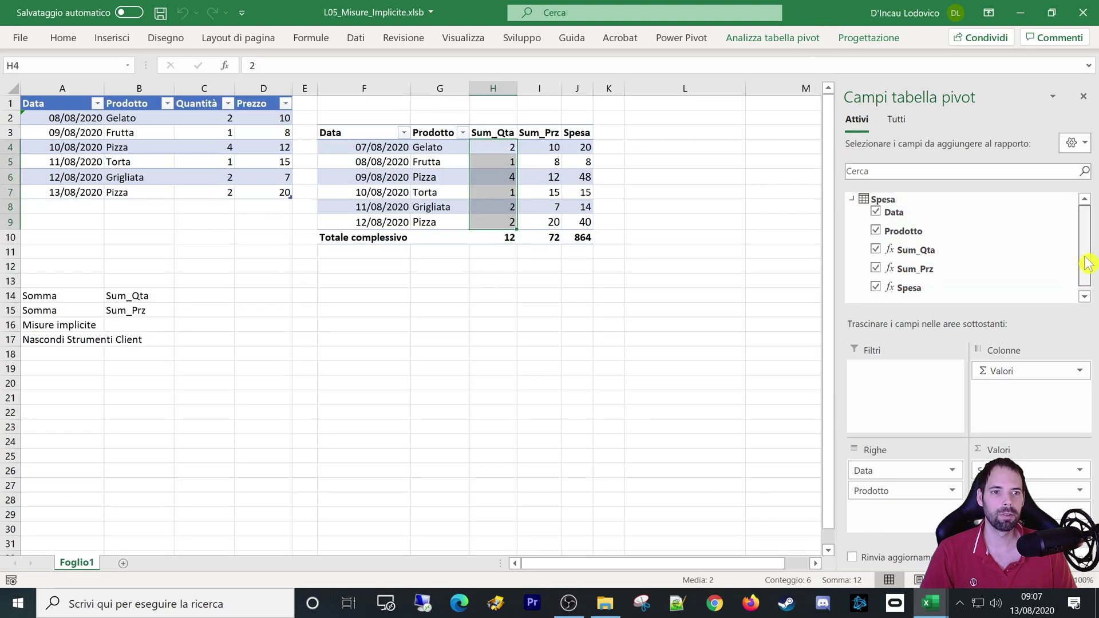
pyautogui.click(897, 120)
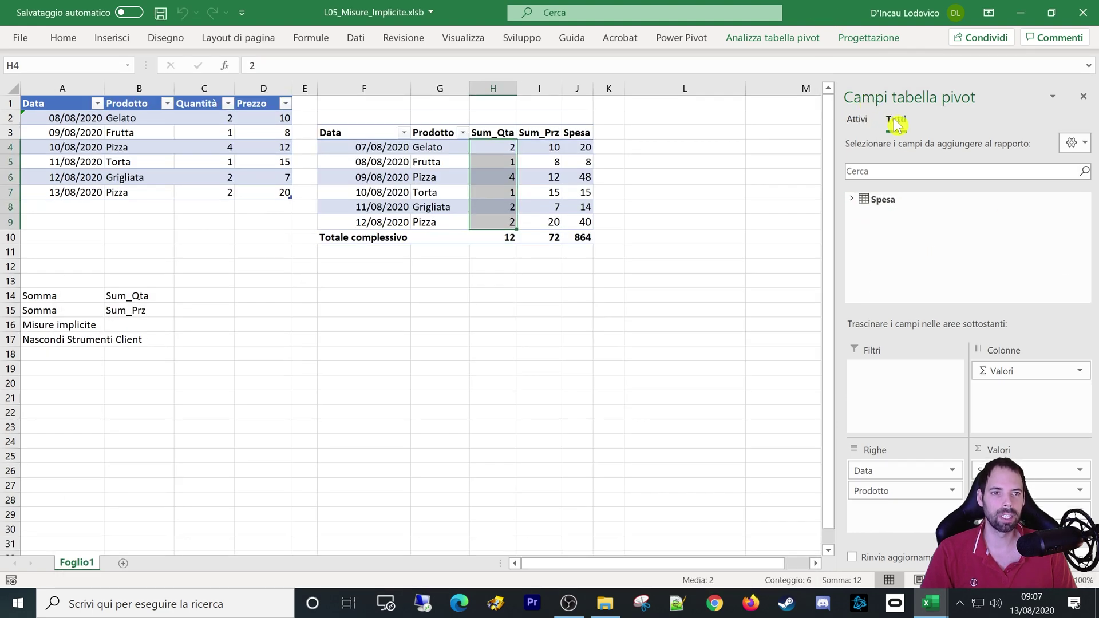
pyautogui.click(852, 199)
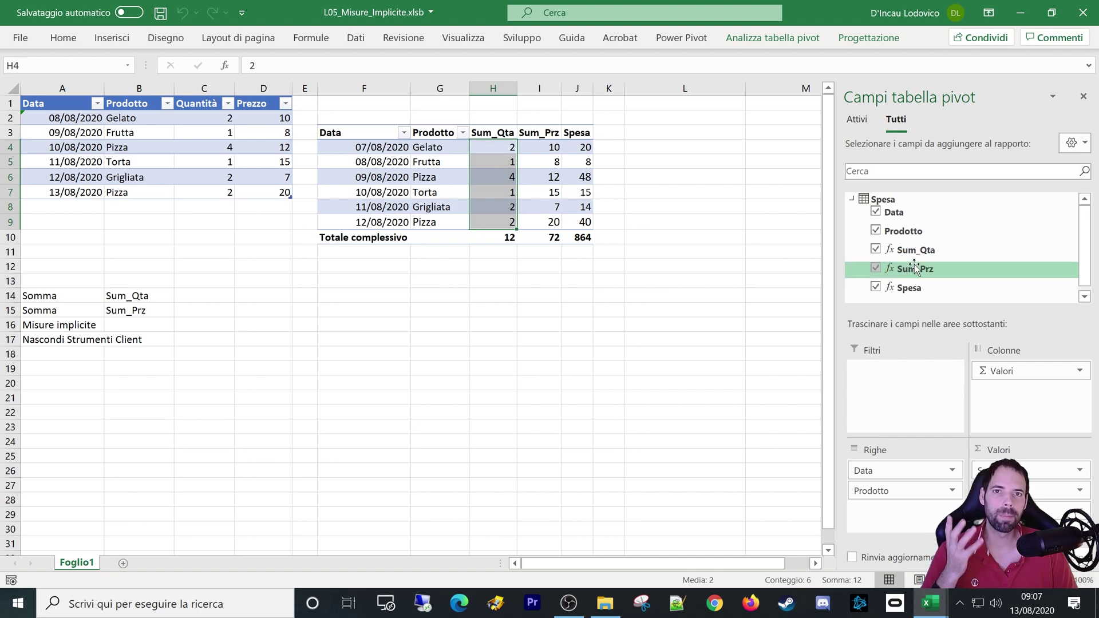
# - Delete the implicit Somma di Quantità measure from the Spesa table in diagram view
pyautogui.click(930, 603)
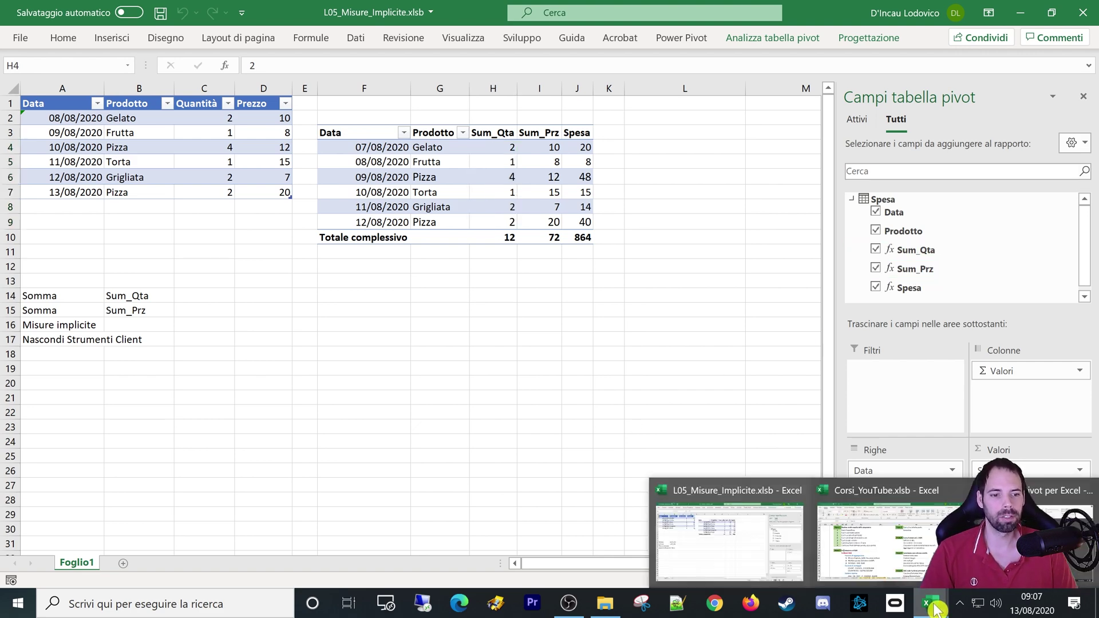
pyautogui.click(1030, 538)
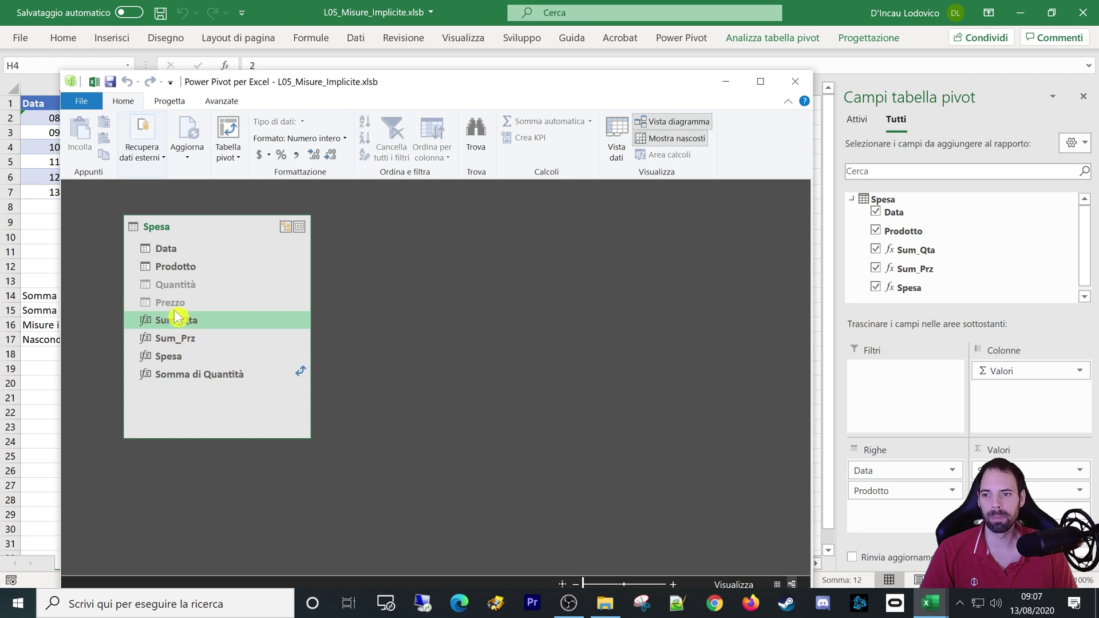
pyautogui.click(177, 267)
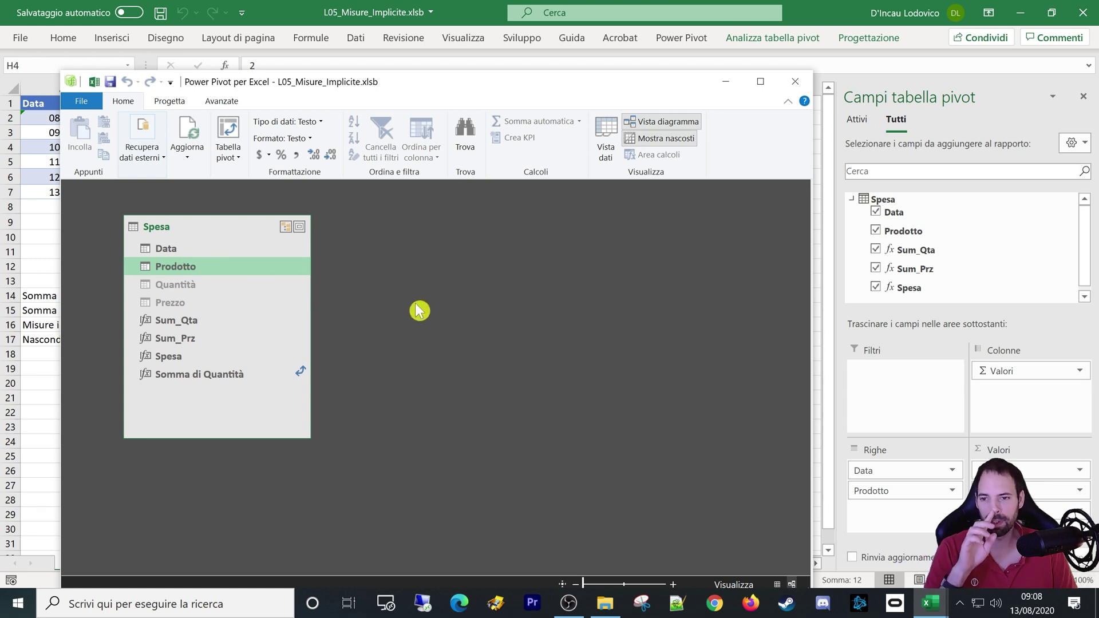
pyautogui.click(208, 376)
pyautogui.rightClick(206, 375)
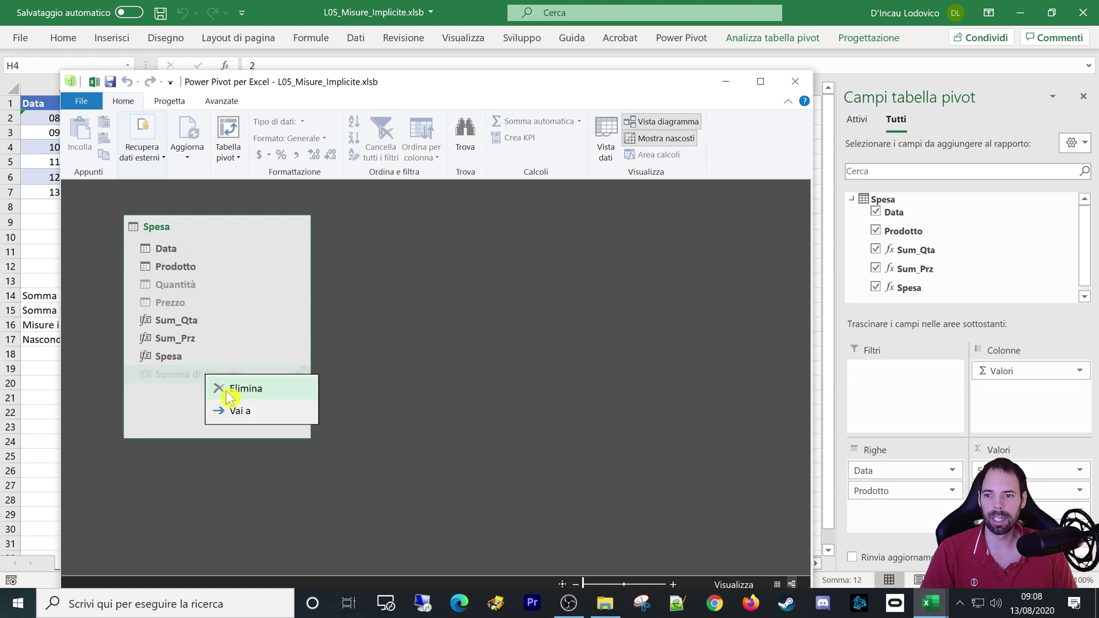
pyautogui.click(245, 392)
pyautogui.click(504, 323)
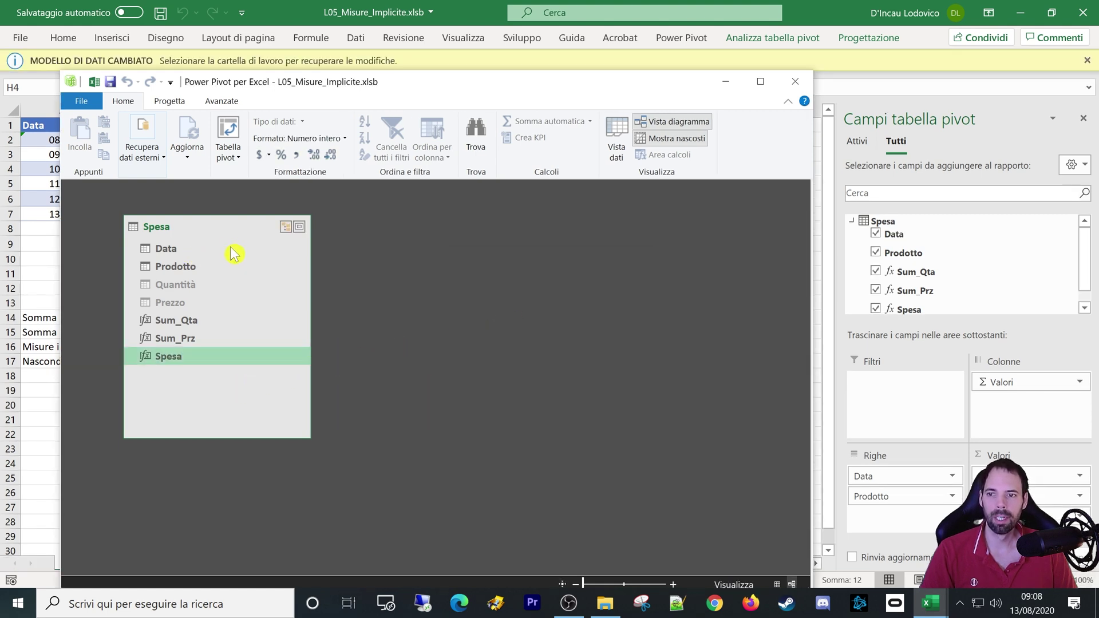
# - Toggle Mostra nascosti to review hidden Quantità and Prezzo, then switch to data view
pyautogui.click(172, 289)
pyautogui.click(174, 302)
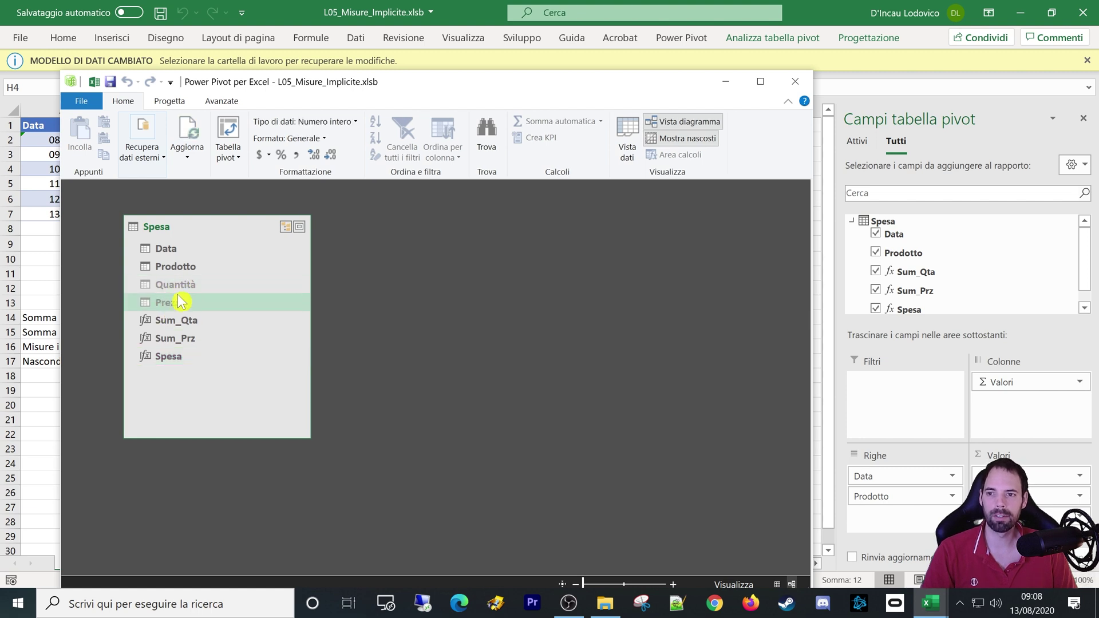
pyautogui.click(174, 287)
pyautogui.click(175, 302)
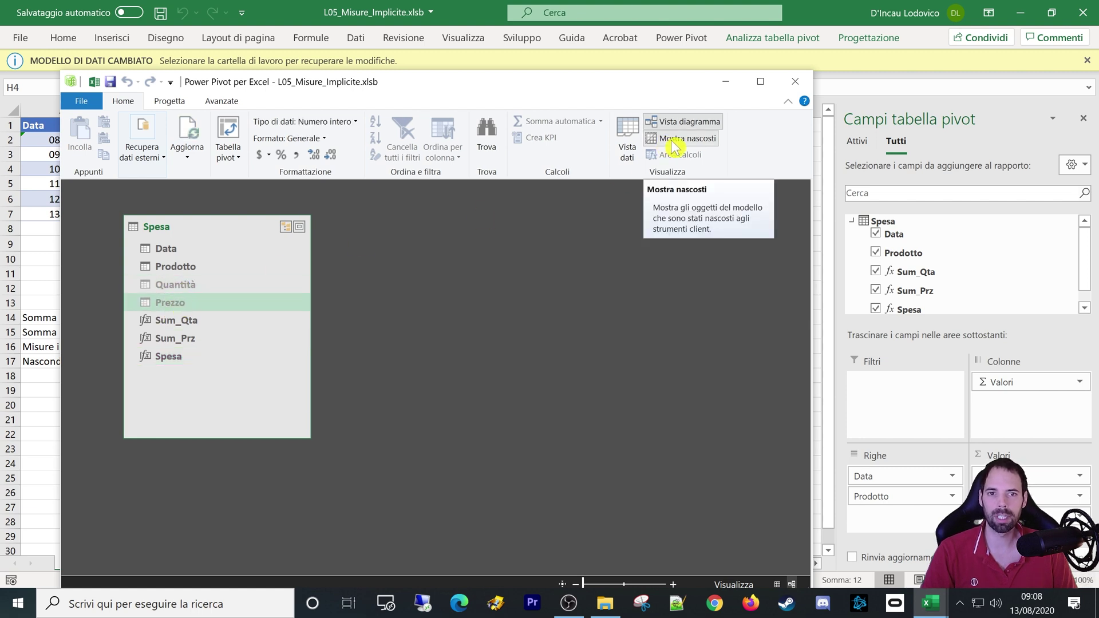
pyautogui.click(675, 144)
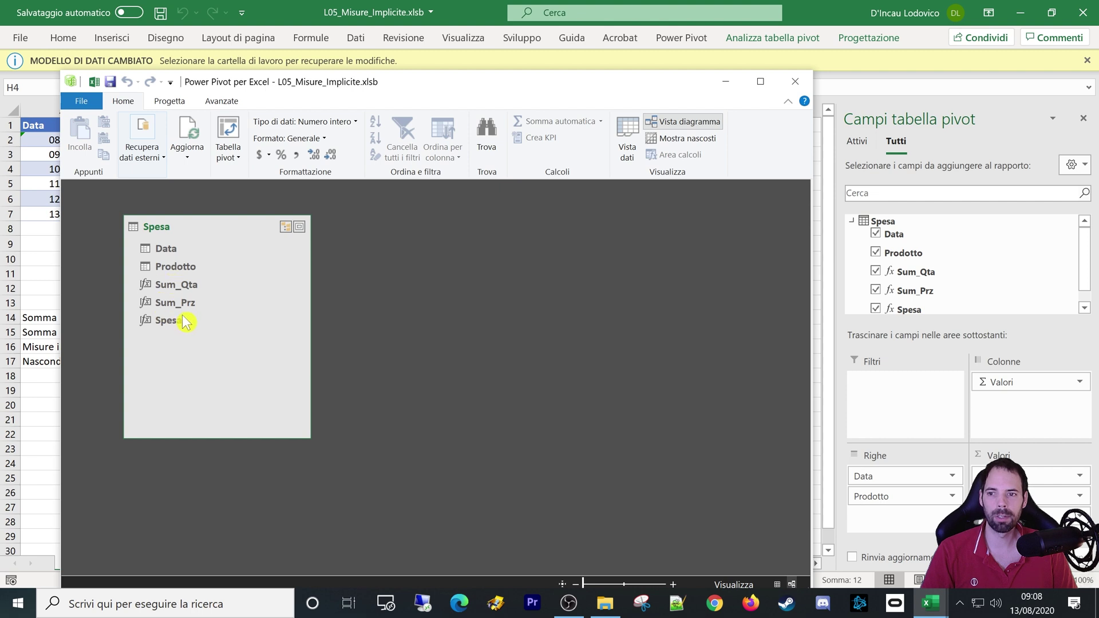
pyautogui.click(670, 140)
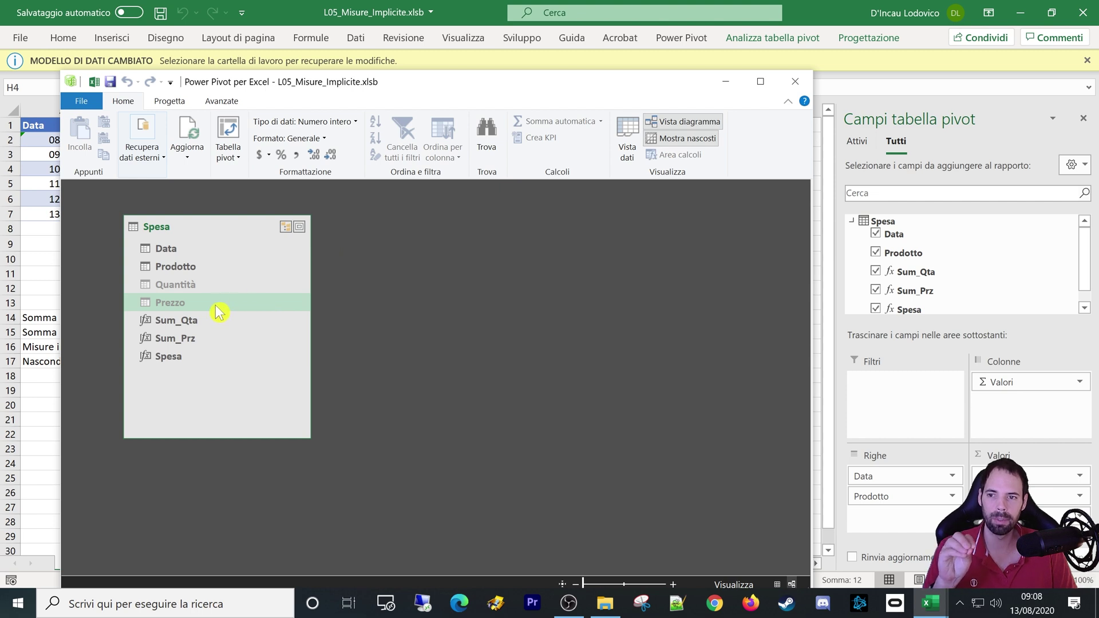
pyautogui.click(667, 142)
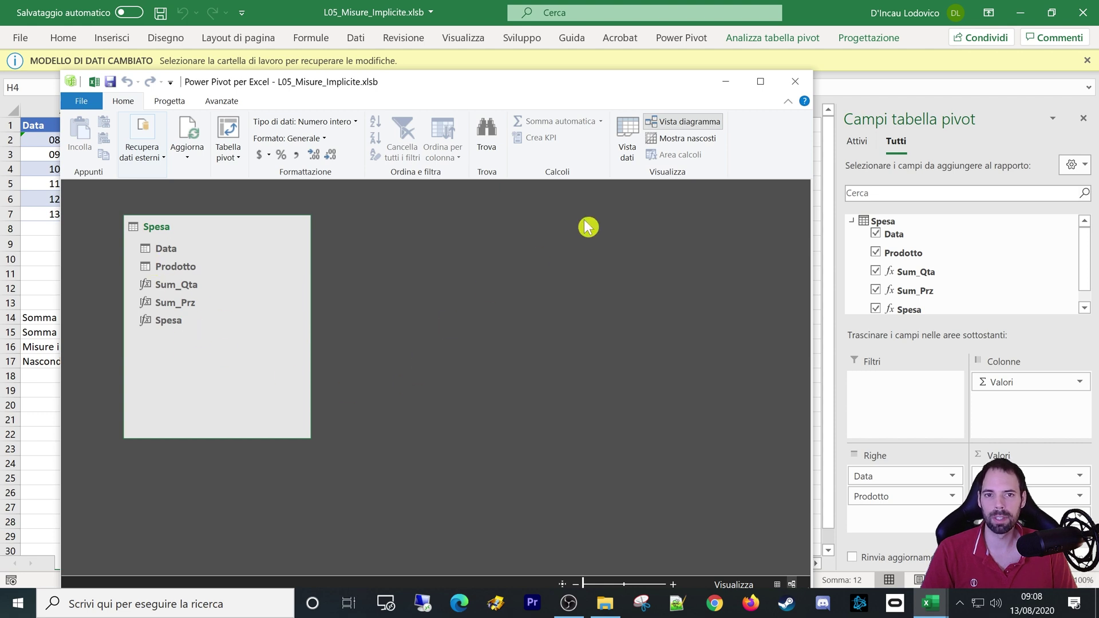
pyautogui.click(669, 138)
pyautogui.click(627, 136)
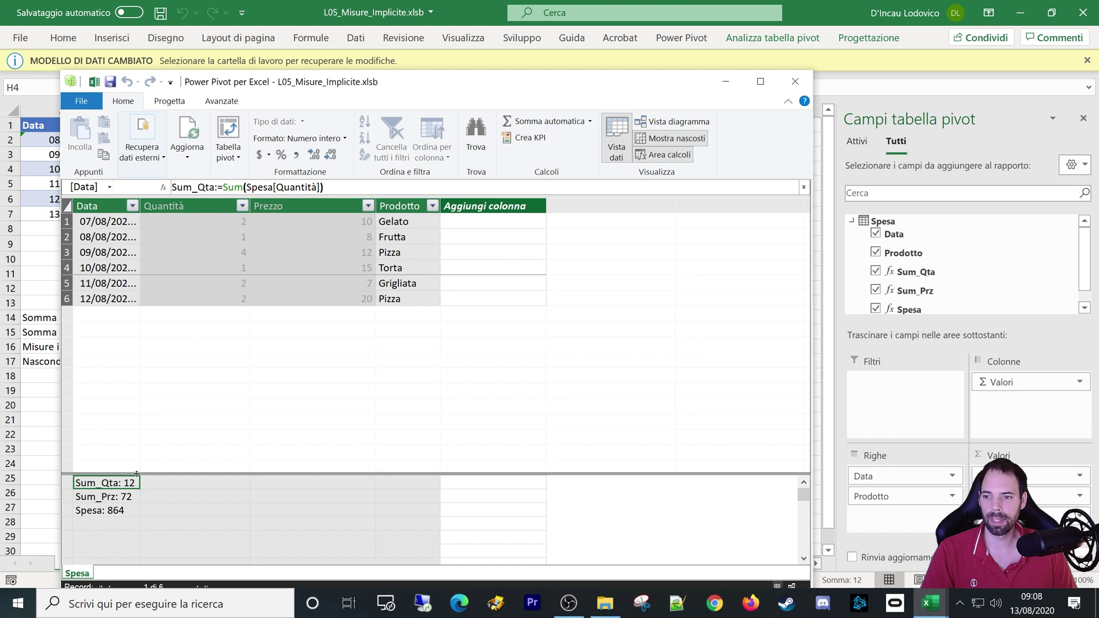
# - Enlarge the measures area and widen the Data column to show full dates
pyautogui.moveTo(137, 475); pyautogui.dragTo(142, 441)
pyautogui.moveTo(140, 203); pyautogui.dragTo(181, 279)
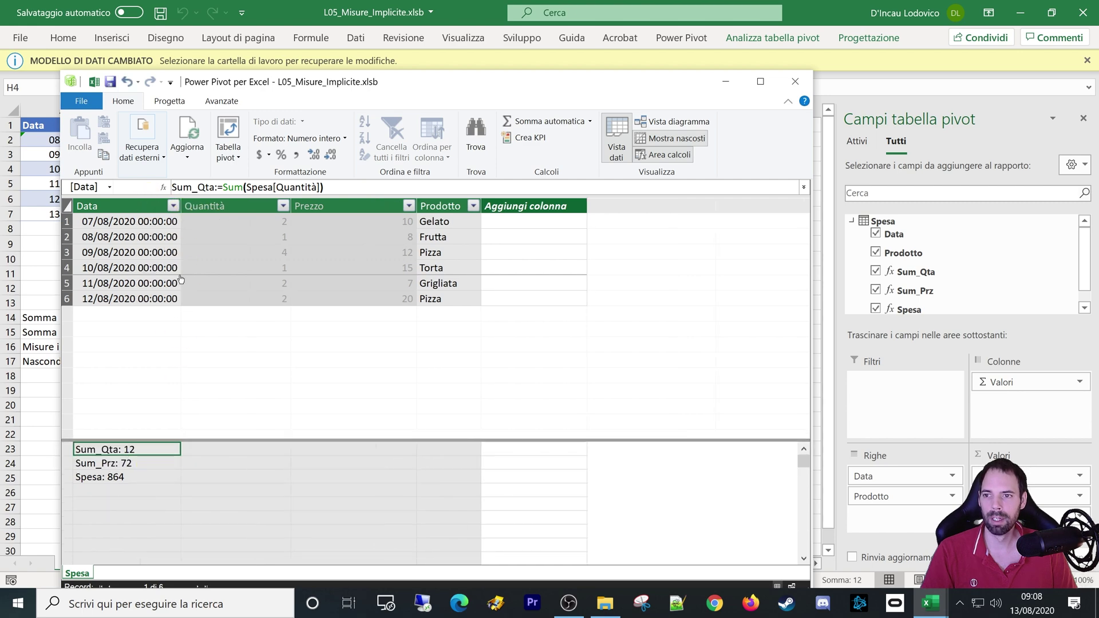
pyautogui.moveTo(284, 82); pyautogui.dragTo(318, 99)
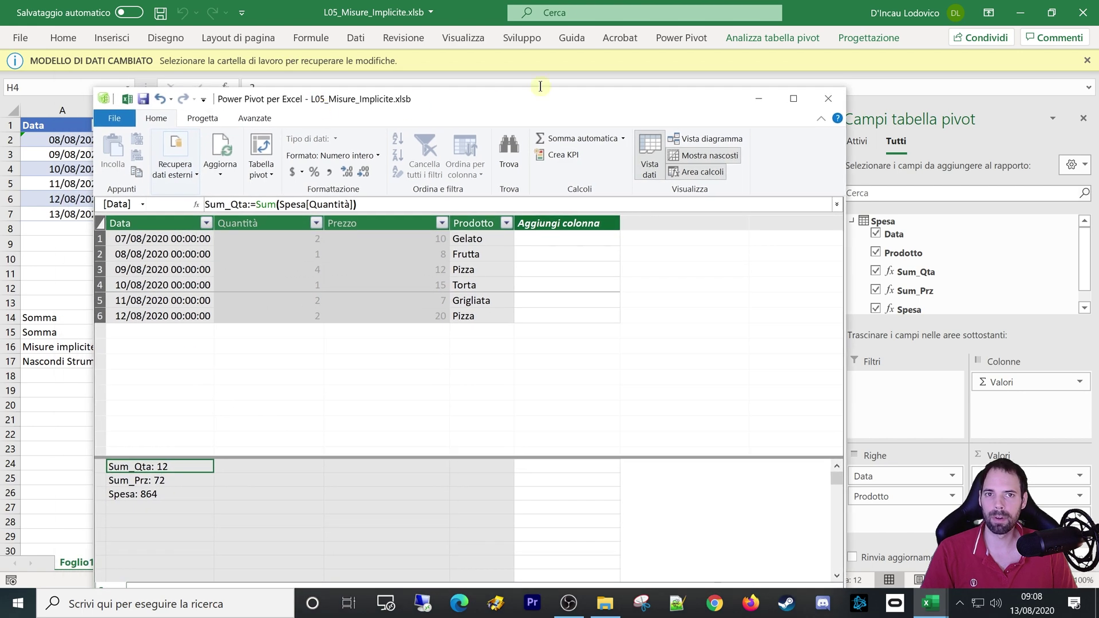
pyautogui.click(695, 42)
pyautogui.click(681, 39)
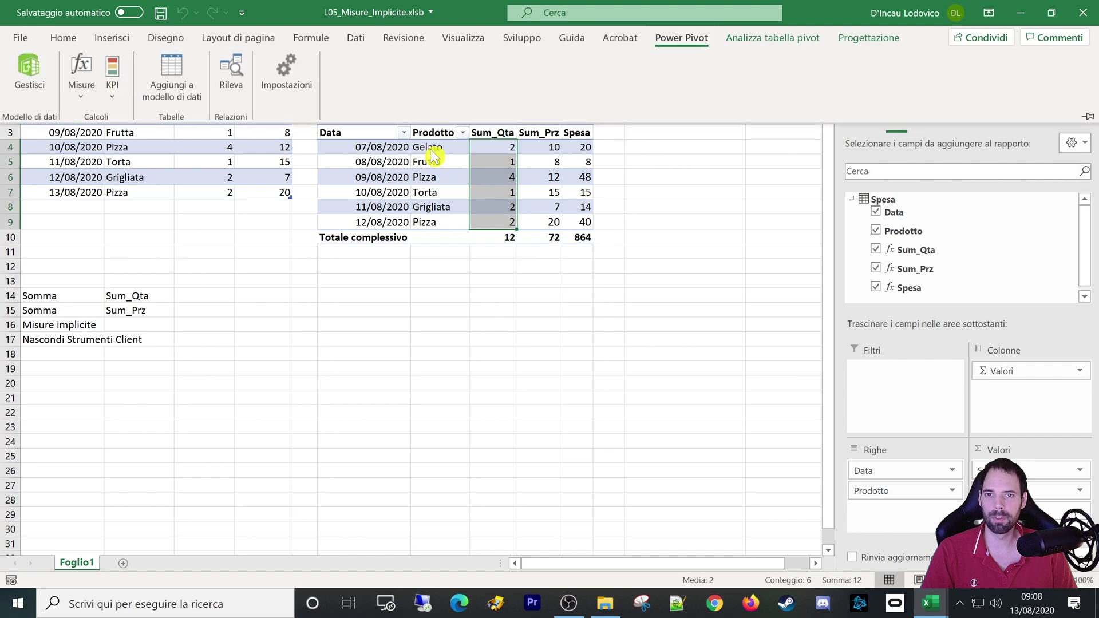
pyautogui.click(930, 603)
pyautogui.click(789, 485)
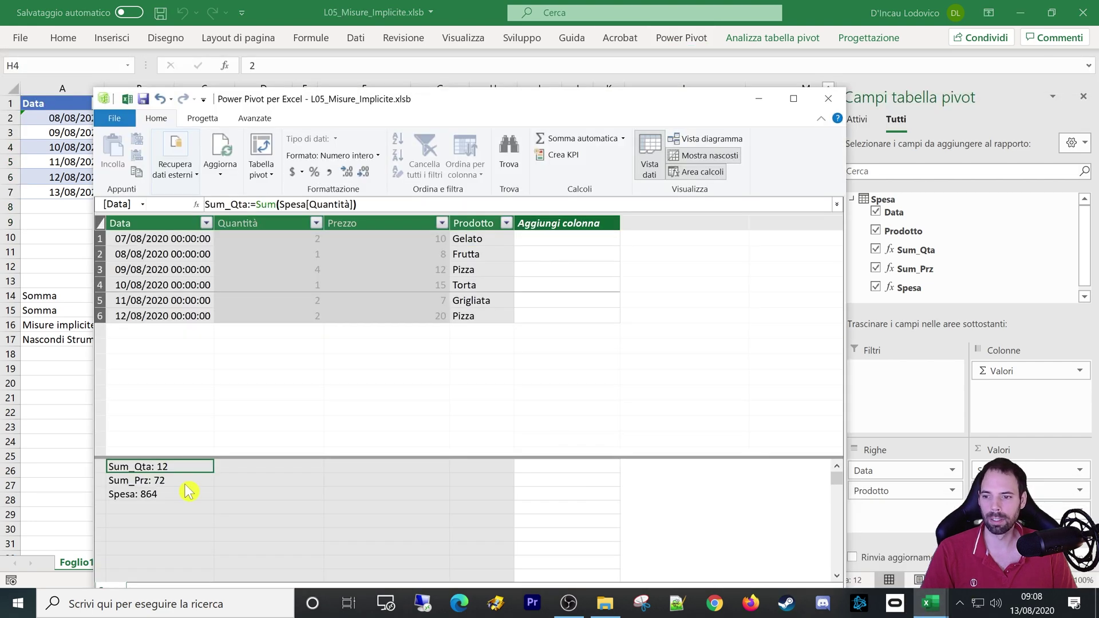
# - Click through the measures area cells and inspect the Sum_Prz formula
pyautogui.click(147, 480)
pyautogui.click(149, 493)
pyautogui.click(151, 508)
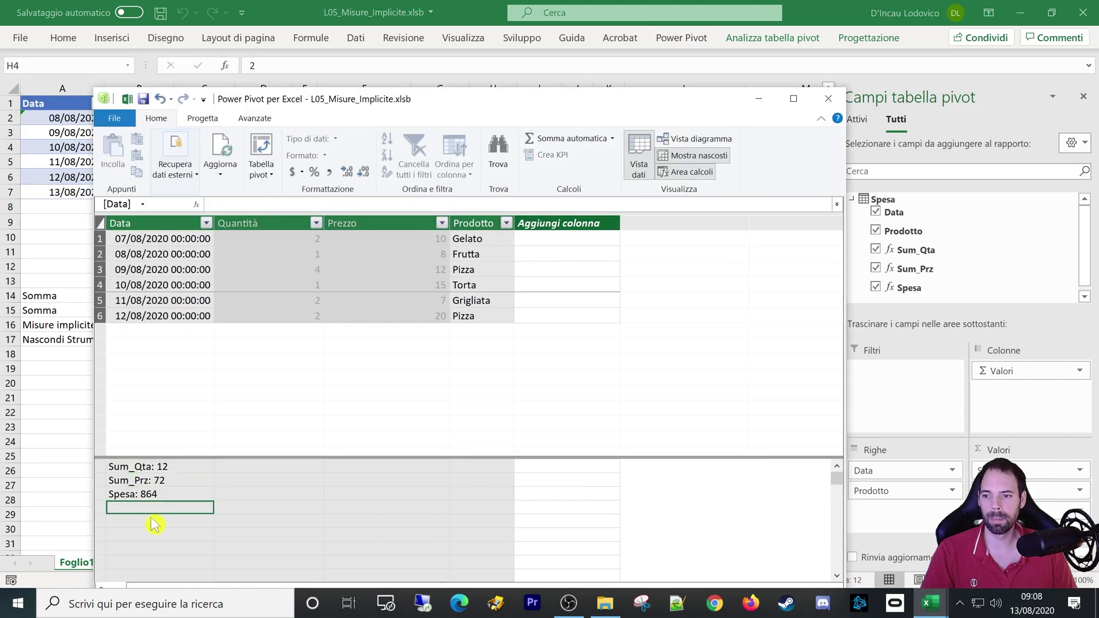
pyautogui.click(154, 521)
pyautogui.click(287, 522)
pyautogui.click(249, 481)
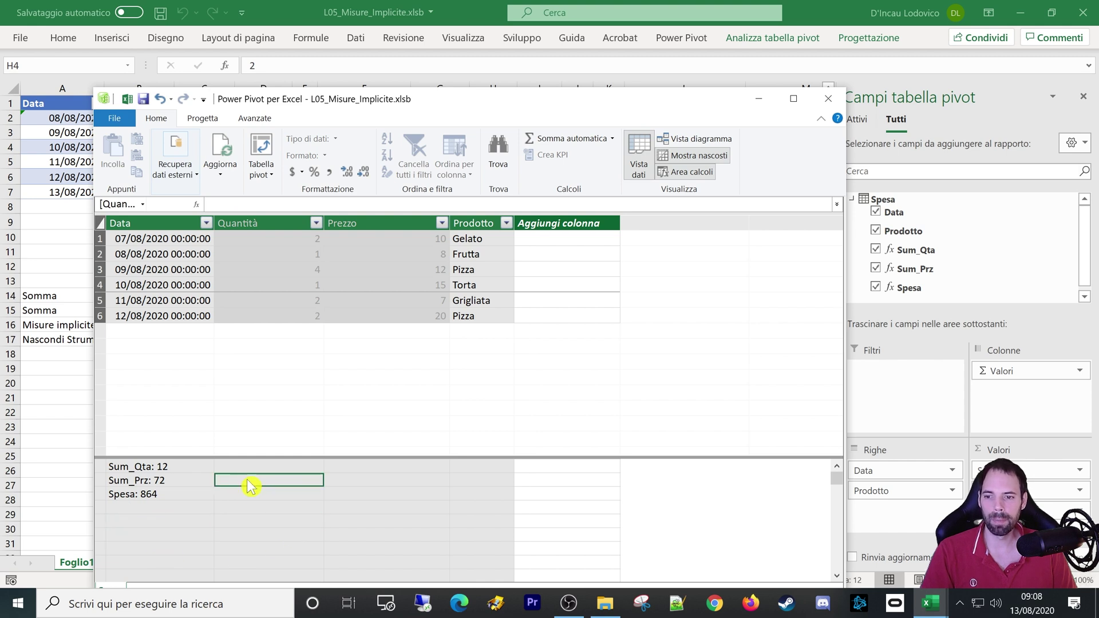
pyautogui.click(156, 484)
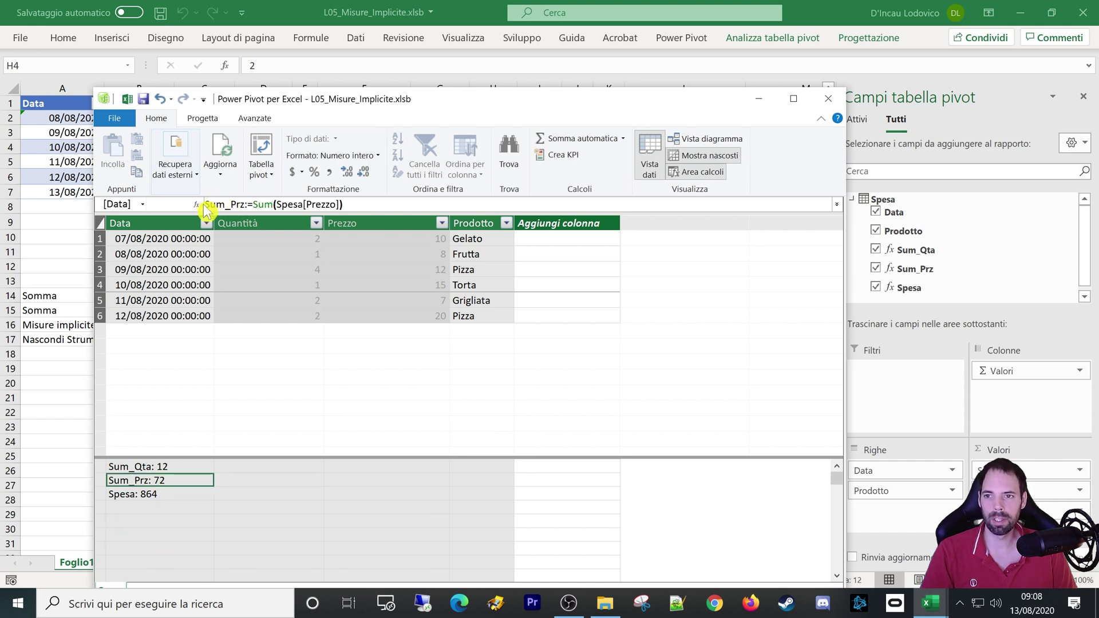
pyautogui.moveTo(205, 205); pyautogui.dragTo(244, 203)
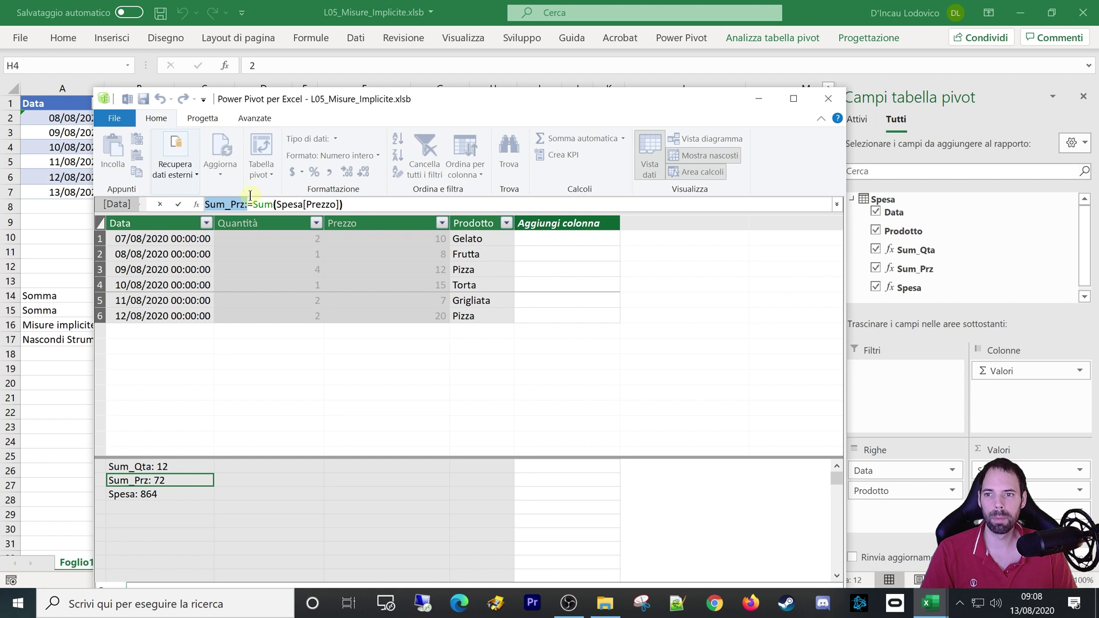
pyautogui.click(255, 480)
pyautogui.click(245, 508)
pyautogui.click(245, 494)
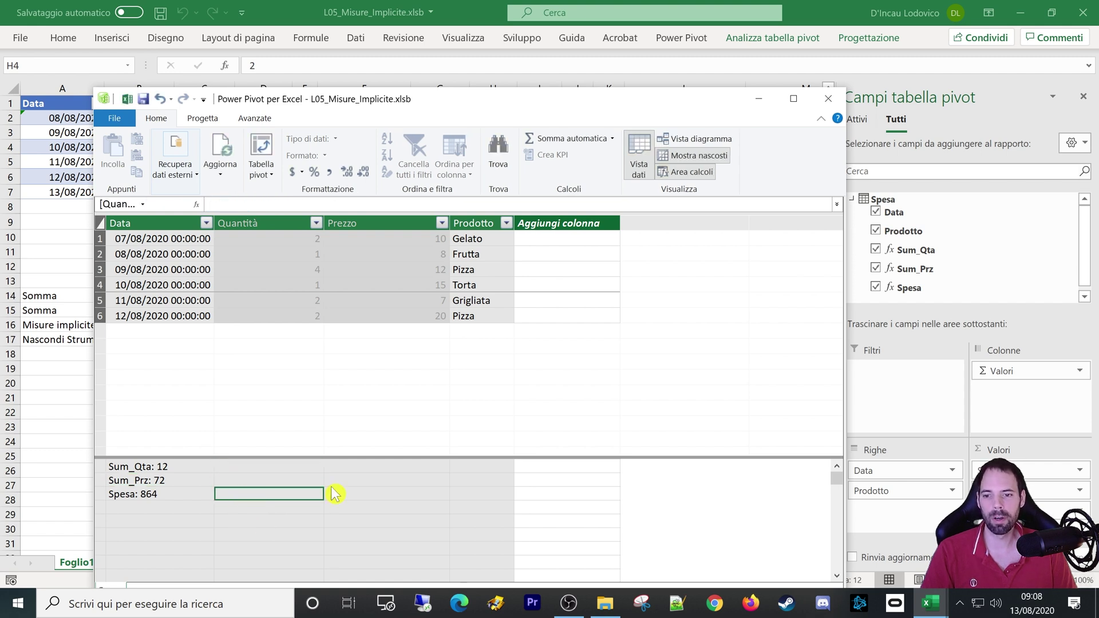
pyautogui.click(358, 481)
pyautogui.click(368, 521)
pyautogui.click(224, 522)
pyautogui.click(183, 536)
pyautogui.click(267, 549)
pyautogui.click(385, 510)
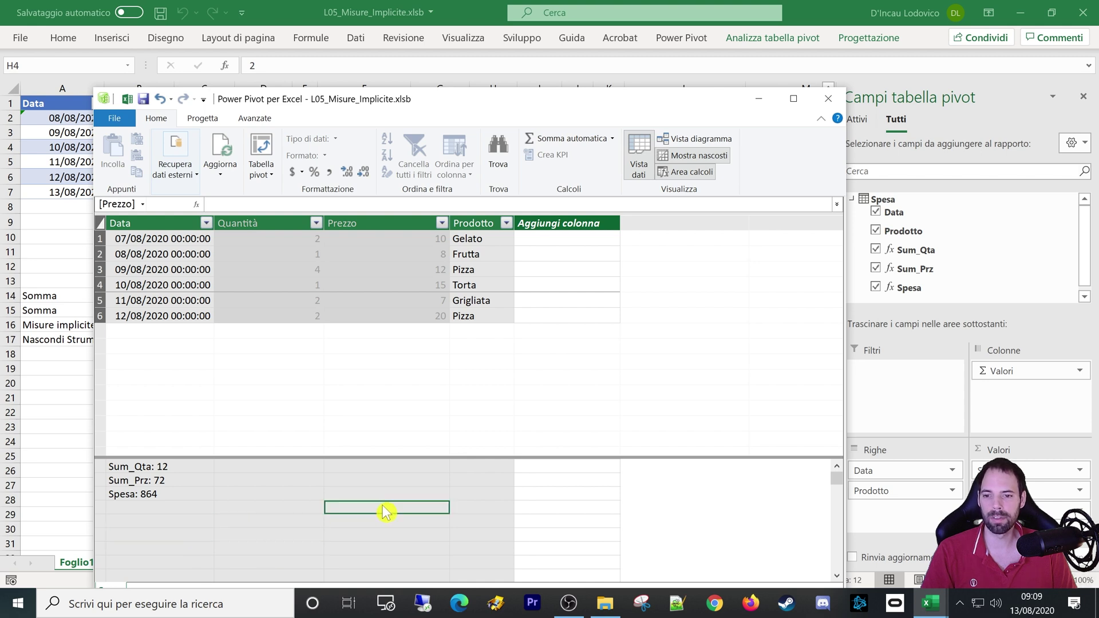
# - Recheck the Sum_Qta, Sum_Prz and Spesa measures, then bring the Excel workbook forward
pyautogui.click(146, 468)
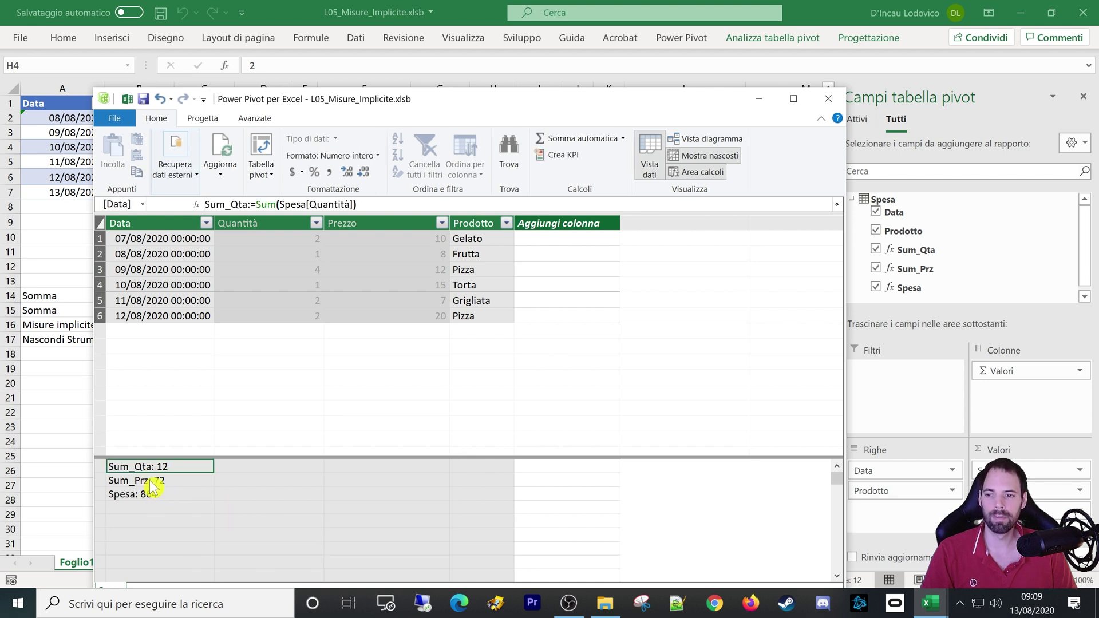
pyautogui.click(151, 481)
pyautogui.click(154, 471)
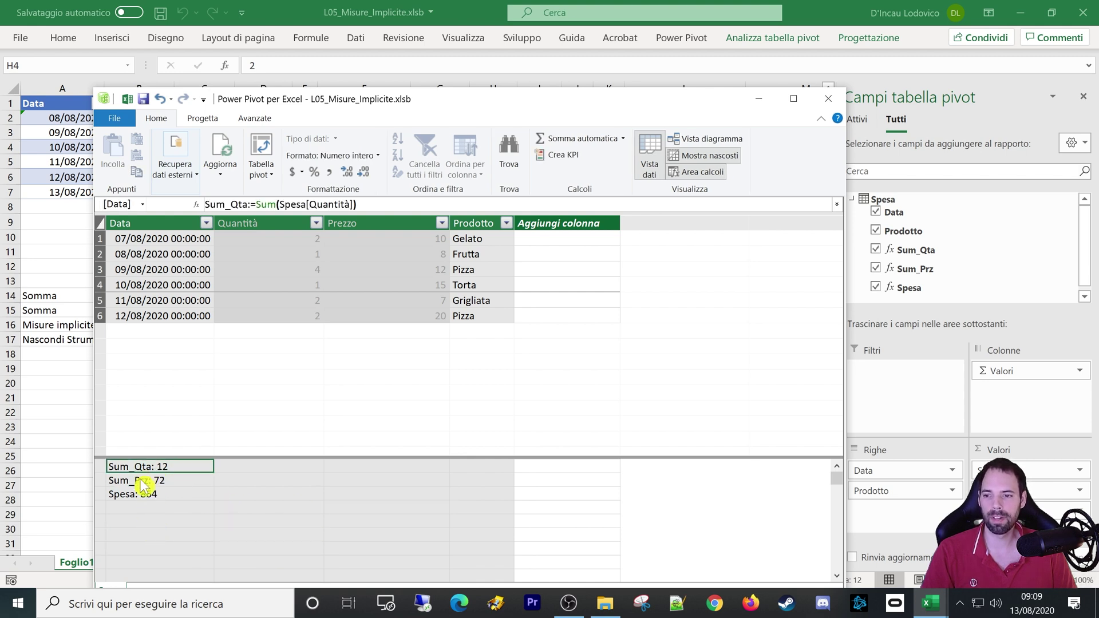
pyautogui.click(143, 482)
pyautogui.click(145, 495)
pyautogui.click(146, 508)
pyautogui.click(289, 470)
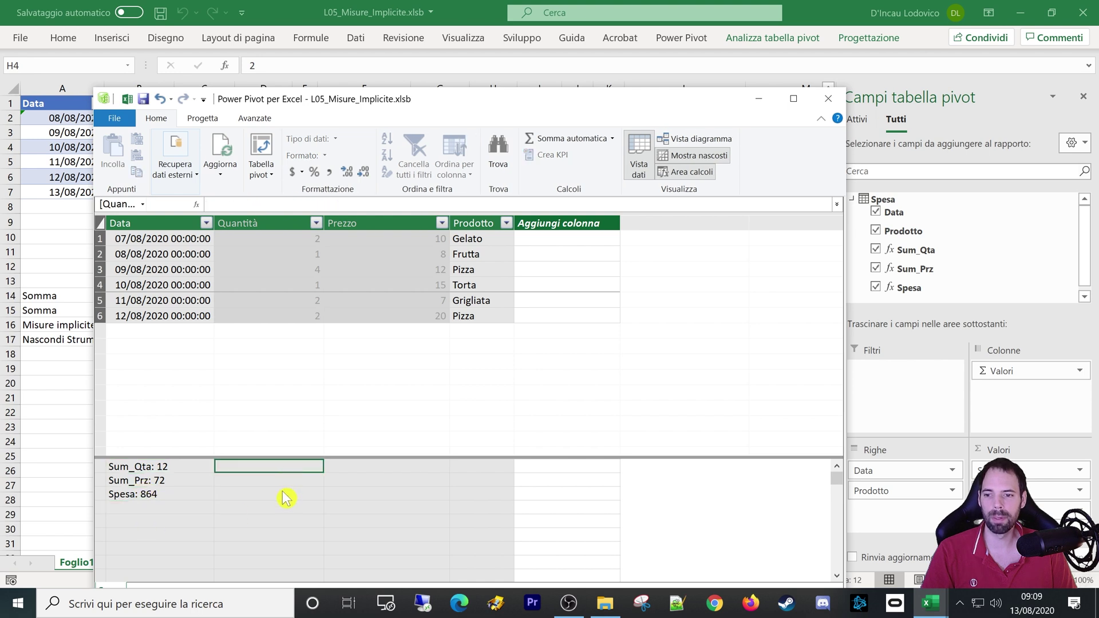
pyautogui.click(282, 521)
pyautogui.click(357, 471)
pyautogui.click(357, 496)
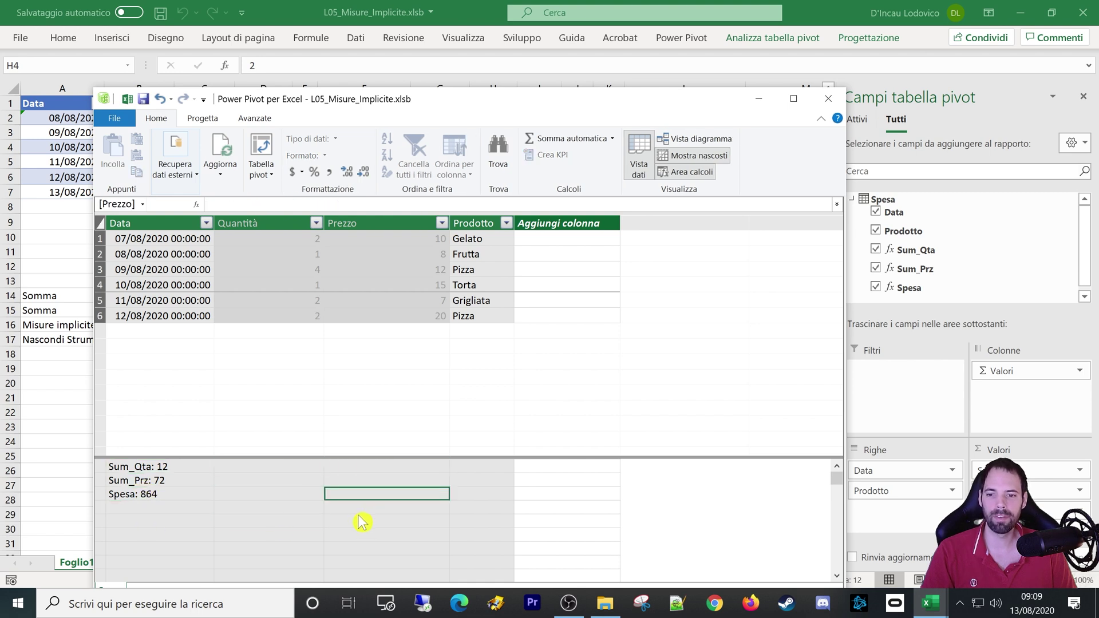
pyautogui.click(363, 521)
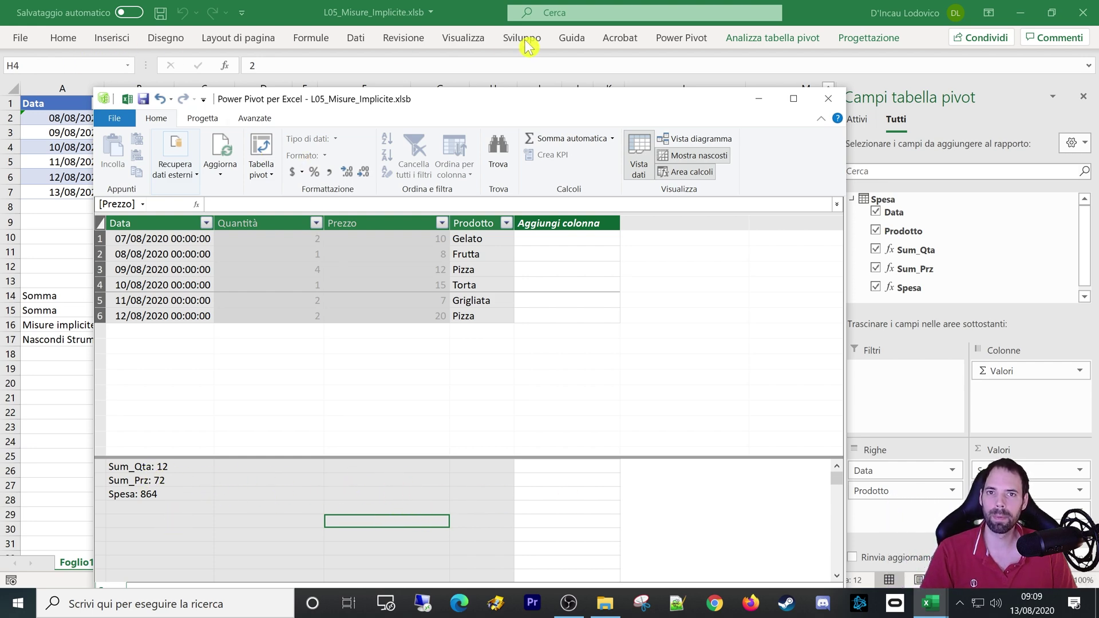
pyautogui.click(630, 52)
pyautogui.click(681, 37)
pyautogui.click(81, 75)
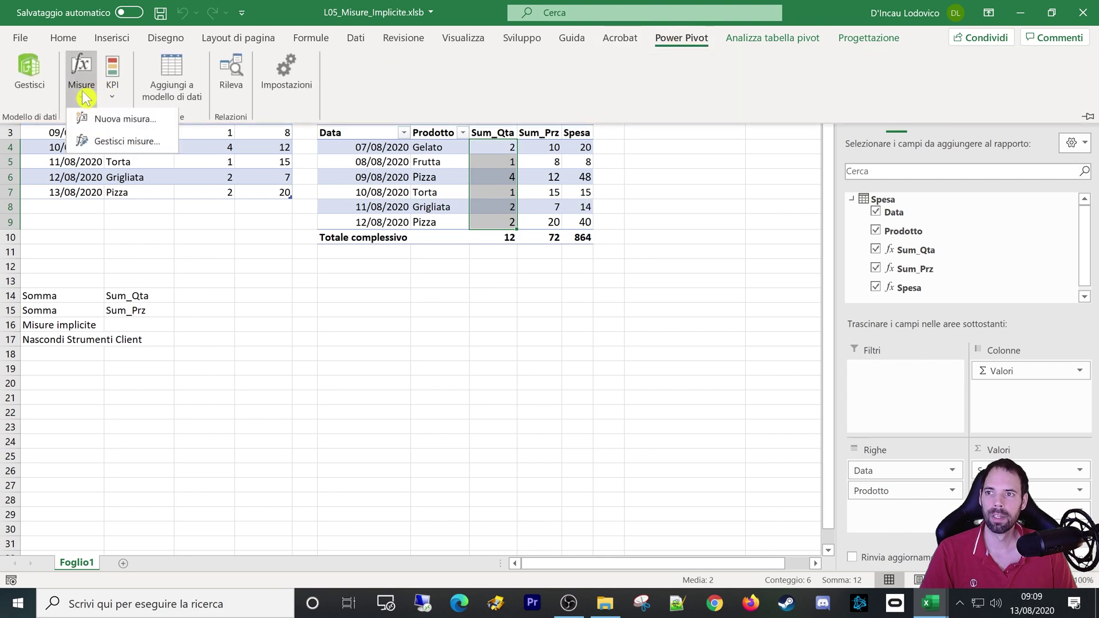
pyautogui.click(106, 142)
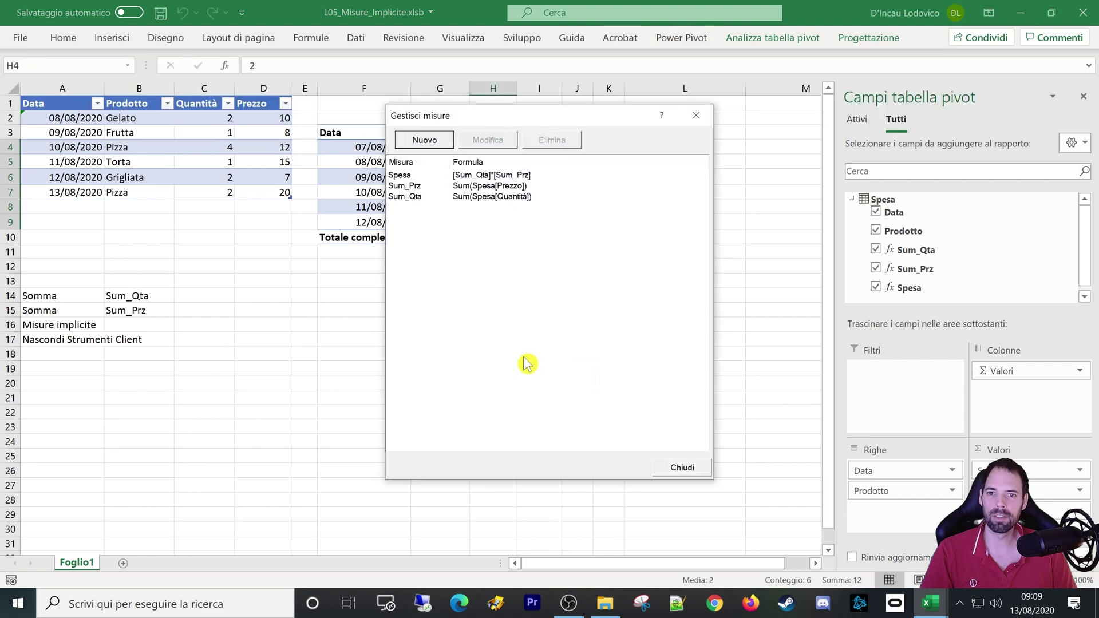
pyautogui.click(422, 164)
pyautogui.click(421, 164)
pyautogui.click(419, 162)
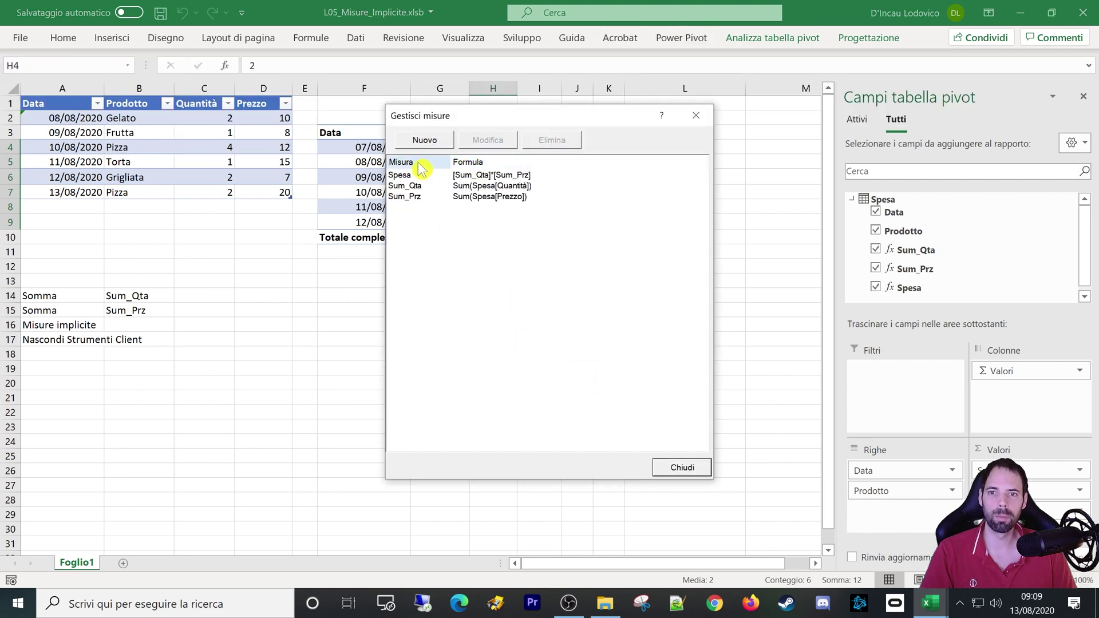
pyautogui.click(422, 164)
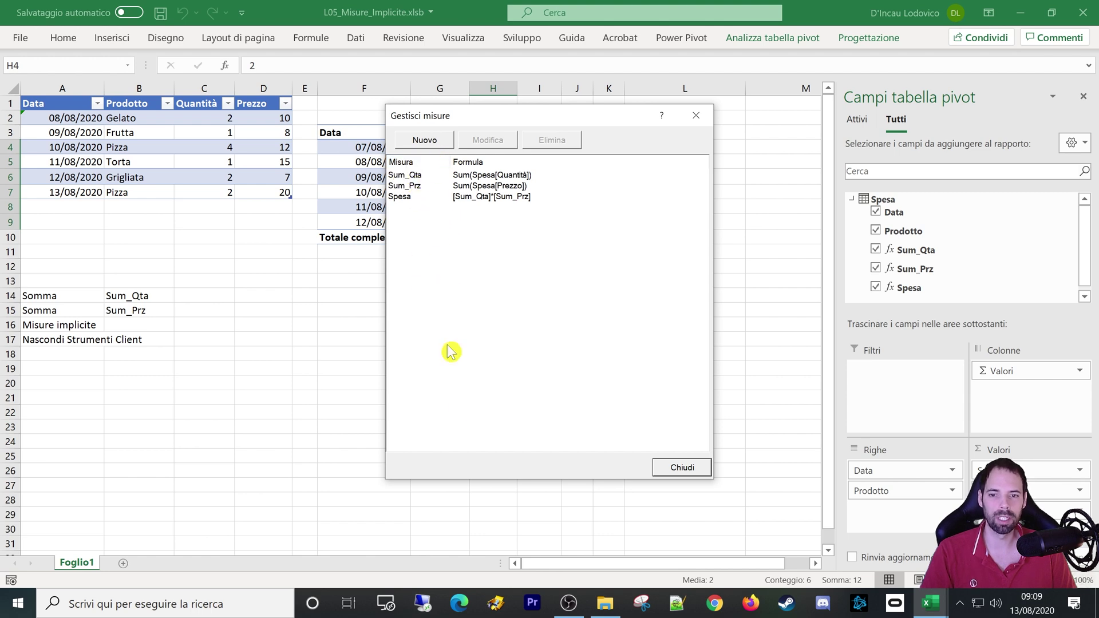
pyautogui.click(422, 162)
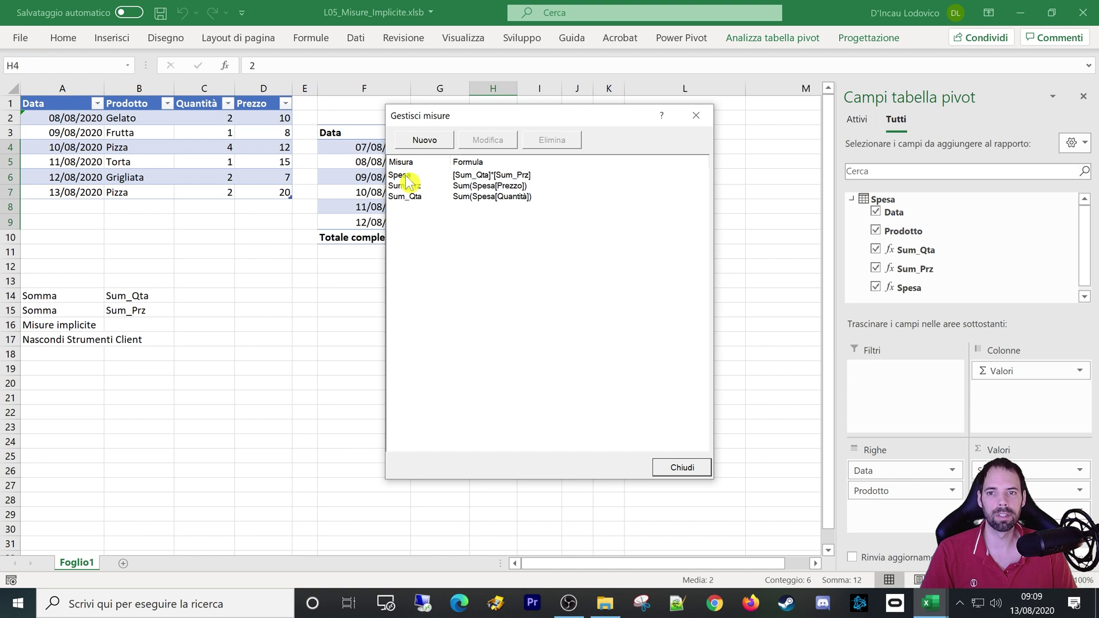
pyautogui.click(682, 468)
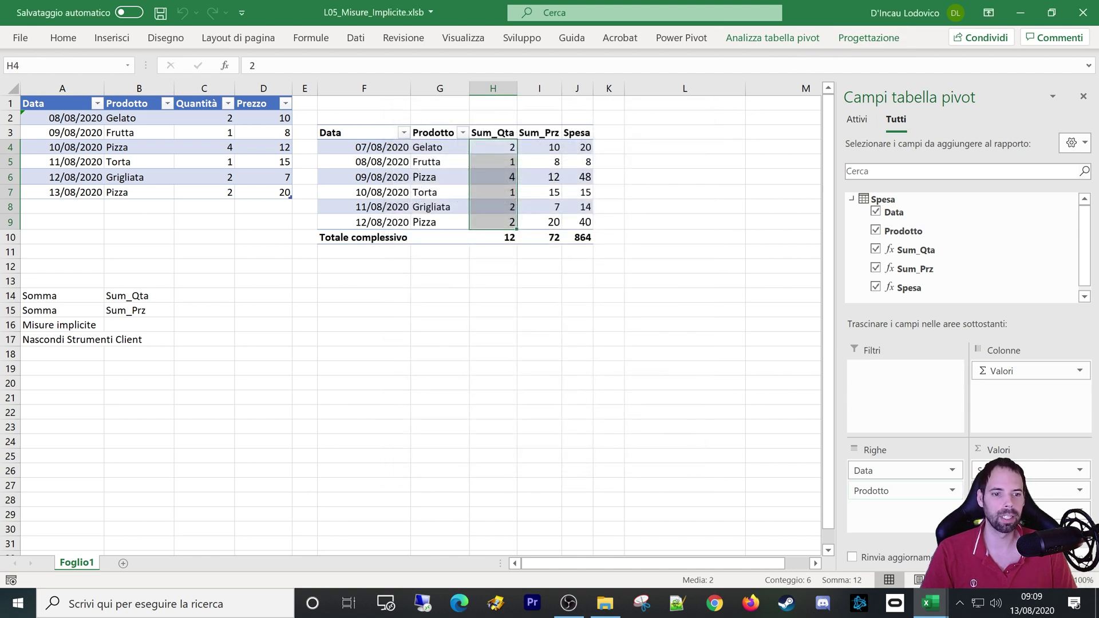
pyautogui.click(930, 603)
pyautogui.click(1048, 490)
# - Inspect the Sum_Prz formula Sum(Spesa[Prezzo]) in the calculation area without changing it
pyautogui.click(137, 467)
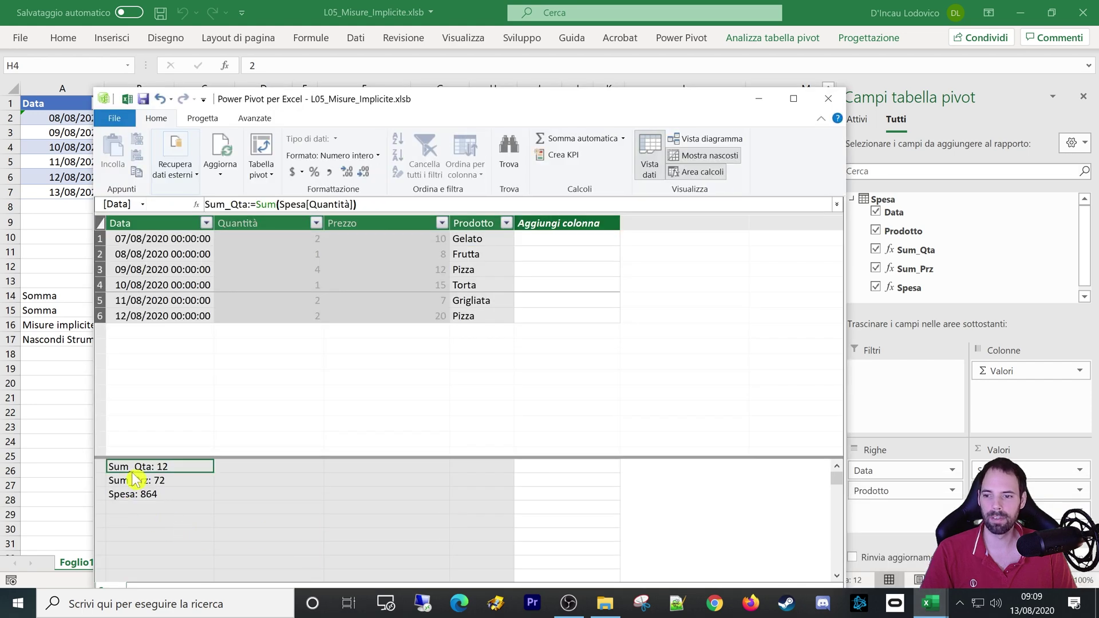
pyautogui.click(147, 518)
pyautogui.click(200, 494)
pyautogui.click(251, 483)
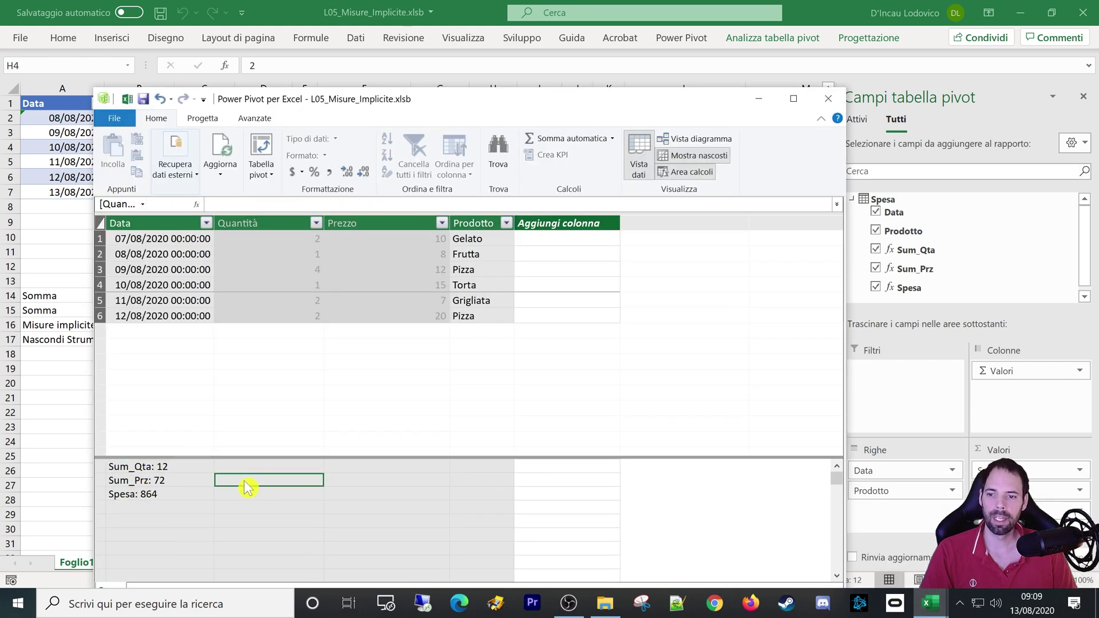
pyautogui.click(189, 482)
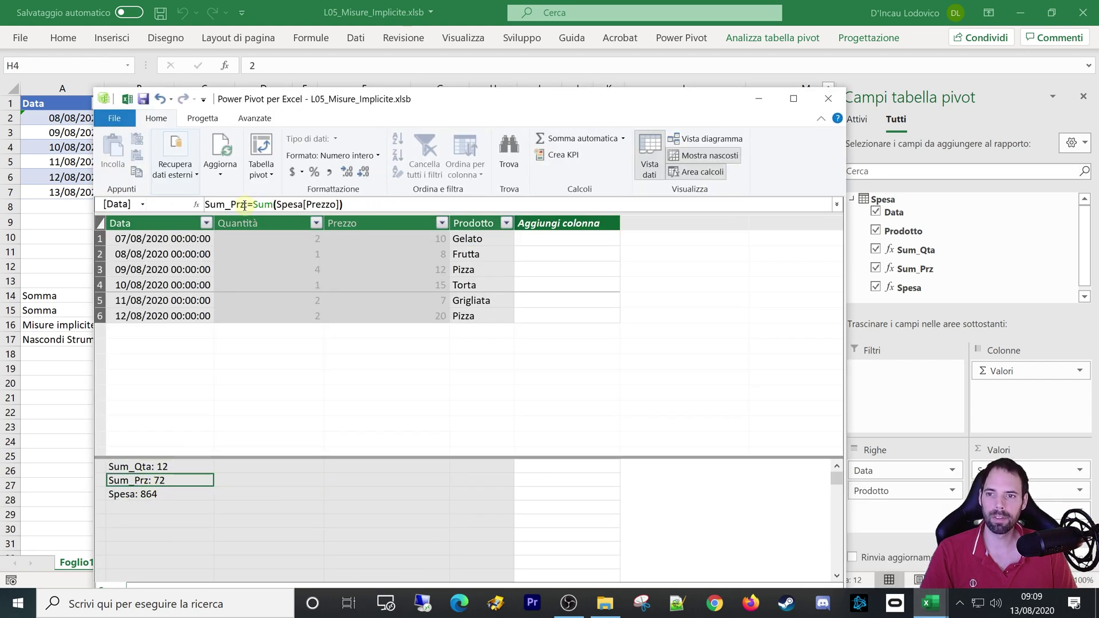
pyautogui.moveTo(245, 205); pyautogui.dragTo(202, 204)
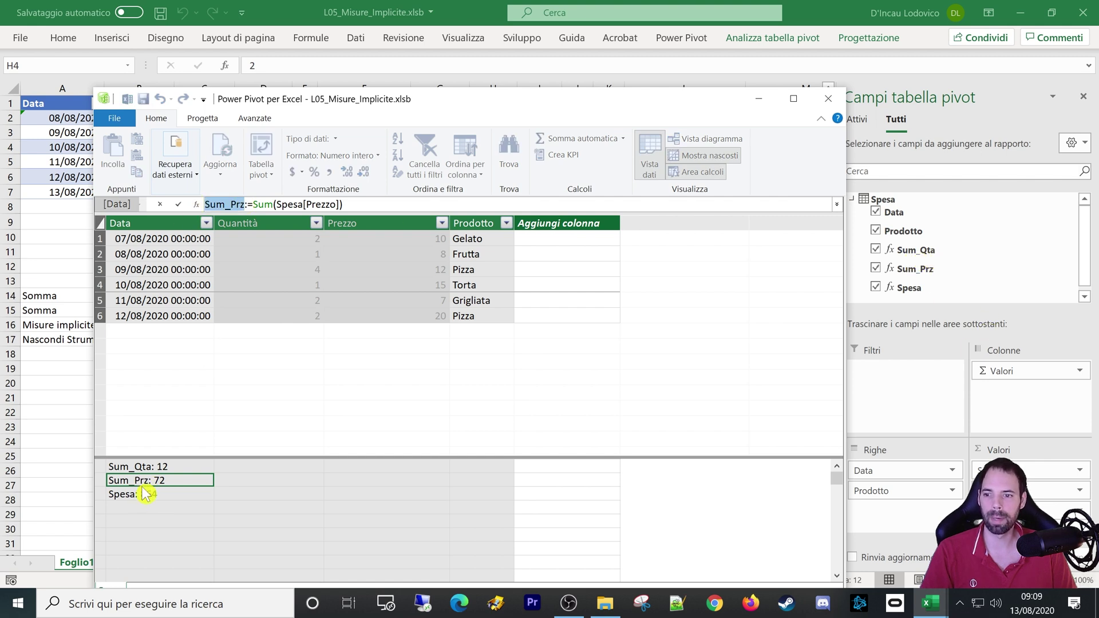
pyautogui.click(247, 205)
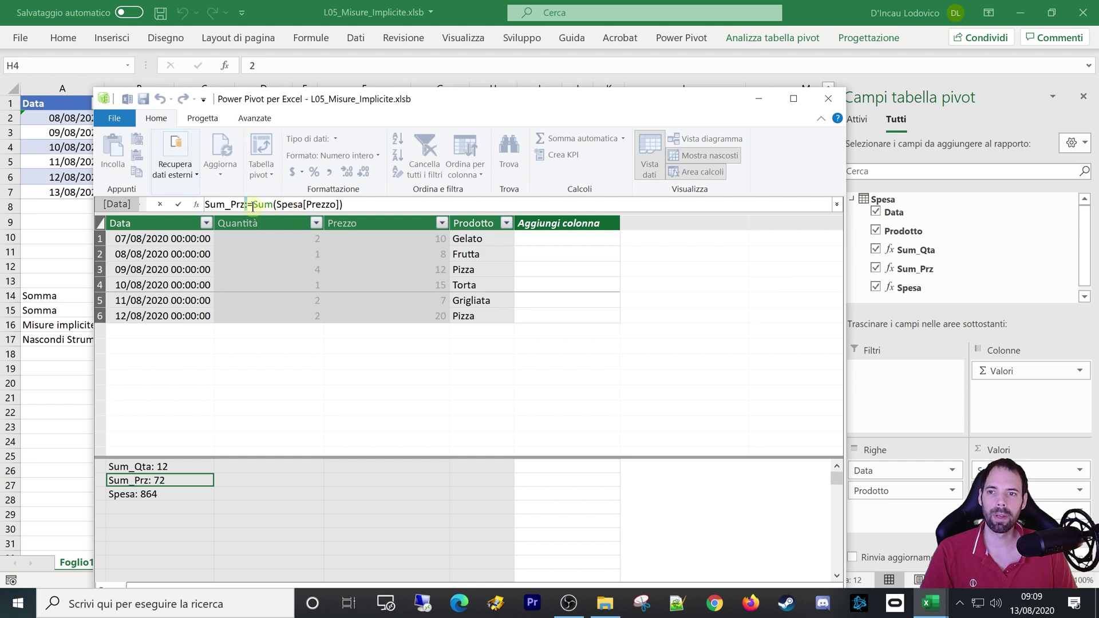
pyautogui.moveTo(280, 201); pyautogui.dragTo(352, 207)
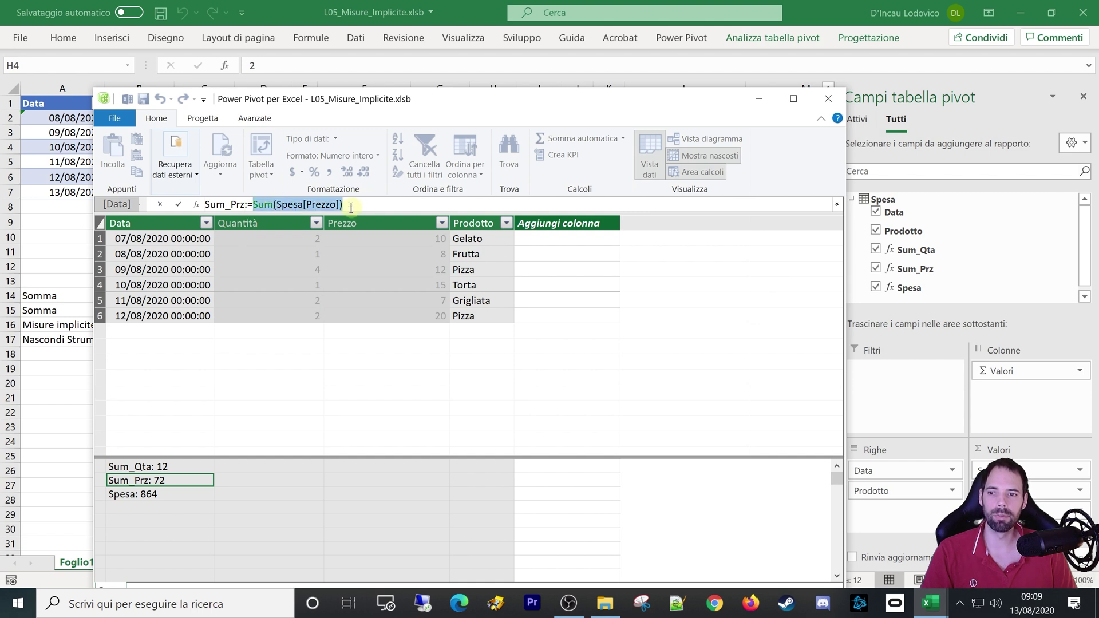
pyautogui.click(160, 483)
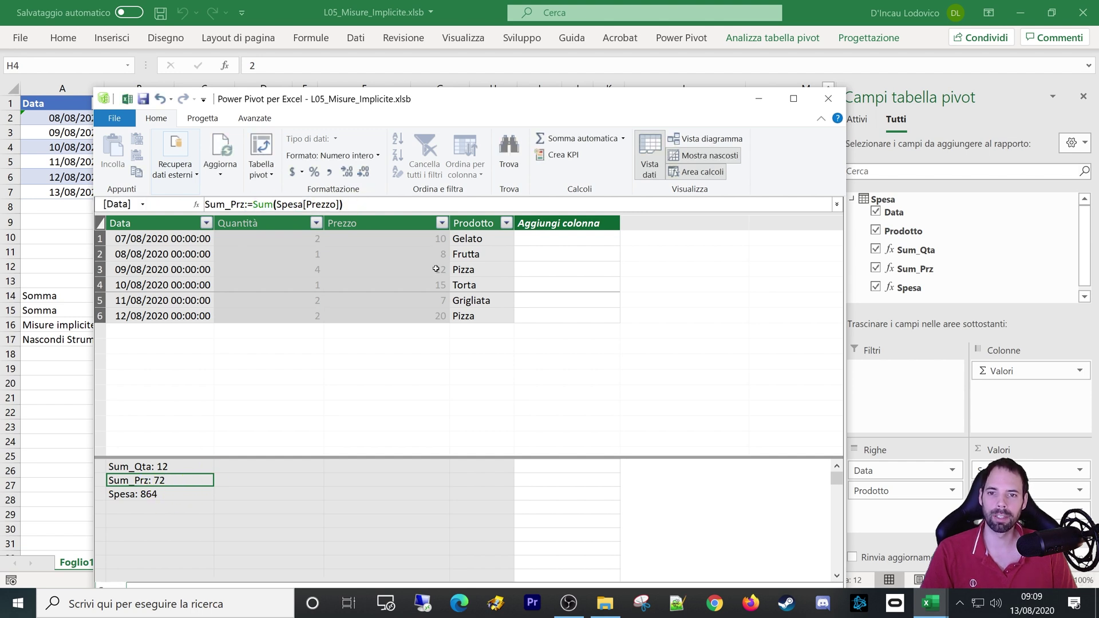
# - Move Prodotto and Data from the pivot rows to Filters, leaving only totals 12, 72 and 864
pyautogui.click(401, 12)
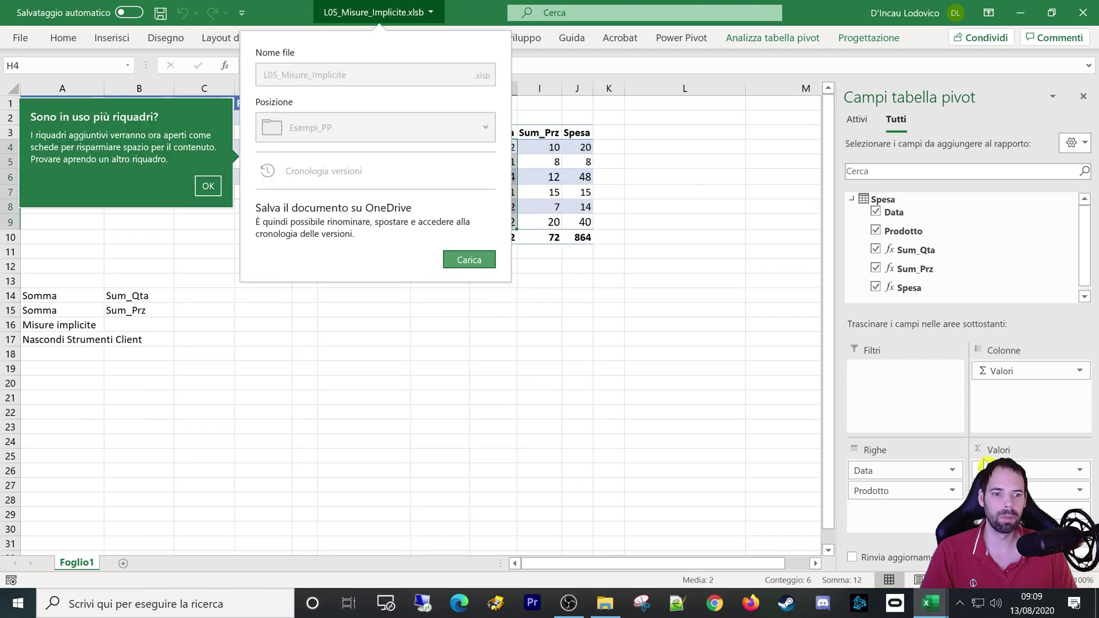
pyautogui.click(859, 512)
pyautogui.moveTo(871, 491); pyautogui.dragTo(888, 401)
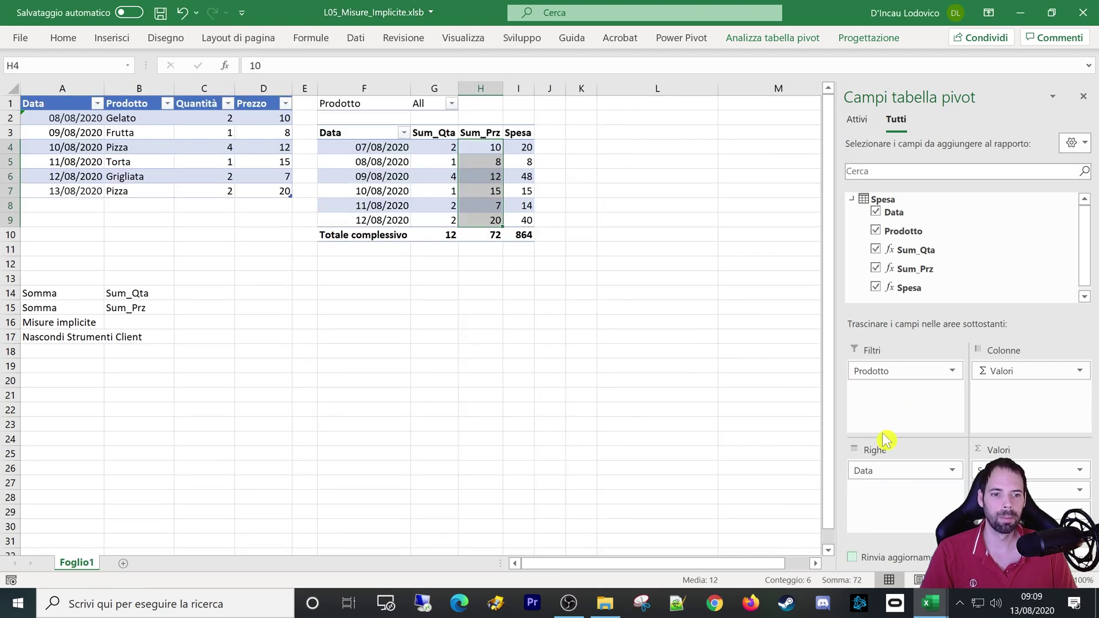
pyautogui.moveTo(870, 470)
pyautogui.mouseDown()
pyautogui.moveTo(886, 476)
pyautogui.moveTo(904, 395)
pyautogui.mouseUp()
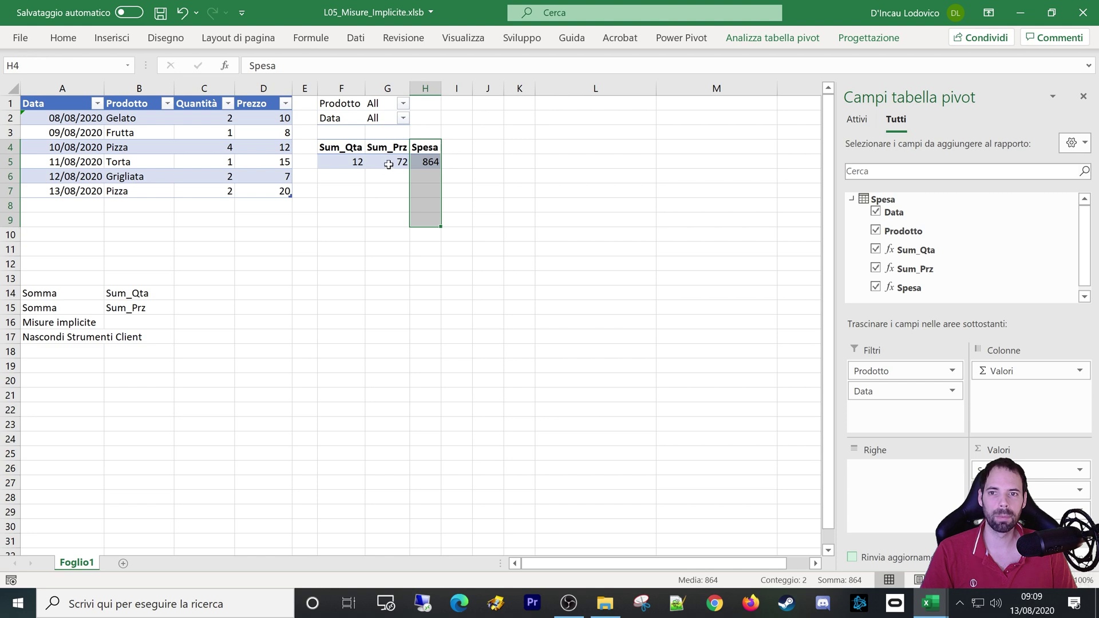
pyautogui.click(352, 162)
pyautogui.click(389, 165)
pyautogui.click(426, 162)
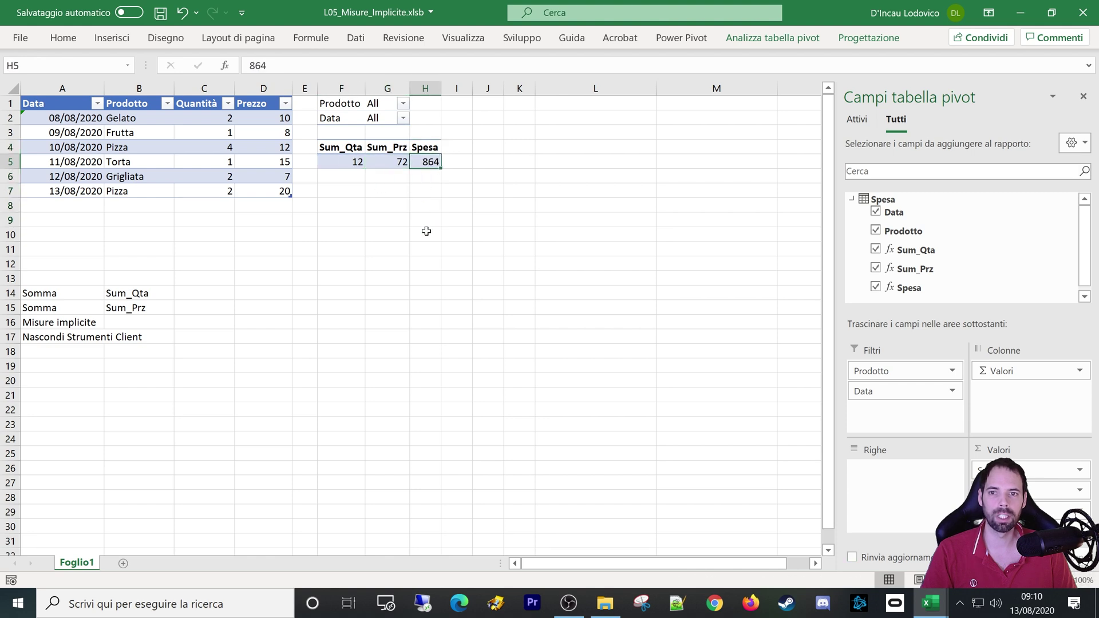
# - Switch the Power Pivot model window to Diagram view
pyautogui.moveTo(927, 604)
pyautogui.click(904, 532)
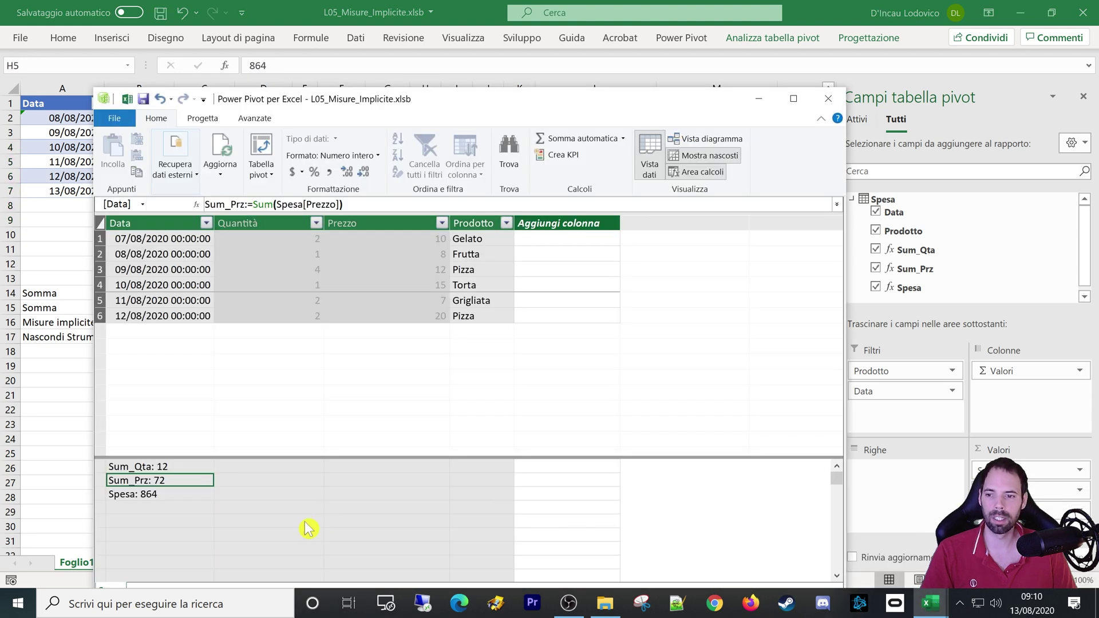
pyautogui.press('Up')
pyautogui.press('Up')
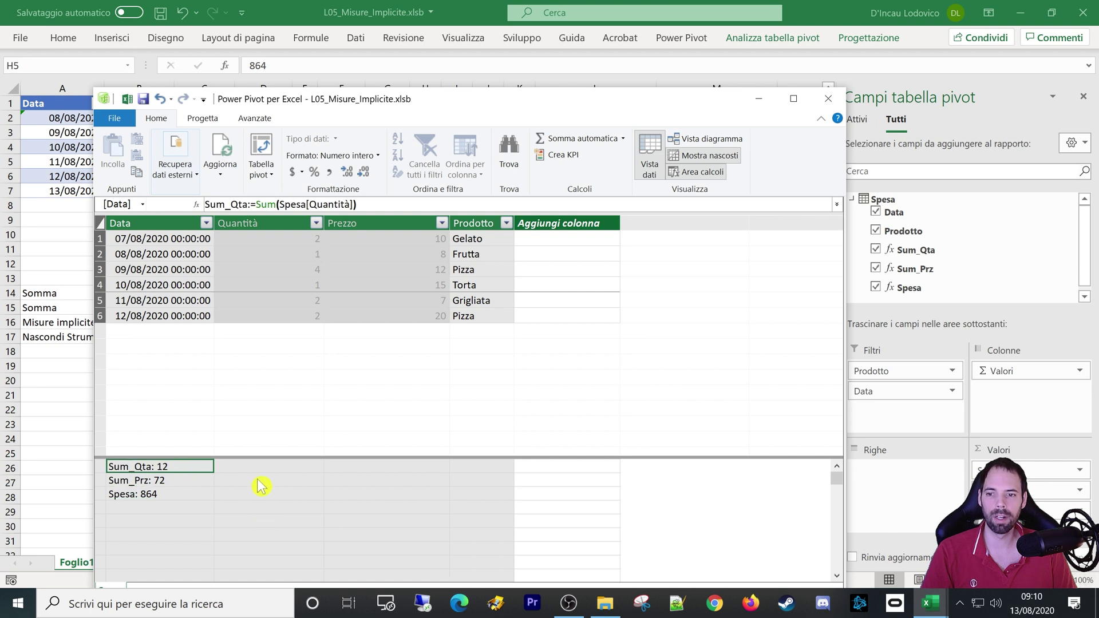
pyautogui.click(262, 483)
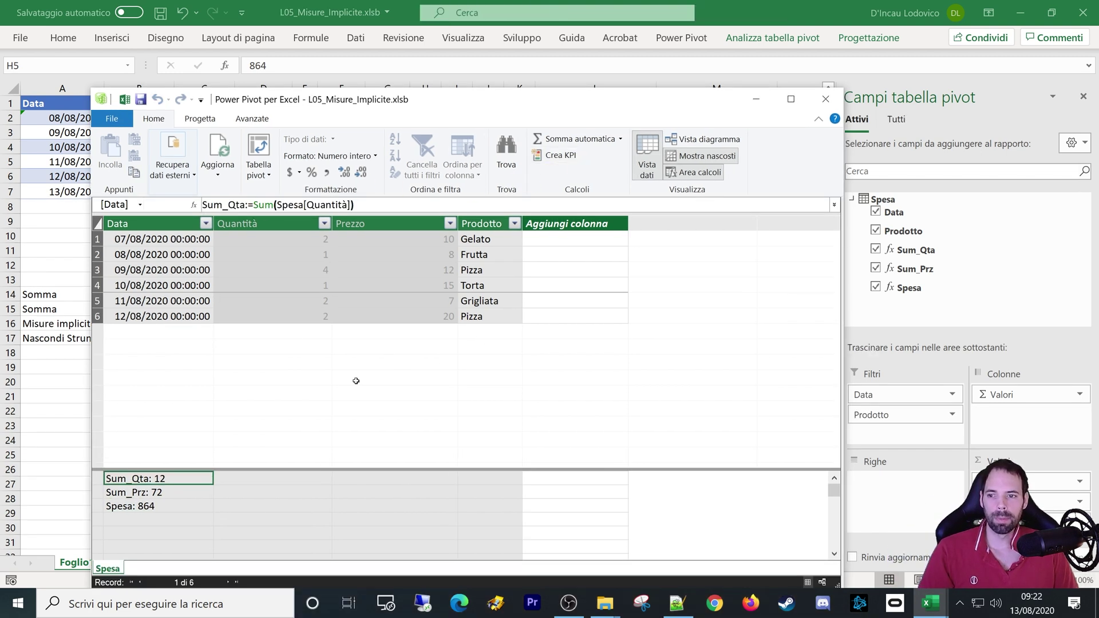
pyautogui.click(687, 139)
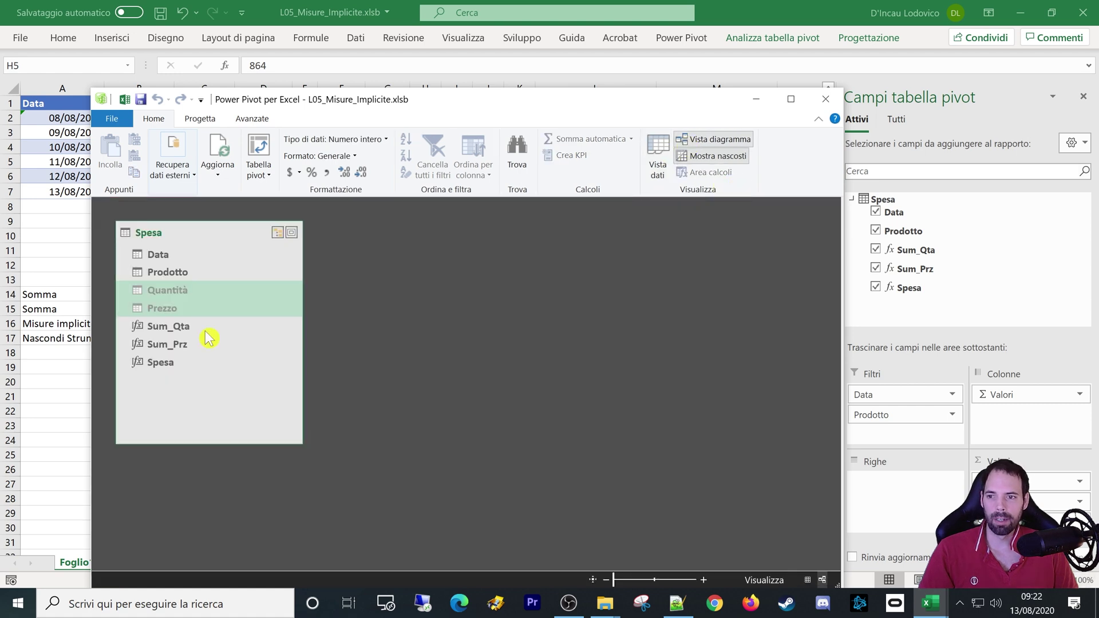
# - Toggle the Show Implicit Measures option on the Advanced tab of Power Pivot
pyautogui.moveTo(186, 231); pyautogui.dragTo(195, 231)
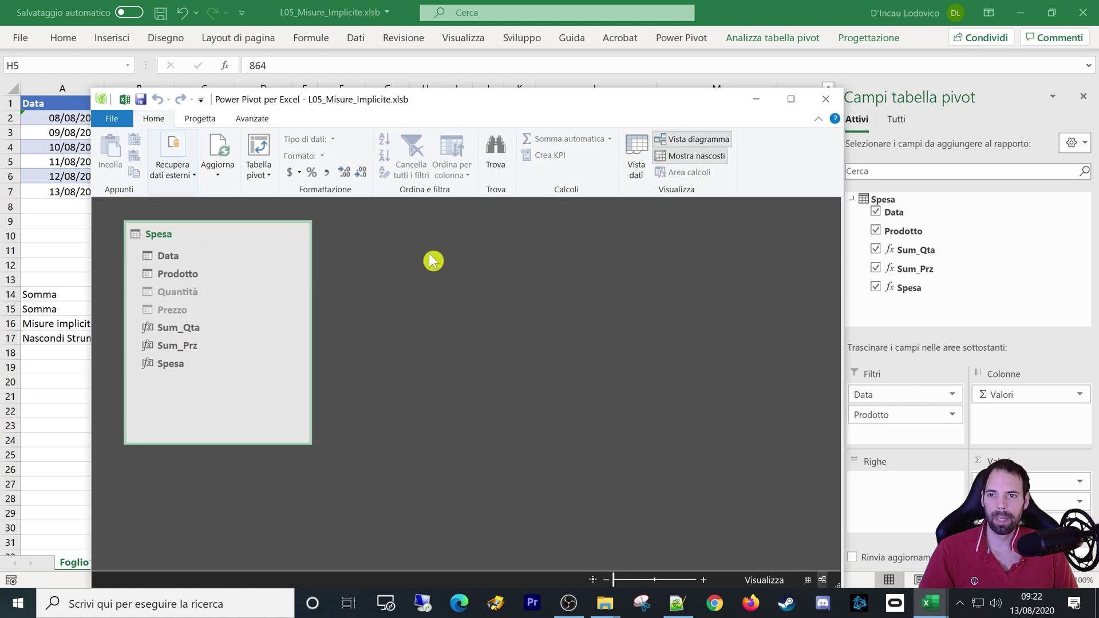
pyautogui.click(260, 120)
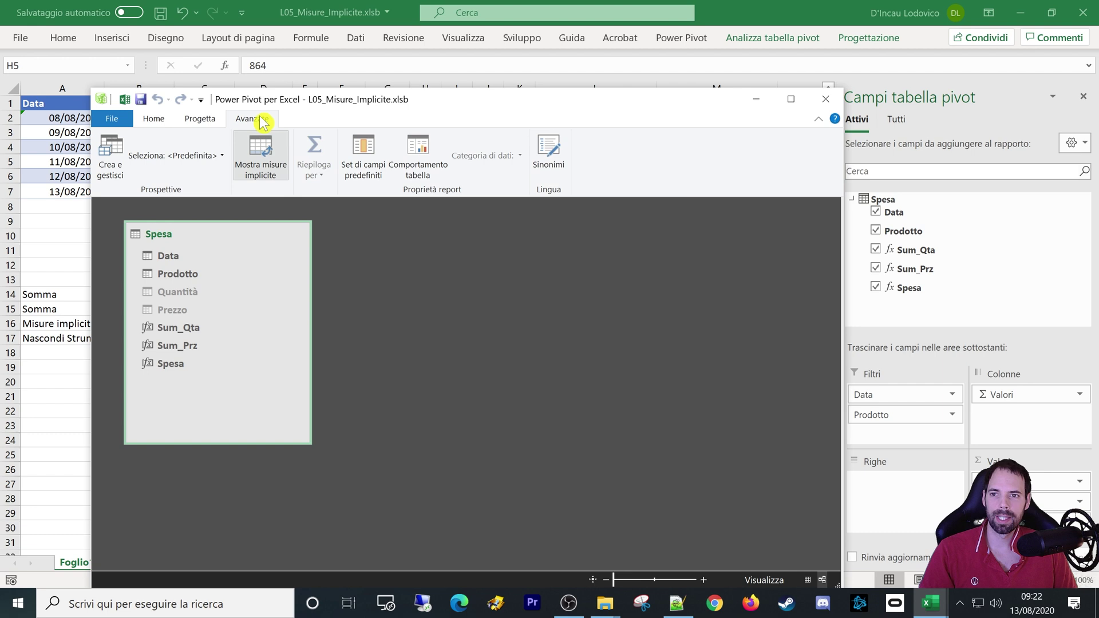
pyautogui.click(271, 179)
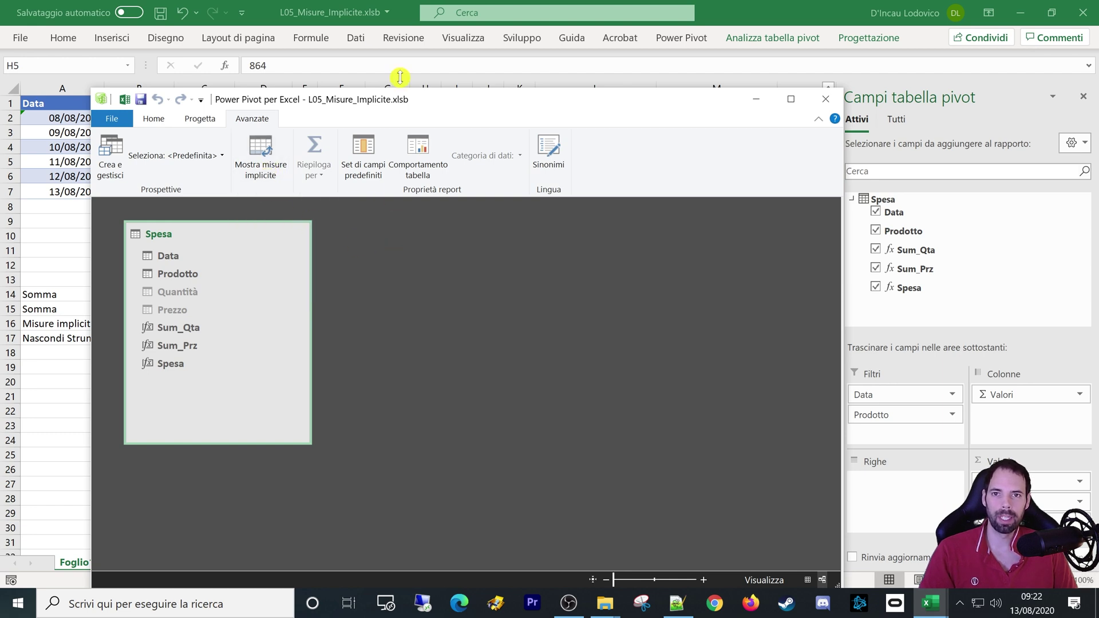
# - Unhide the Quantità column from client tools so the pivot field list offers it
pyautogui.click(781, 10)
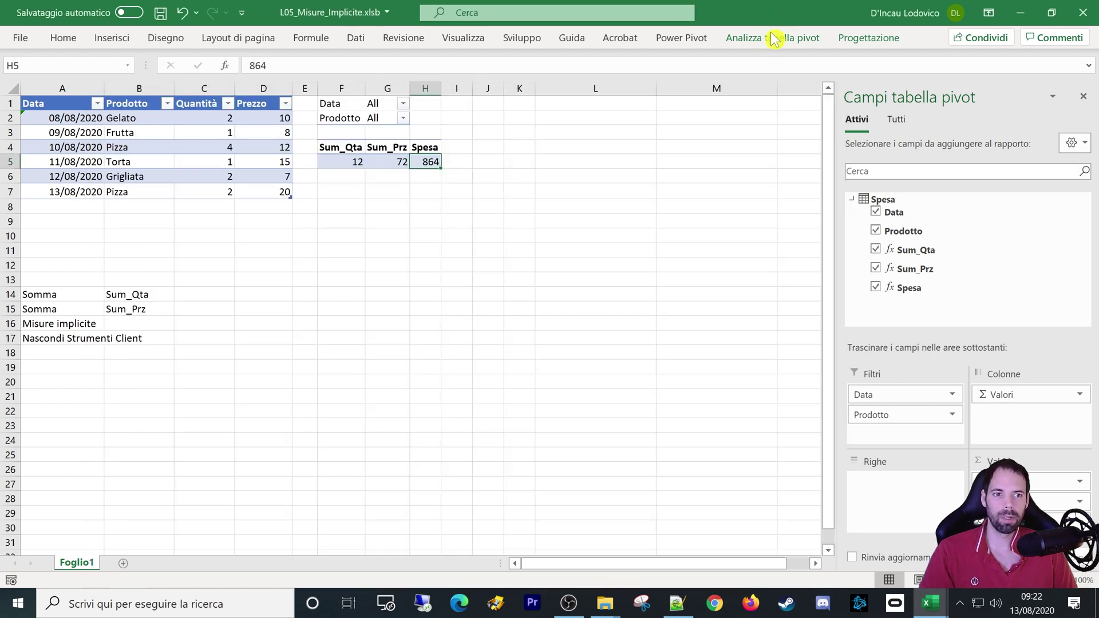
pyautogui.click(682, 38)
pyautogui.click(22, 74)
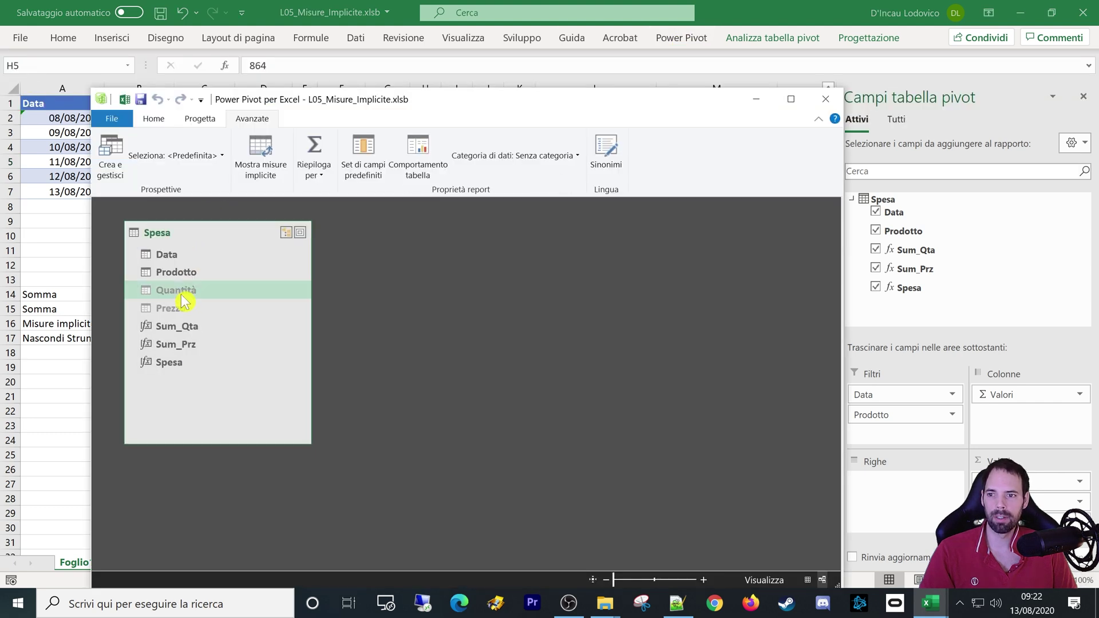
pyautogui.rightClick(178, 285)
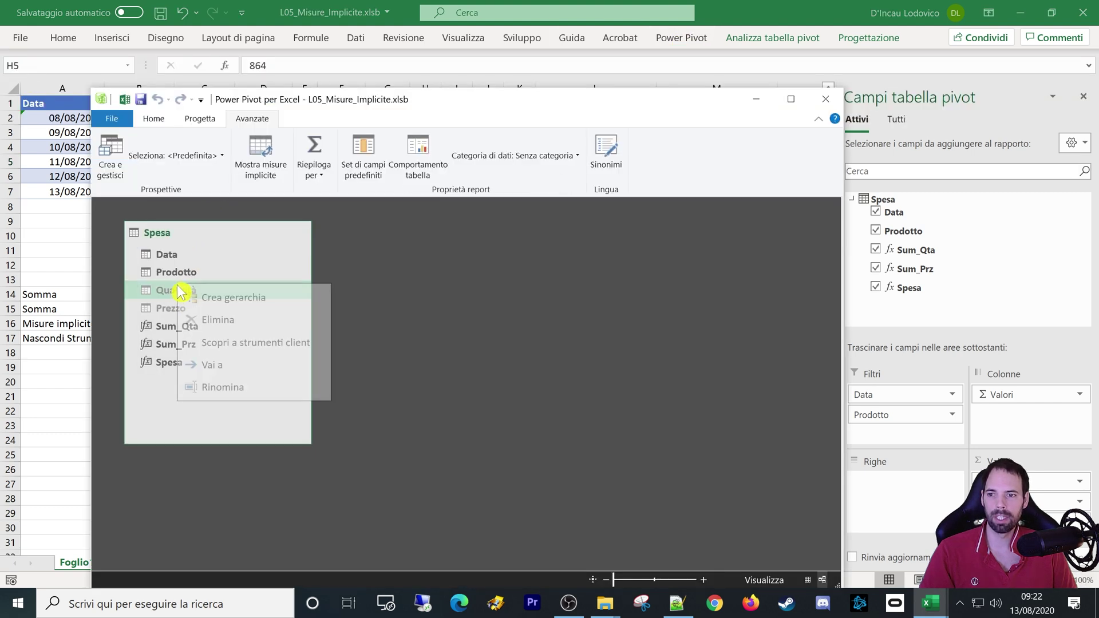
pyautogui.click(229, 343)
pyautogui.click(754, 9)
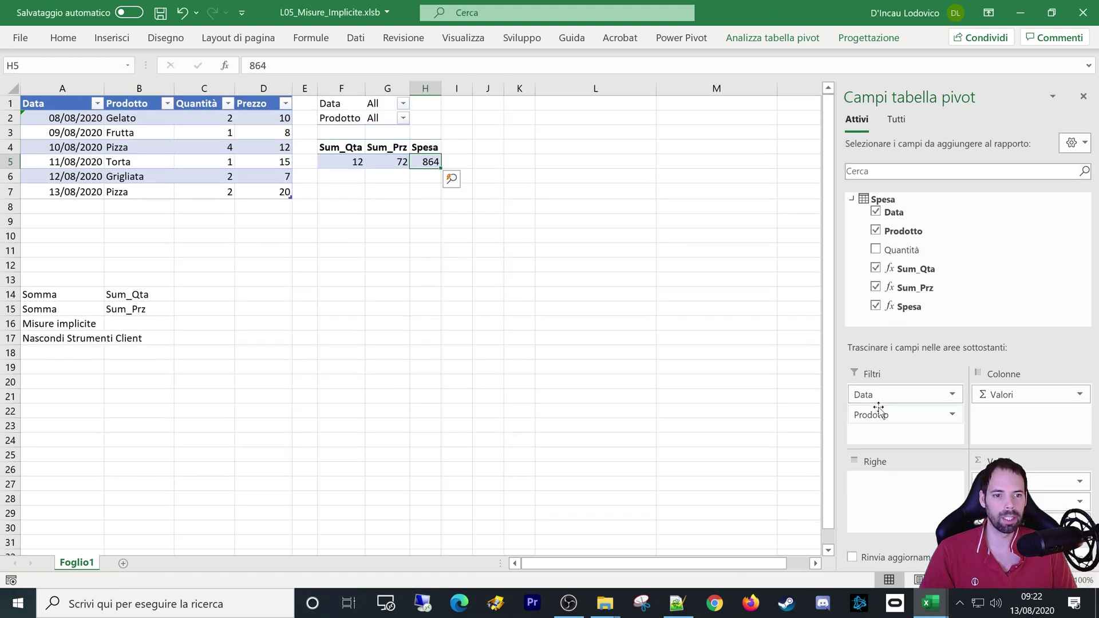
# - Put Prodotto and Data back as pivot rows and resize the field list
pyautogui.moveTo(872, 415); pyautogui.dragTo(876, 515)
pyautogui.moveTo(871, 394); pyautogui.dragTo(879, 481)
pyautogui.moveTo(768, 12)
pyautogui.mouseDown()
pyautogui.moveTo(519, 111)
pyautogui.moveTo(536, 1)
pyautogui.mouseUp()
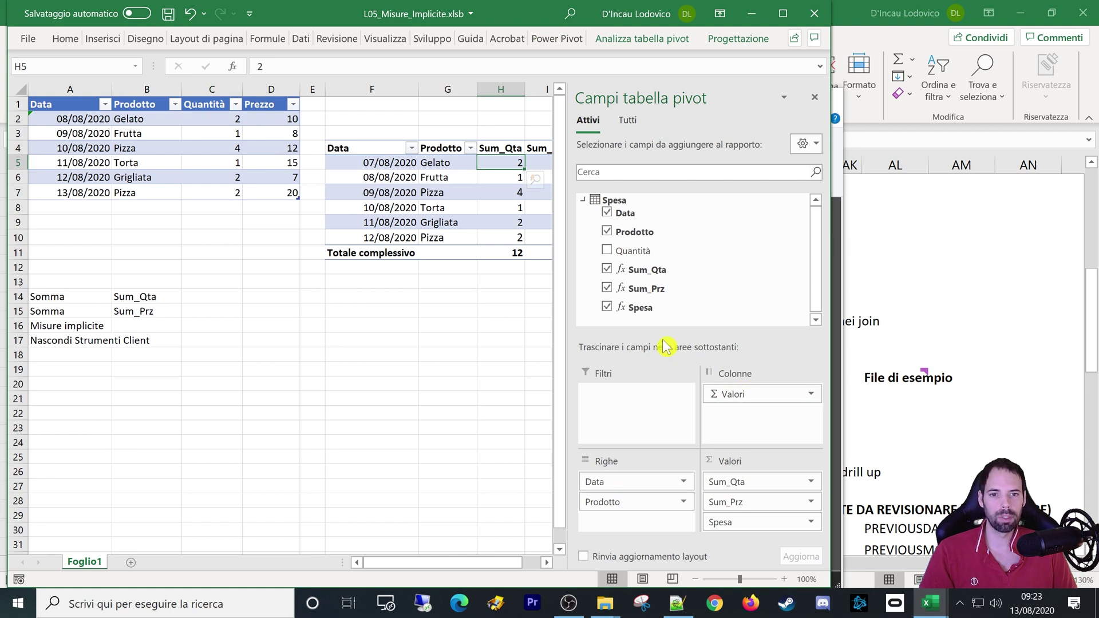
pyautogui.moveTo(662, 336)
pyautogui.mouseDown()
pyautogui.moveTo(660, 282)
pyautogui.moveTo(653, 294)
pyautogui.moveTo(633, 240)
pyautogui.mouseUp()
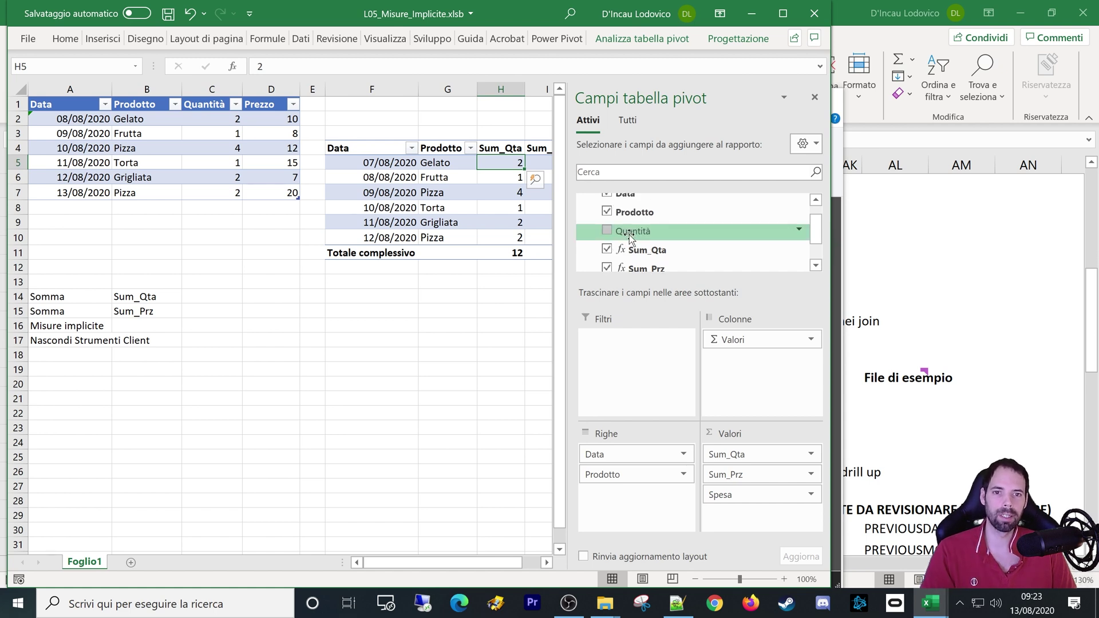
# - Add Quantità to Values, switch its summary to Media (average), then remove it
pyautogui.moveTo(630, 232); pyautogui.dragTo(719, 518)
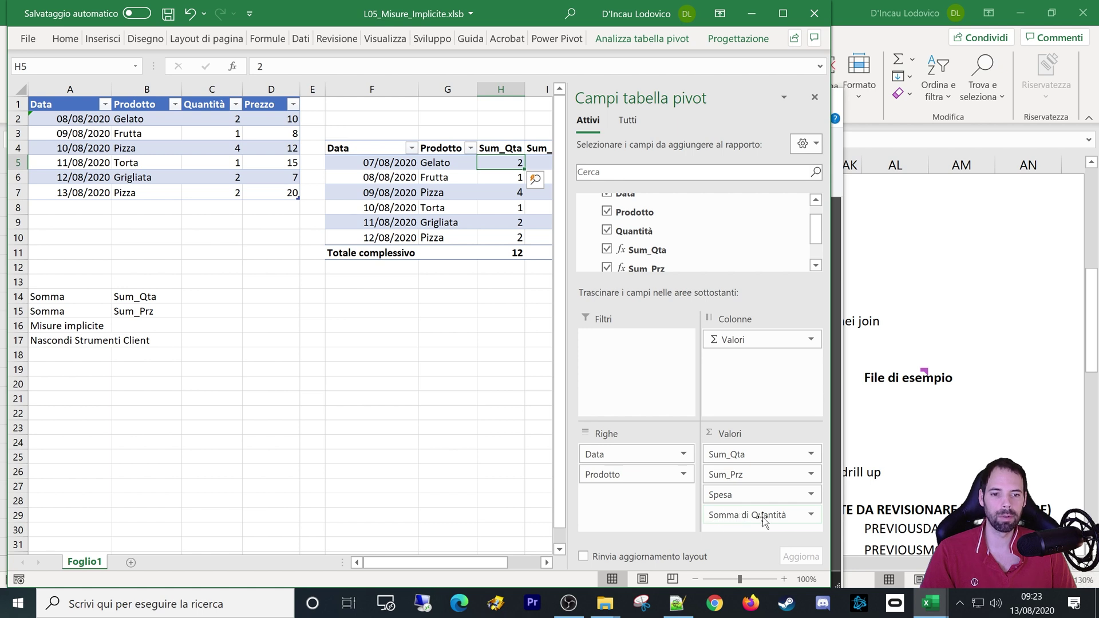
pyautogui.click(763, 519)
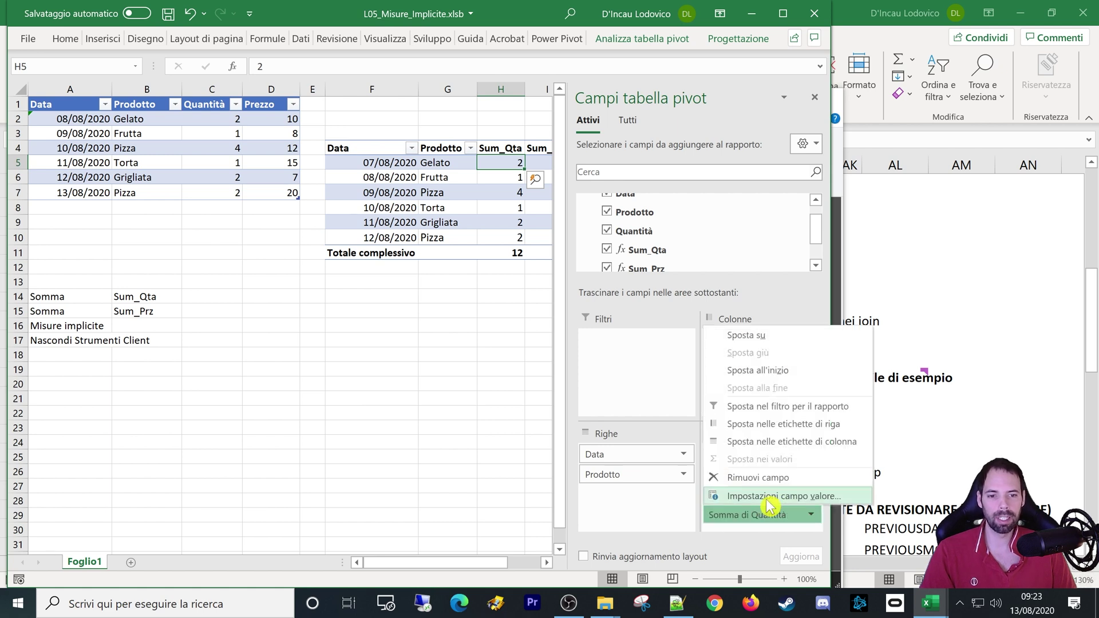
pyautogui.click(765, 498)
pyautogui.click(662, 350)
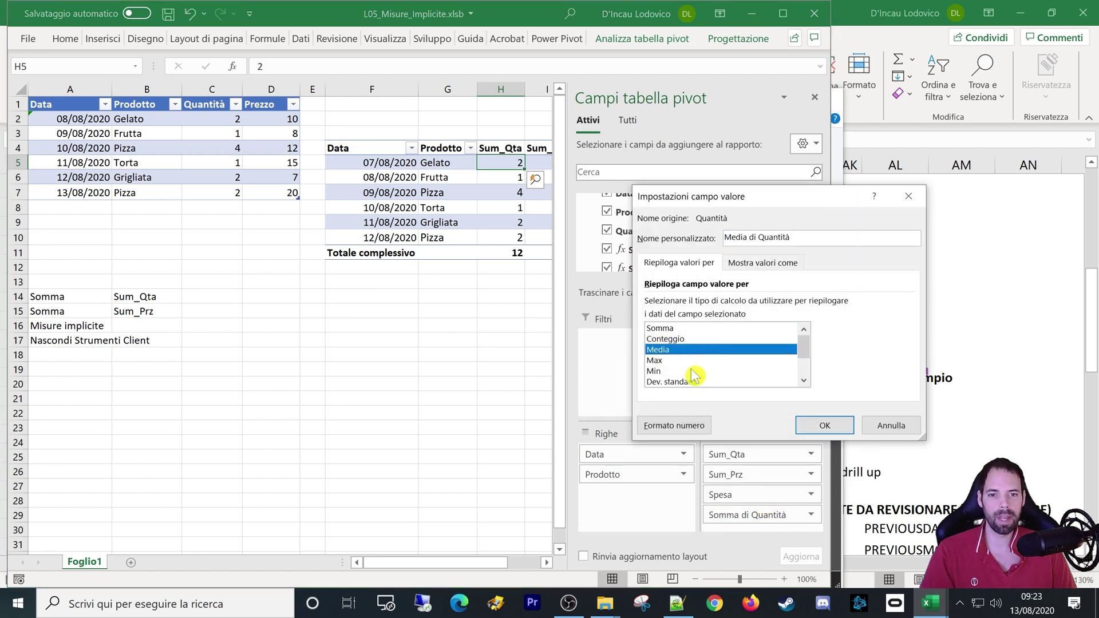
pyautogui.click(809, 427)
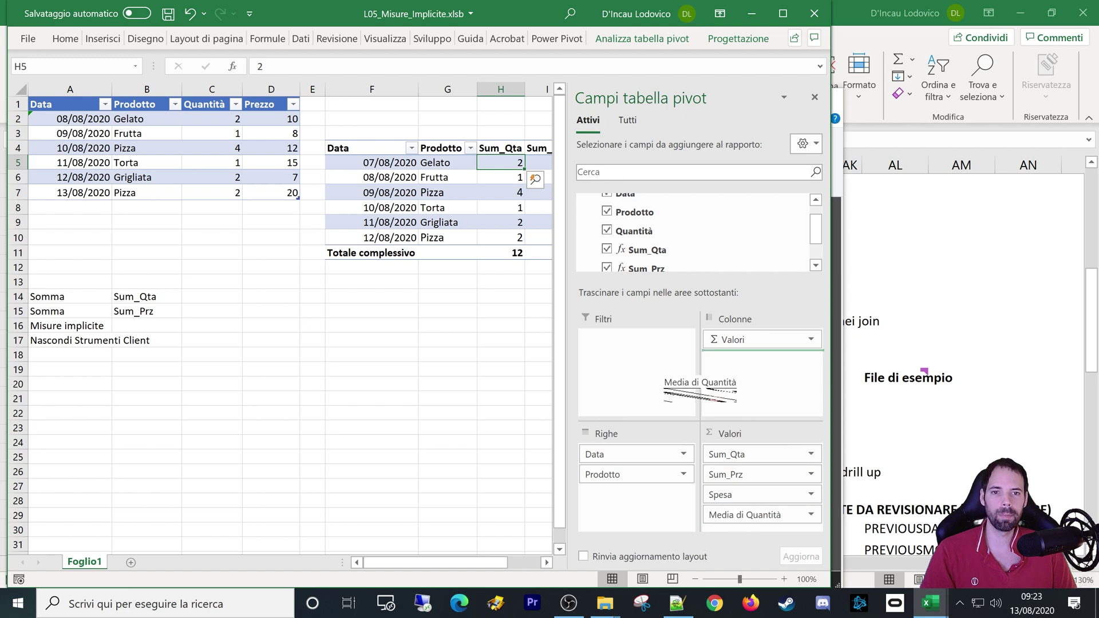
pyautogui.moveTo(747, 515); pyautogui.dragTo(679, 275)
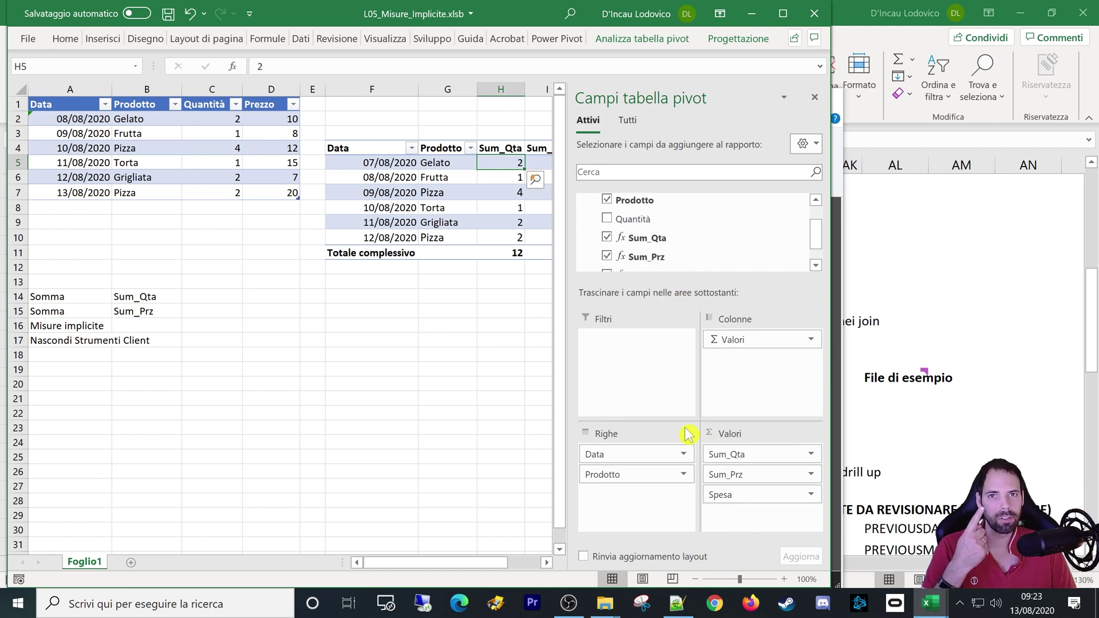
pyautogui.doubleClick(309, 21)
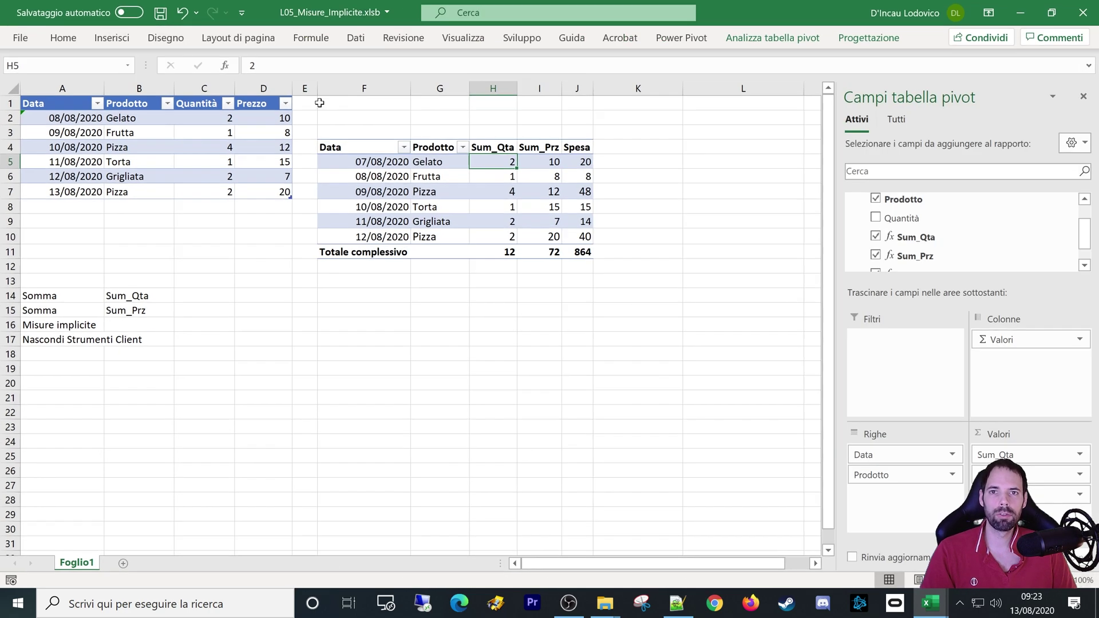
# - Show implicit measures in the Power Pivot diagram and select Somma di Quantità and Media di Quantità in Spesa
pyautogui.click(679, 39)
pyautogui.click(29, 72)
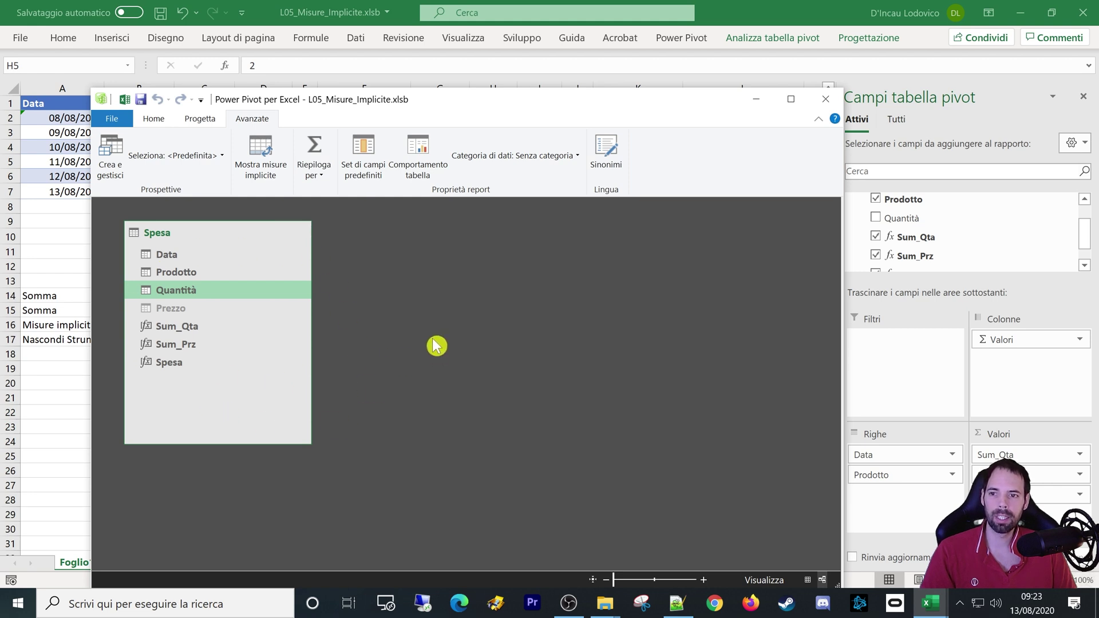
pyautogui.click(258, 170)
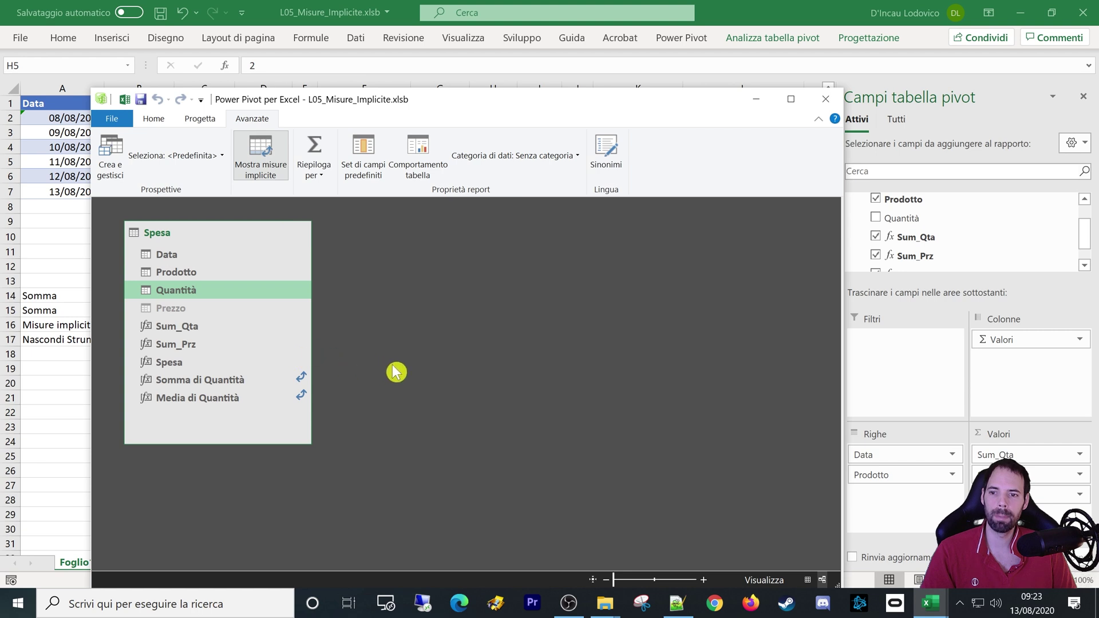
pyautogui.click(192, 380)
pyautogui.click(184, 399)
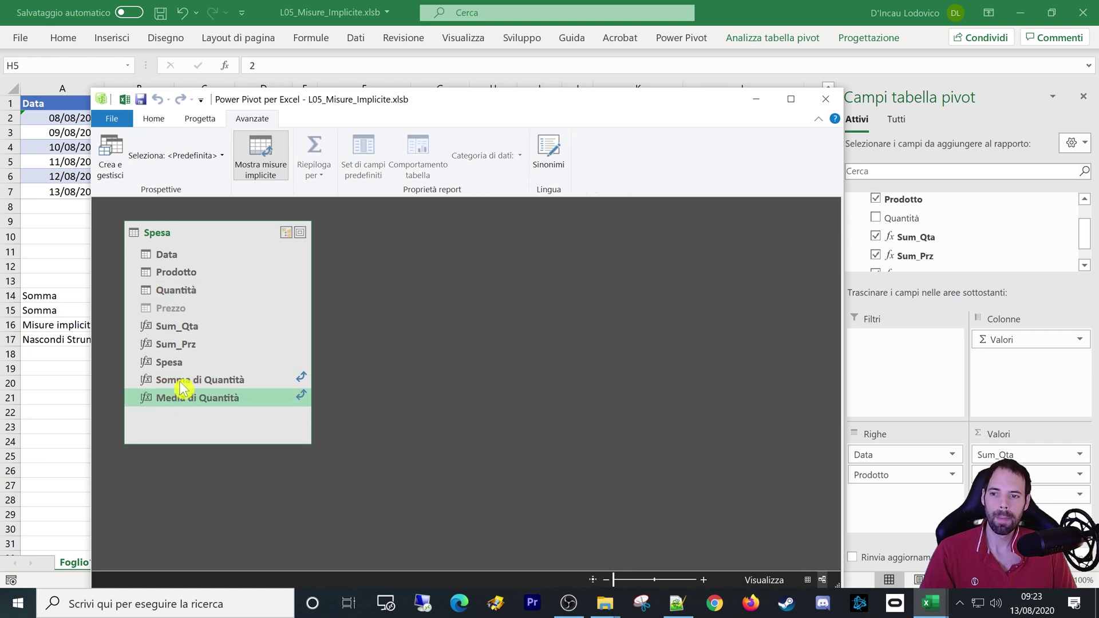
pyautogui.click(193, 383)
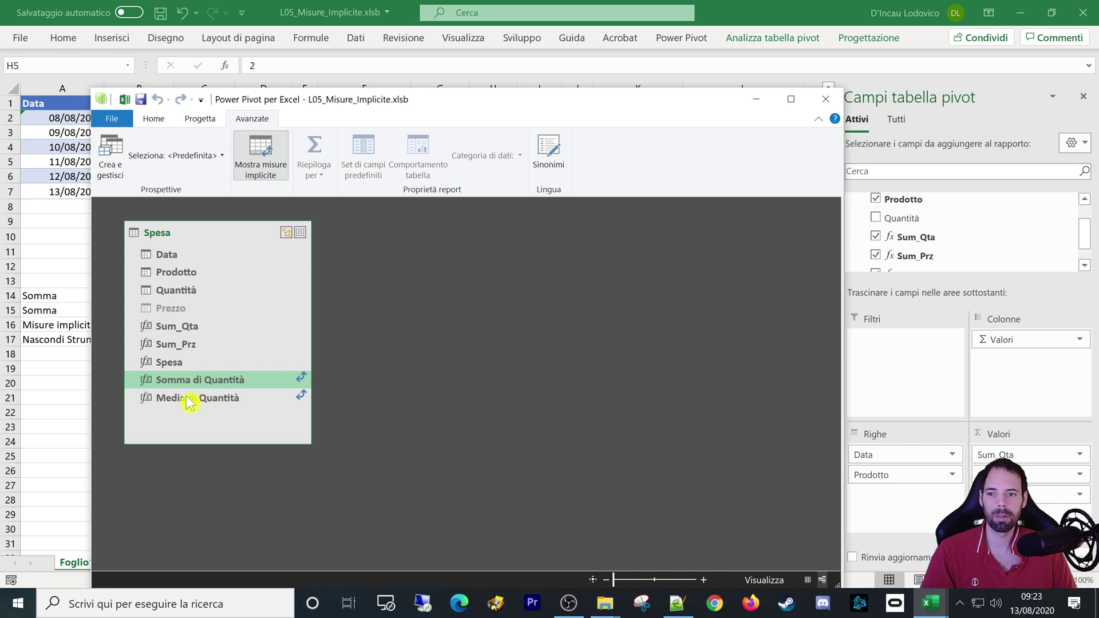
pyautogui.click(189, 401)
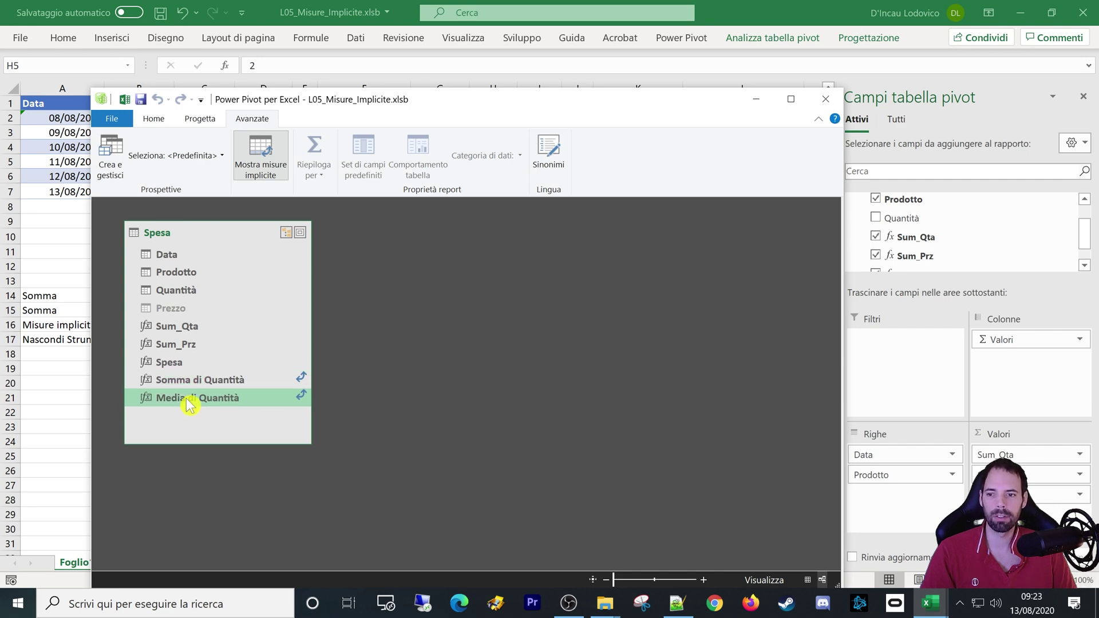
pyautogui.click(152, 118)
# - Switch to Data View, enlarge the measures grid and autofit the Quantità column
pyautogui.doubleClick(530, 103)
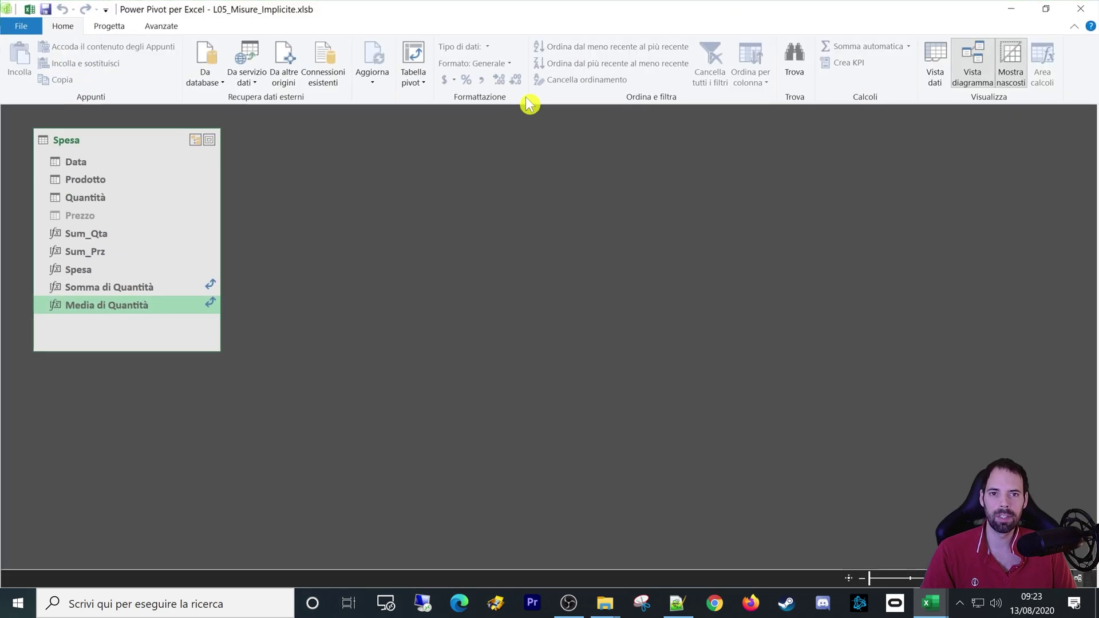
pyautogui.click(887, 71)
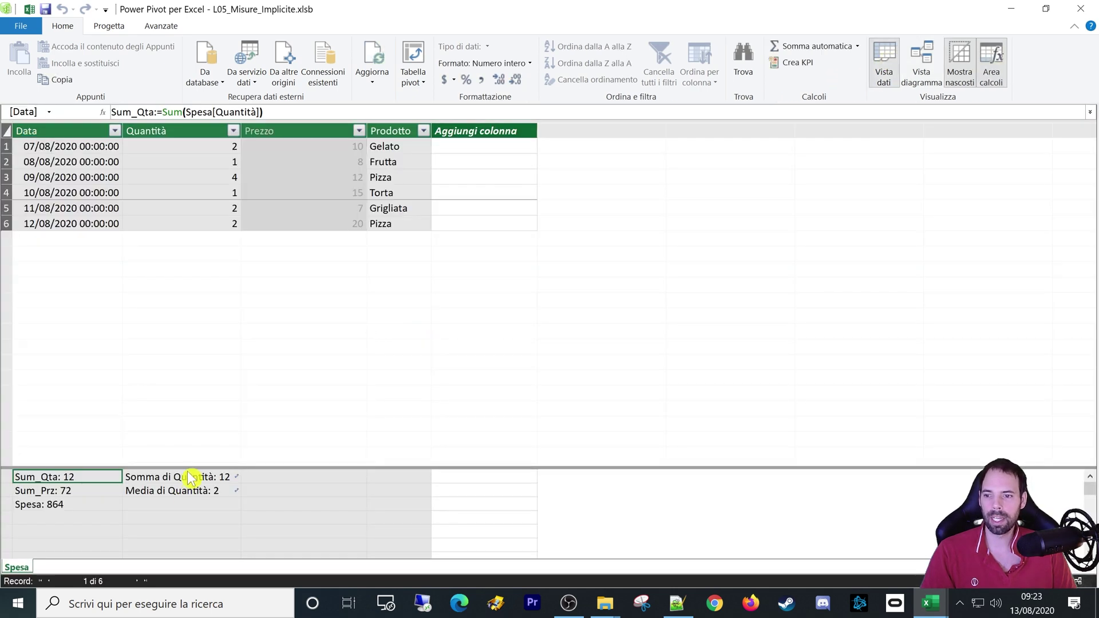
pyautogui.moveTo(189, 467); pyautogui.dragTo(192, 435)
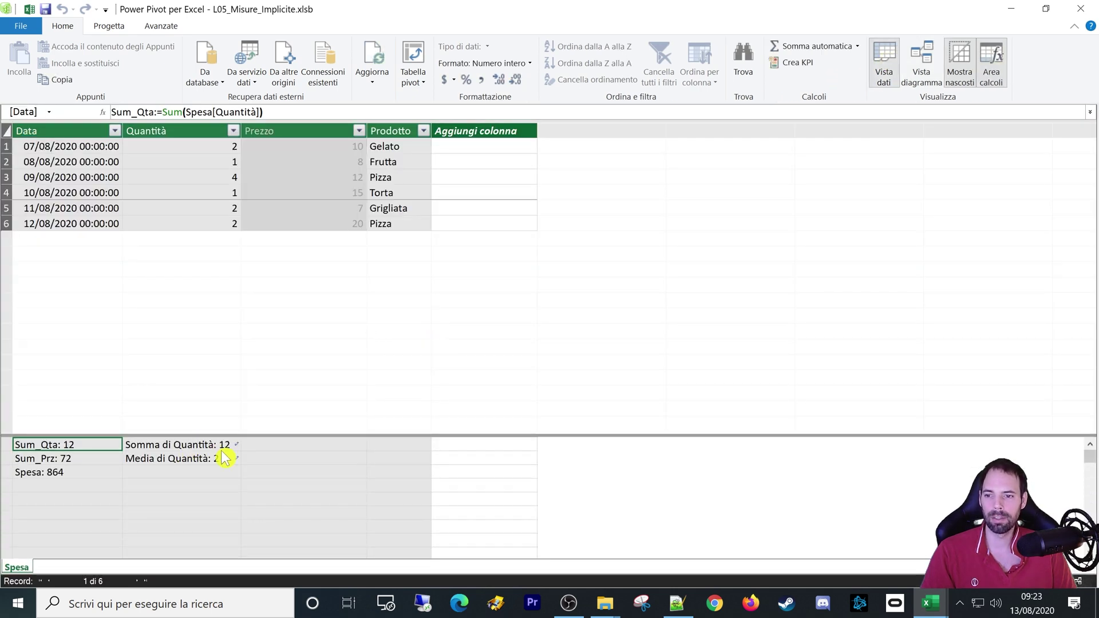
pyautogui.doubleClick(241, 135)
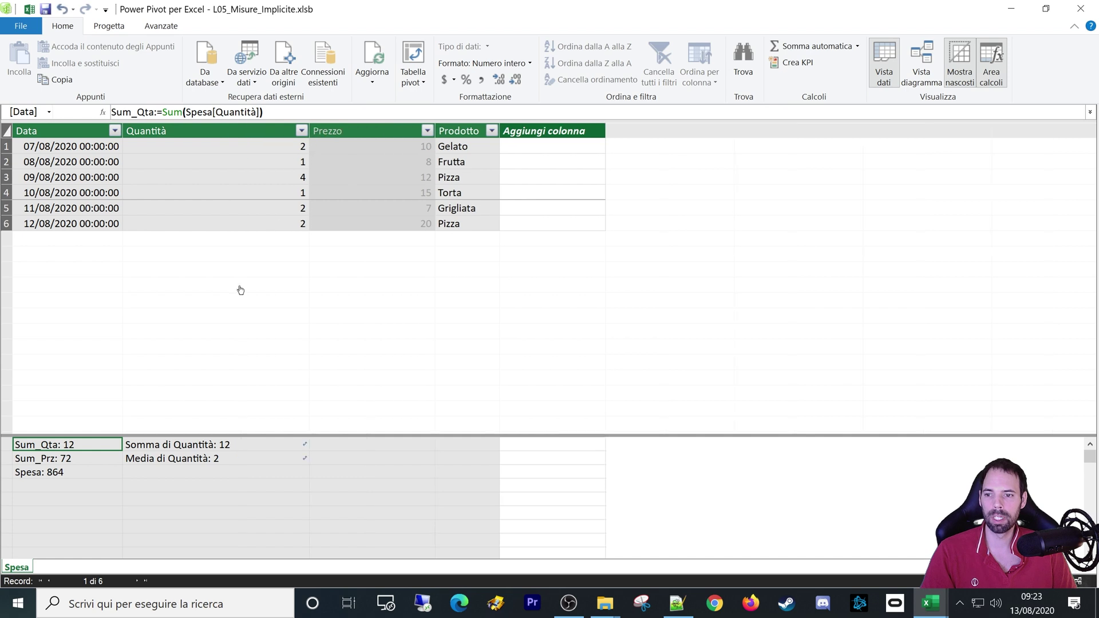
# - Compare the SUM and AVERAGE formulas of Somma and Media di Quantità, then return to Excel
pyautogui.click(152, 446)
pyautogui.click(153, 460)
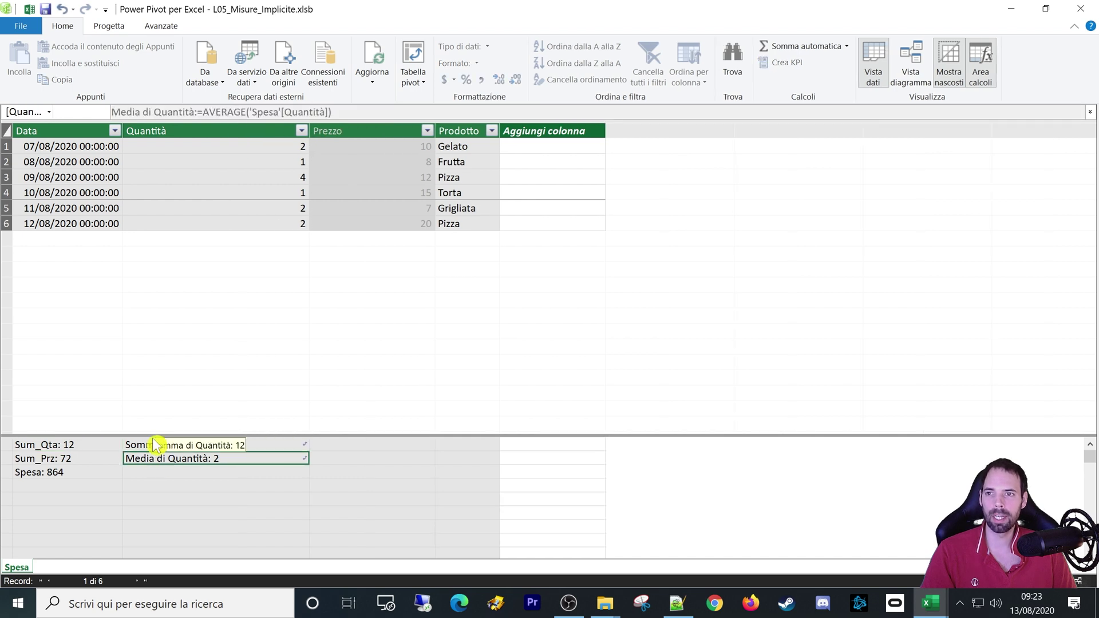
pyautogui.click(156, 447)
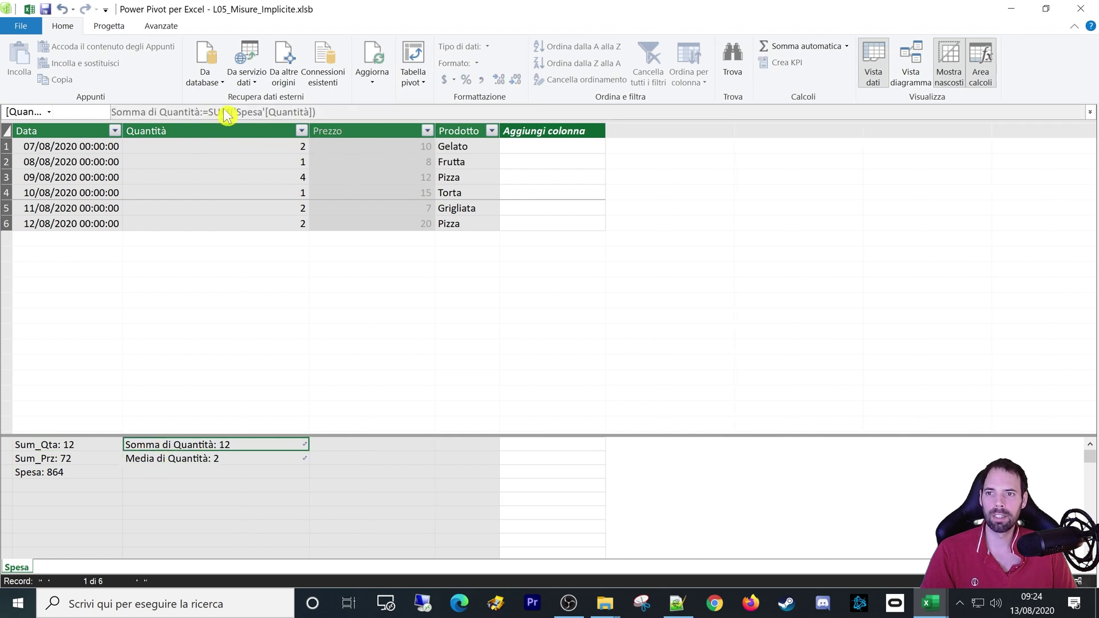
pyautogui.click(218, 460)
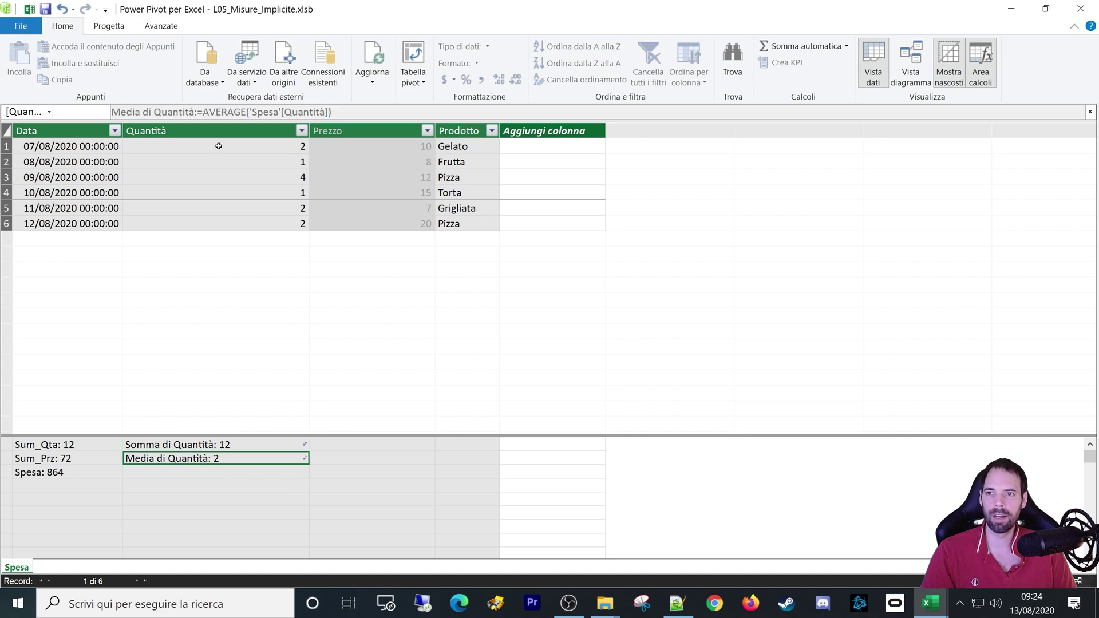
pyautogui.click(179, 448)
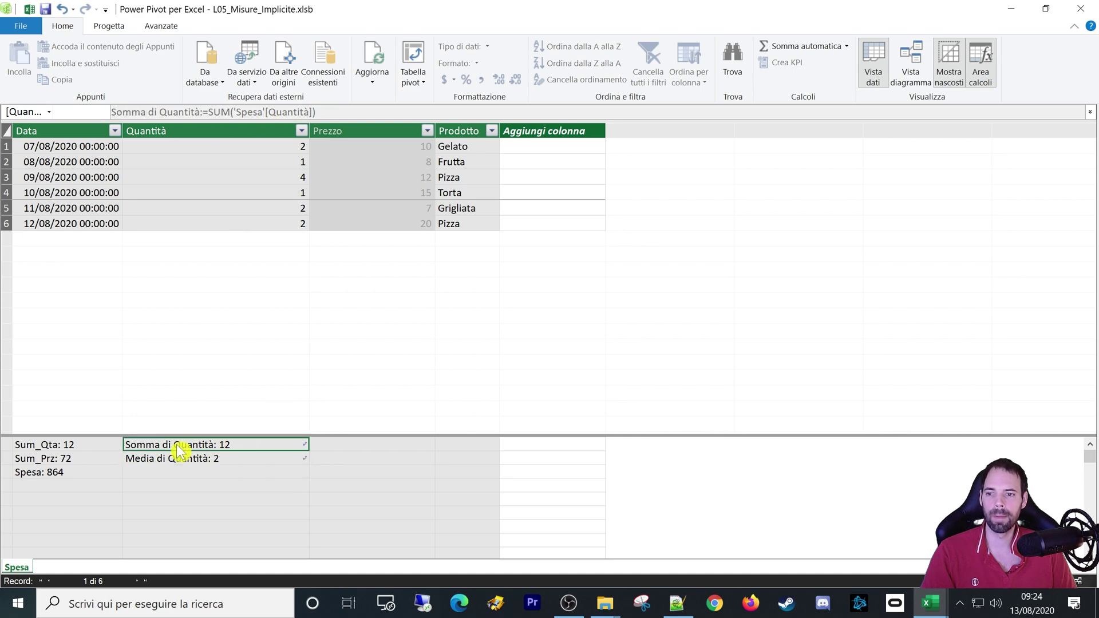
pyautogui.click(181, 461)
pyautogui.click(1013, 9)
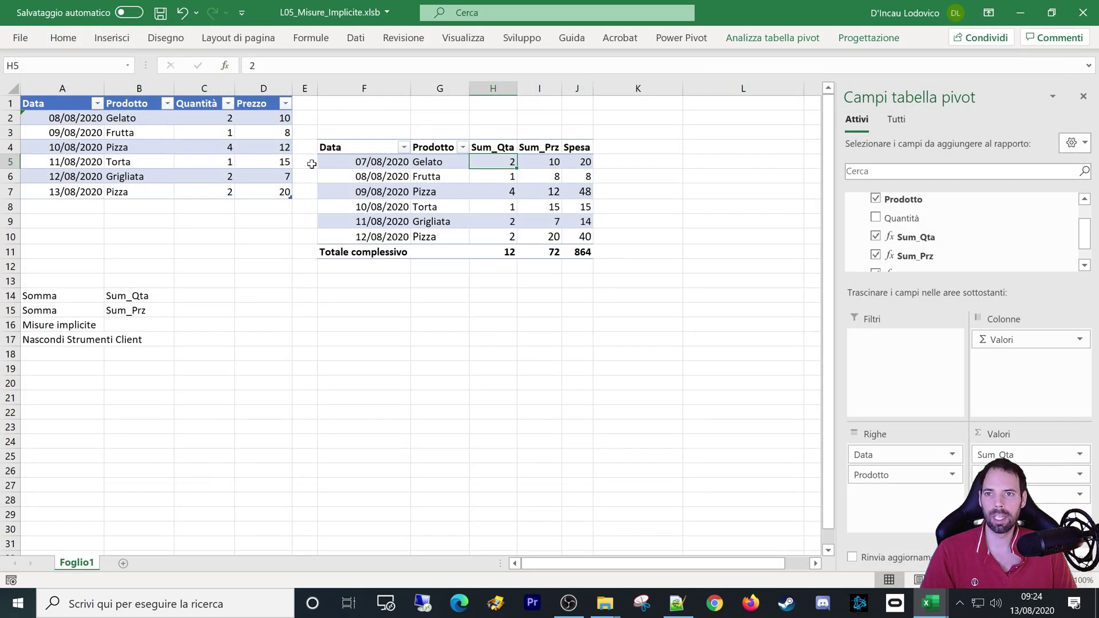
# - Open the Spesa measure for editing from Manage Measures and clear its formula
pyautogui.click(682, 37)
pyautogui.click(81, 80)
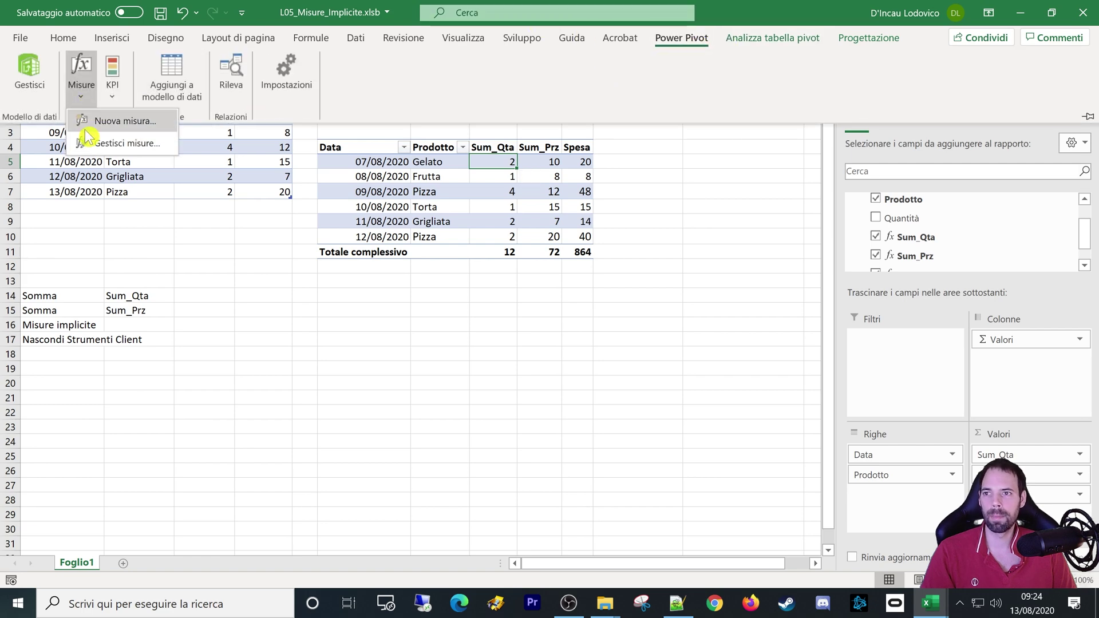
pyautogui.click(126, 143)
pyautogui.click(400, 175)
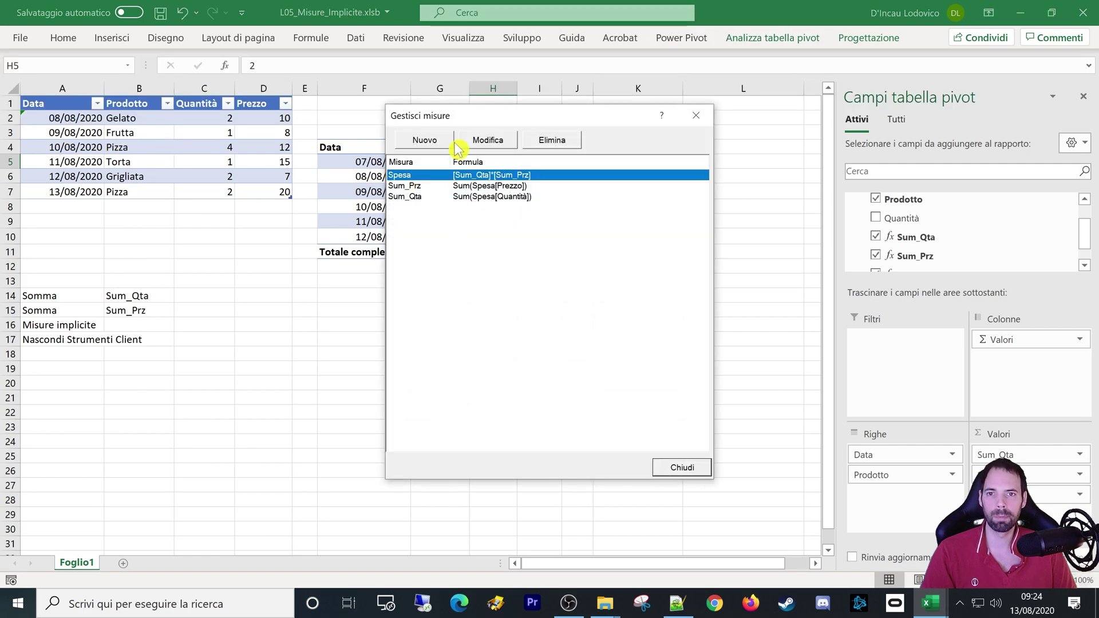
pyautogui.click(471, 139)
pyautogui.moveTo(463, 245); pyautogui.dragTo(344, 241)
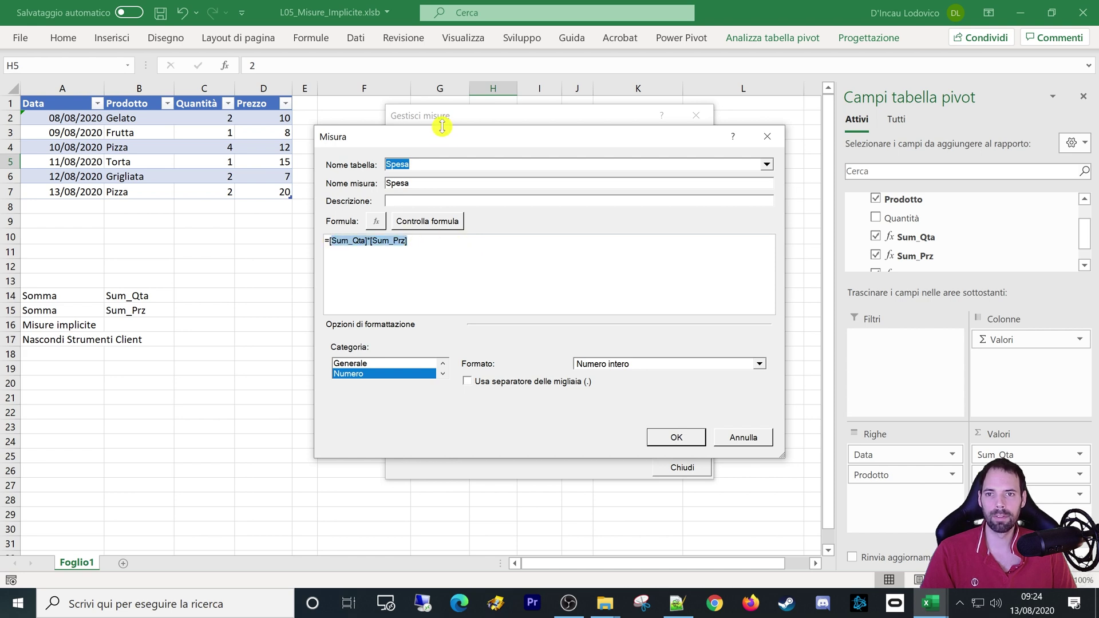
pyautogui.moveTo(442, 126); pyautogui.dragTo(635, 150)
pyautogui.press('BackSpace')
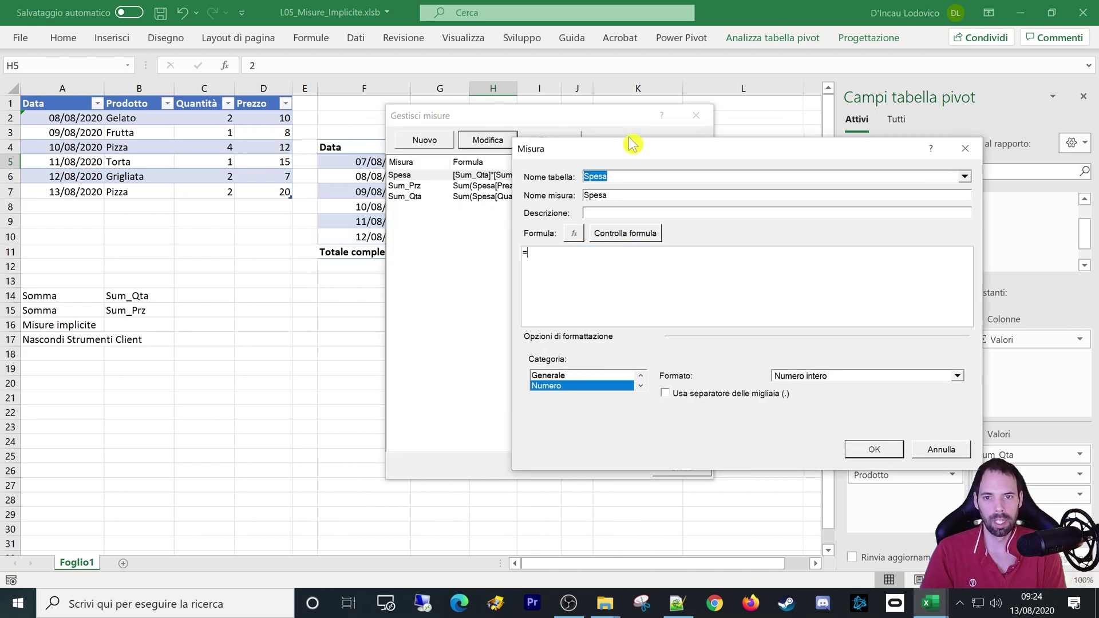
# - Type 'quan' and browse the [Somma di Quantità] and [Media di Quantità] suggestions
pyautogui.write('quan')
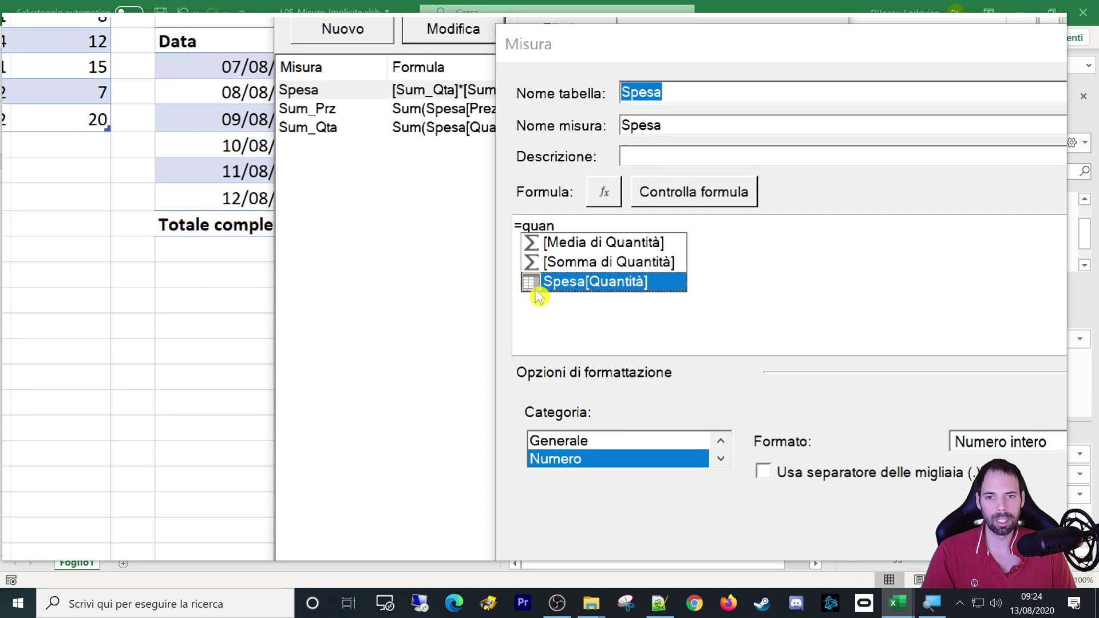
pyautogui.press('Up')
pyautogui.press('Up')
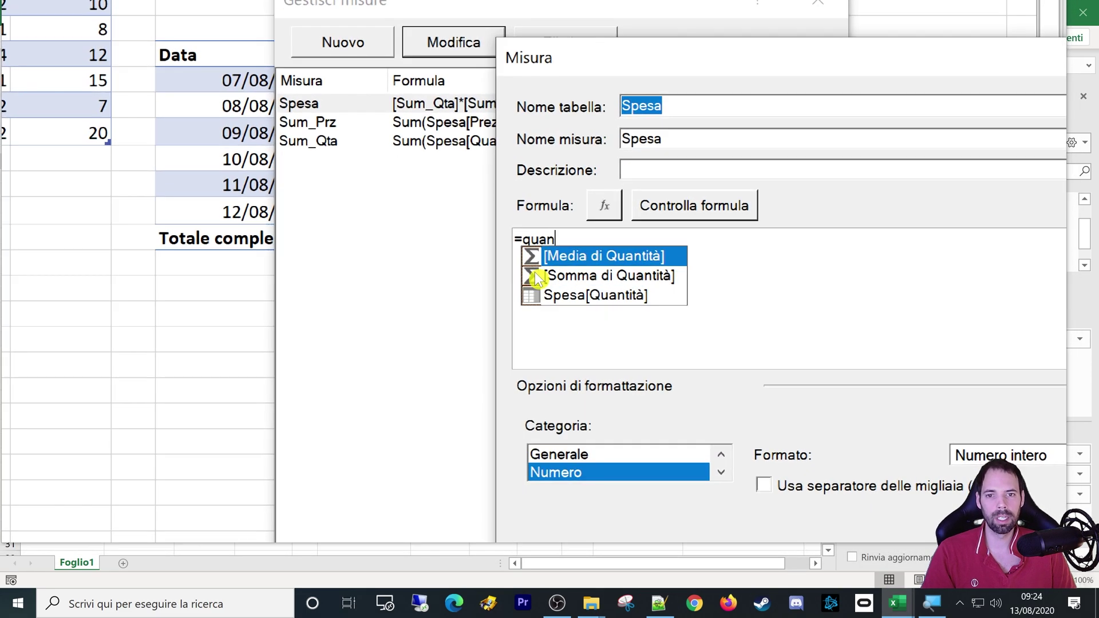
pyautogui.click(538, 279)
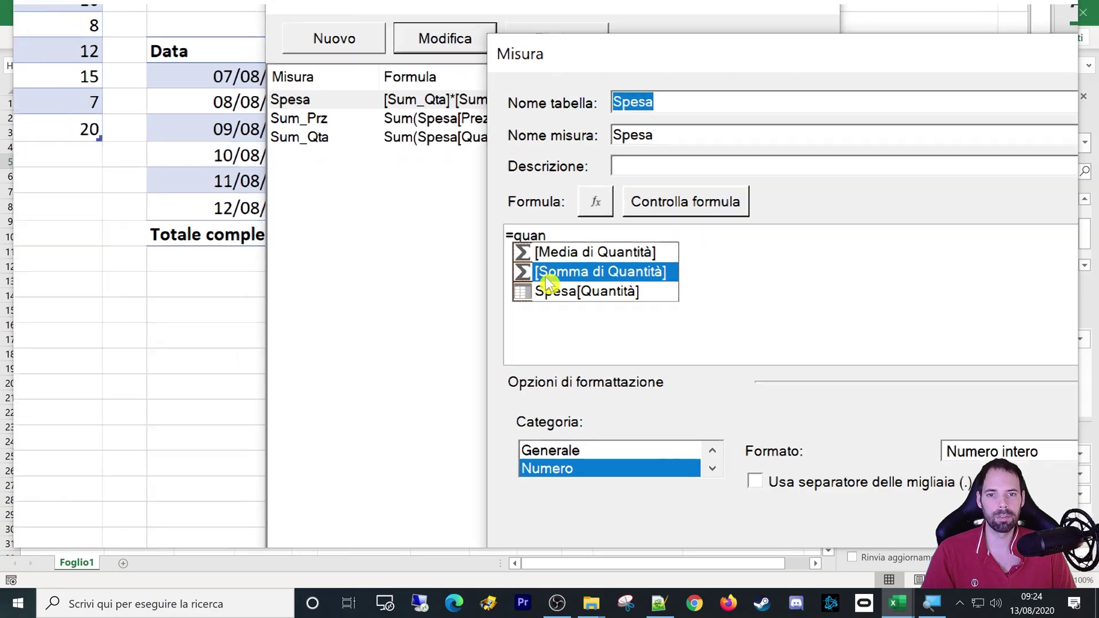
pyautogui.click(614, 256)
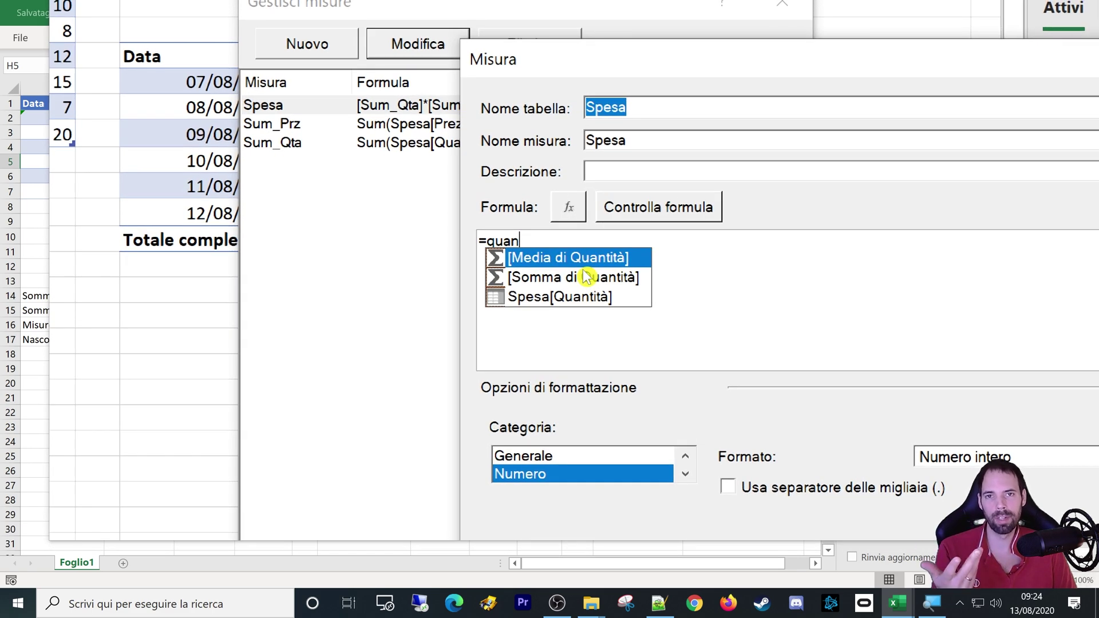
pyautogui.press('Down')
pyautogui.press('Up')
pyautogui.press('Down')
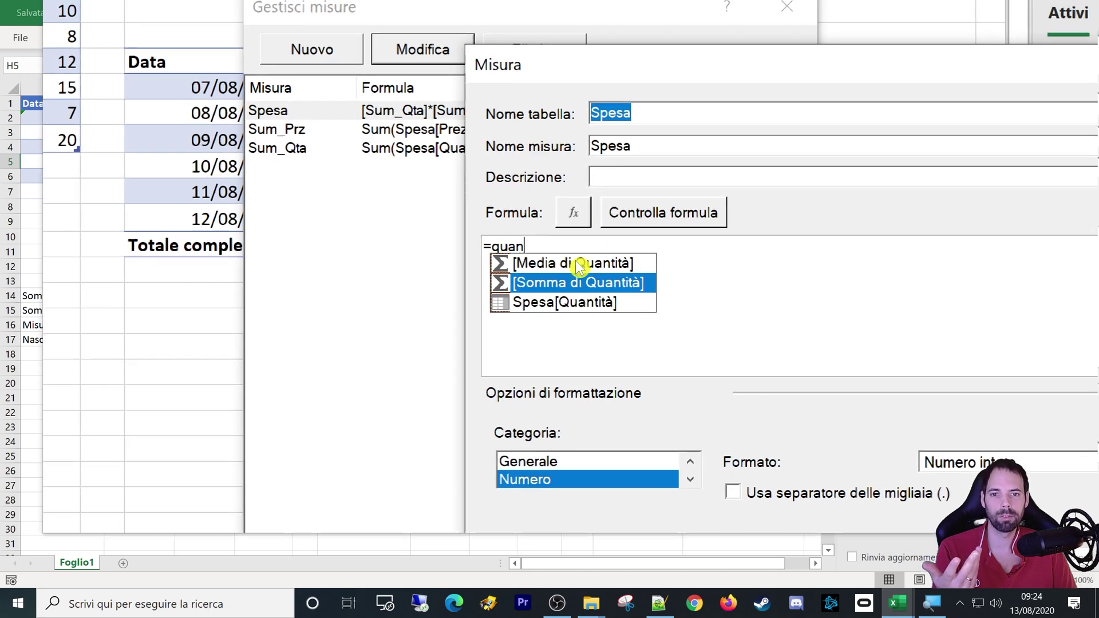
pyautogui.press('Up')
pyautogui.press('Down')
pyautogui.press('Up')
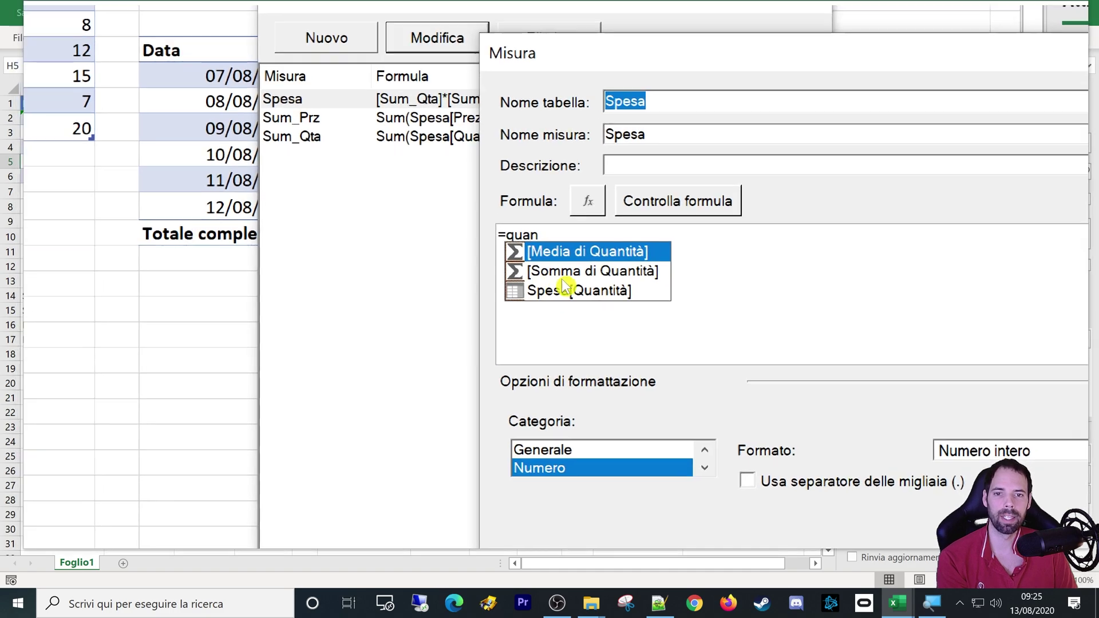
pyautogui.press('Down')
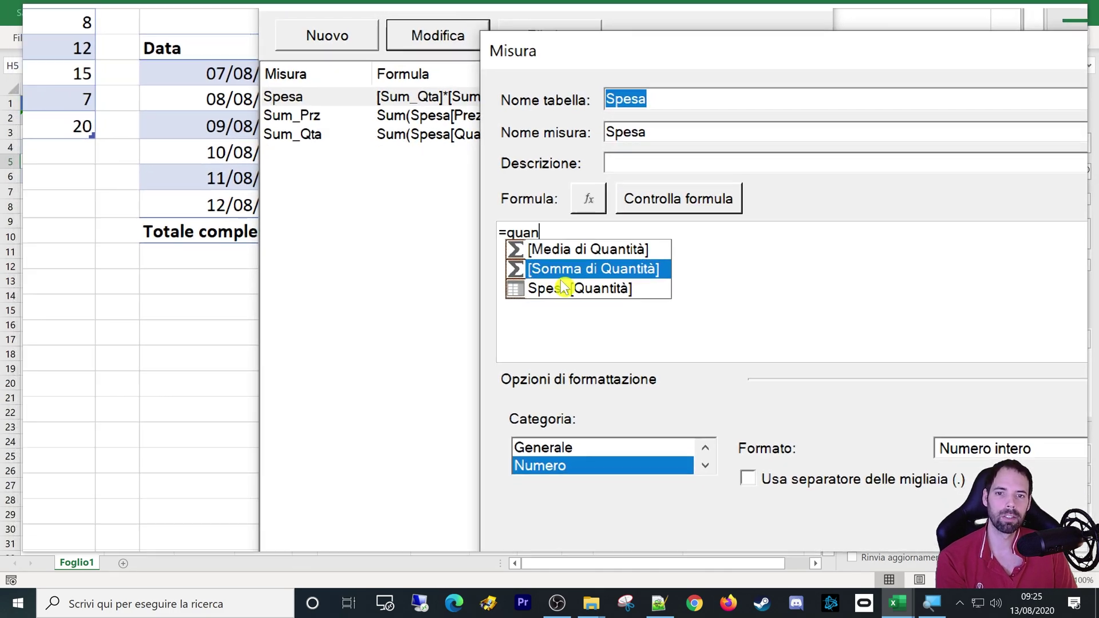
pyautogui.press('Up')
pyautogui.press('Down')
pyautogui.press('Up')
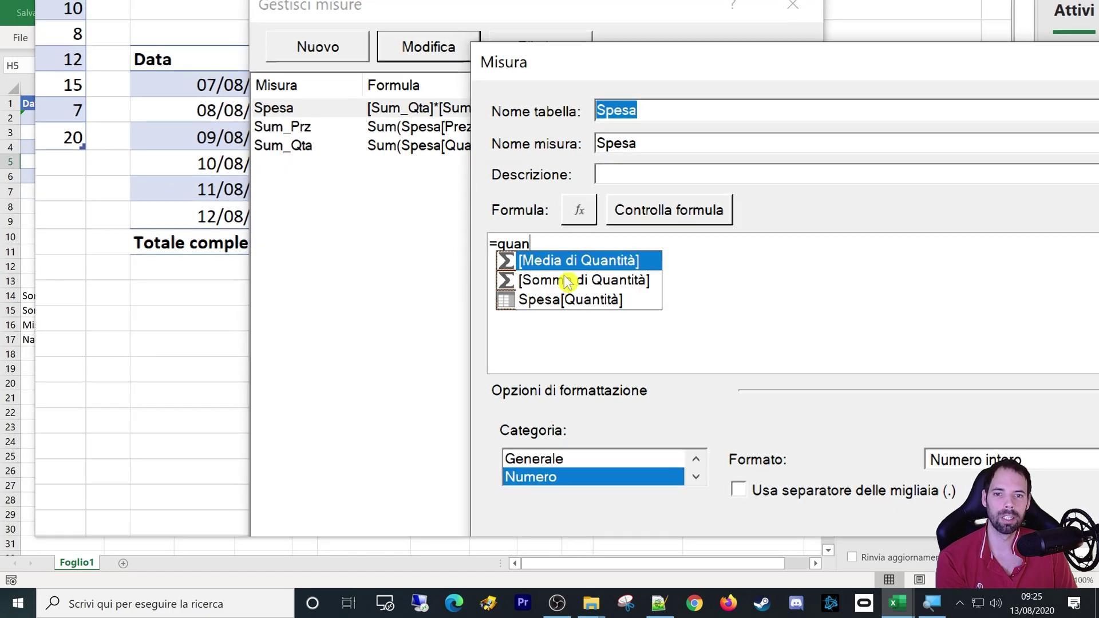
pyautogui.press('Down')
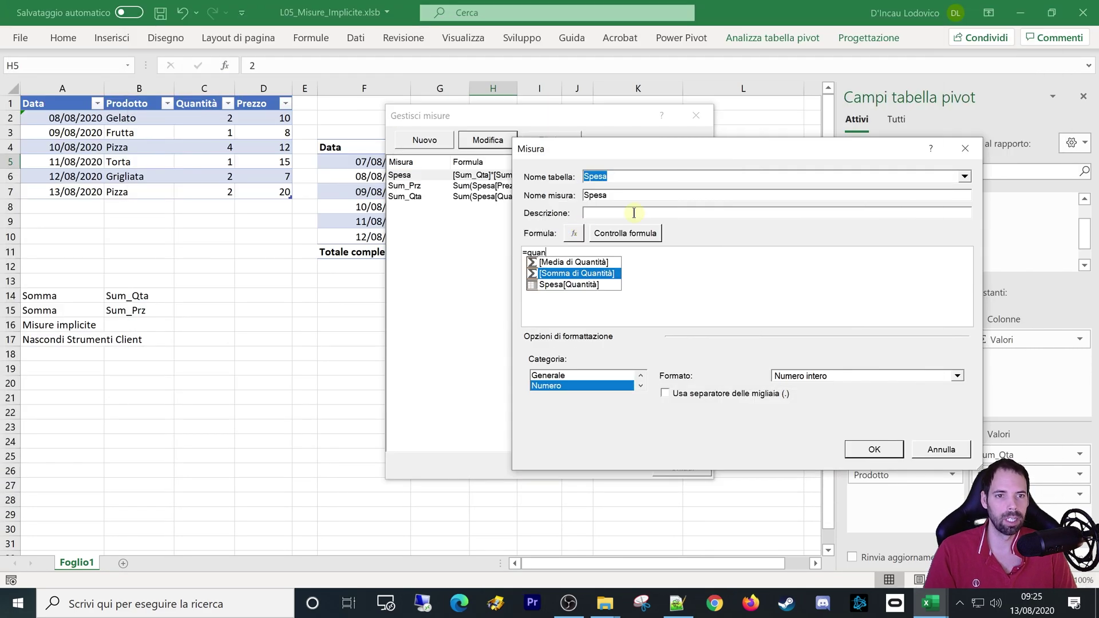
# - Build the formula =Spesa[Somma di Quantità]*[Sum_Prz] using autocomplete
pyautogui.press('Escape')
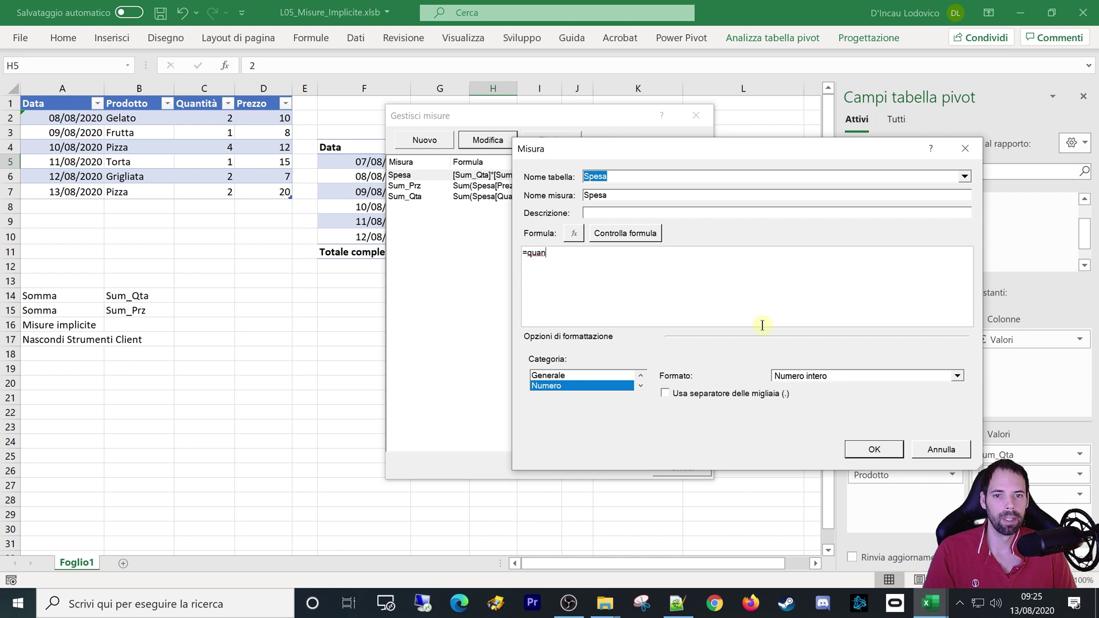
pyautogui.write('quan')
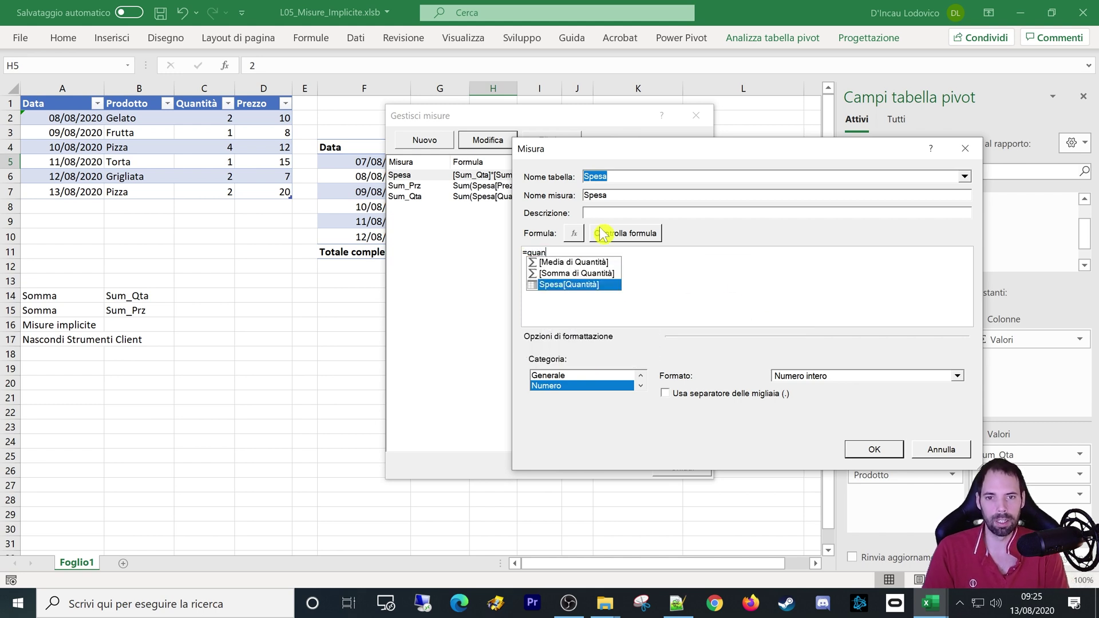
pyautogui.press('Tab')
pyautogui.press('BackSpace')
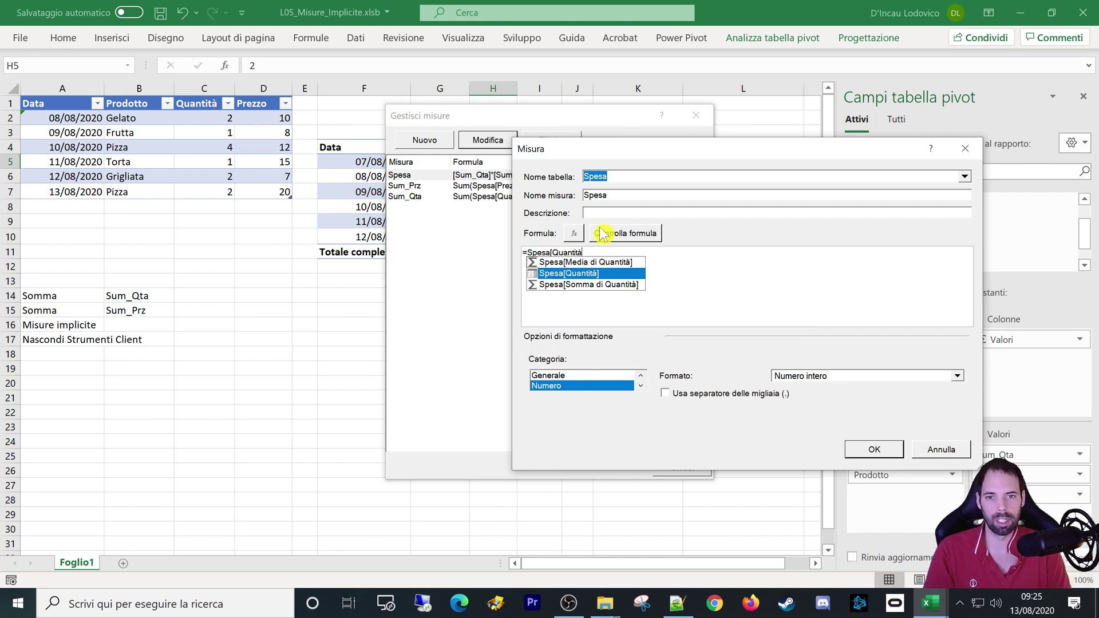
pyautogui.press('Up')
pyautogui.press('Down')
pyautogui.press('Down')
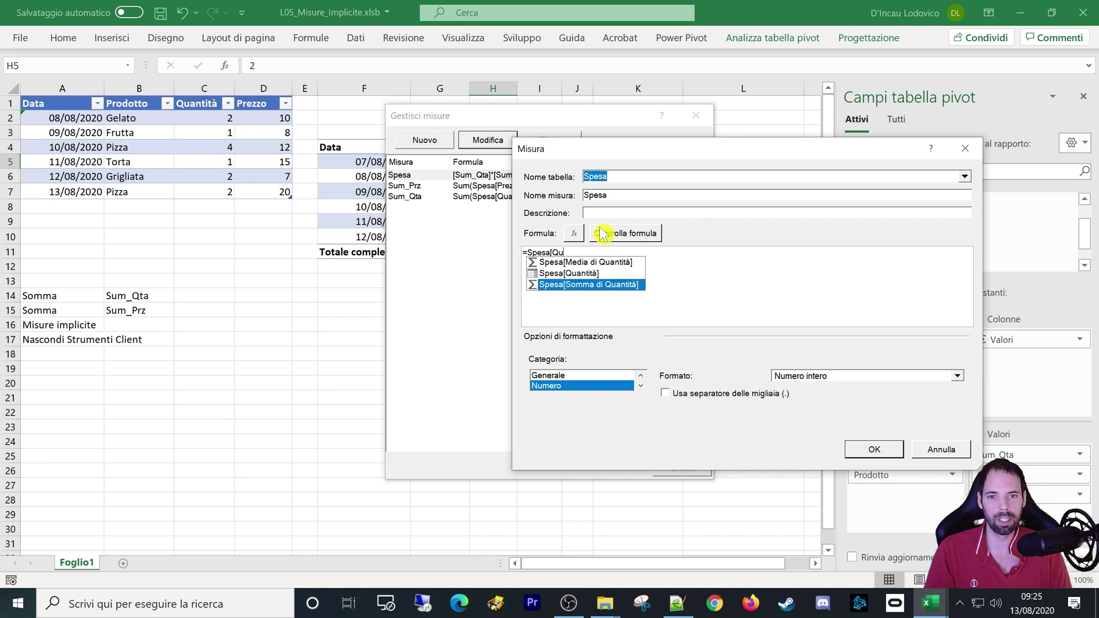
pyautogui.press('Tab')
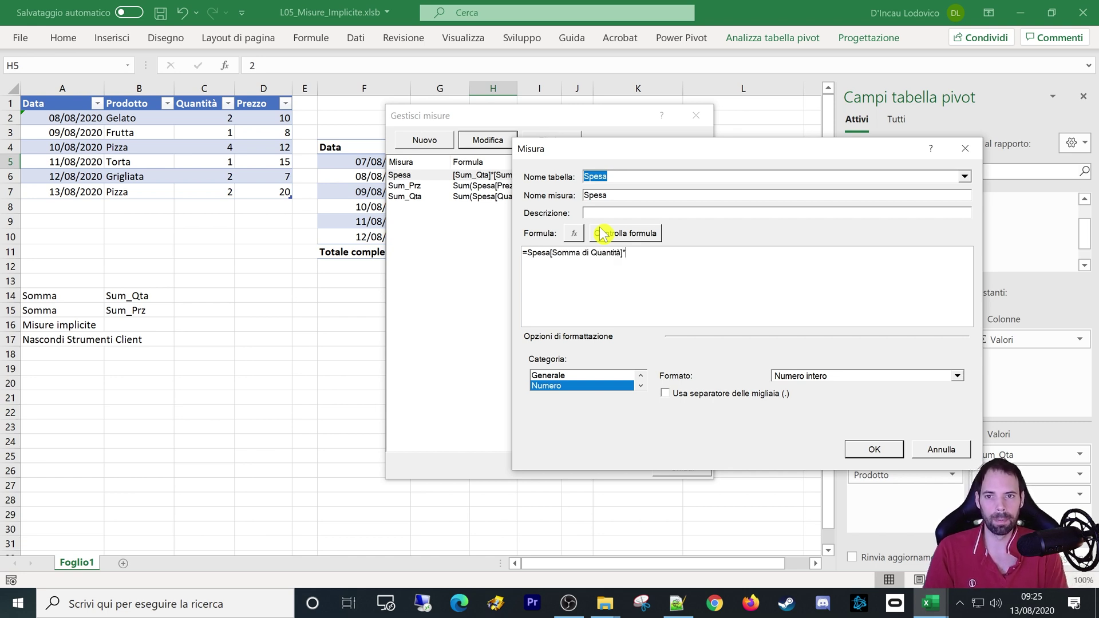
pyautogui.write('[Sum_P')
pyautogui.press('Tab')
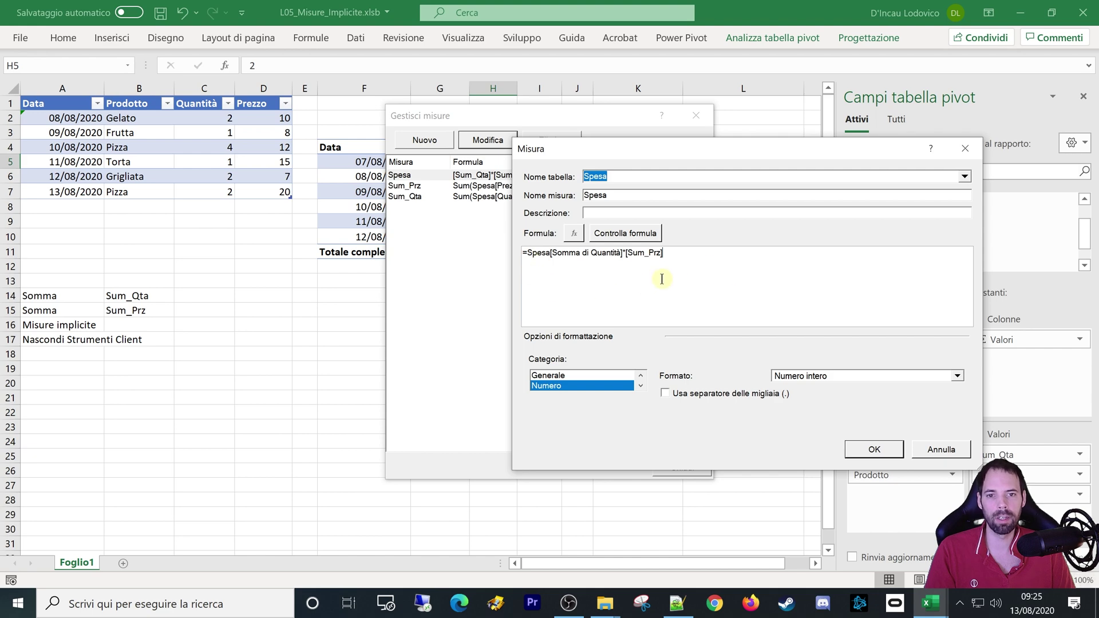
# - Check the formula for errors, then cancel the edit and close Manage Measures
pyautogui.click(626, 233)
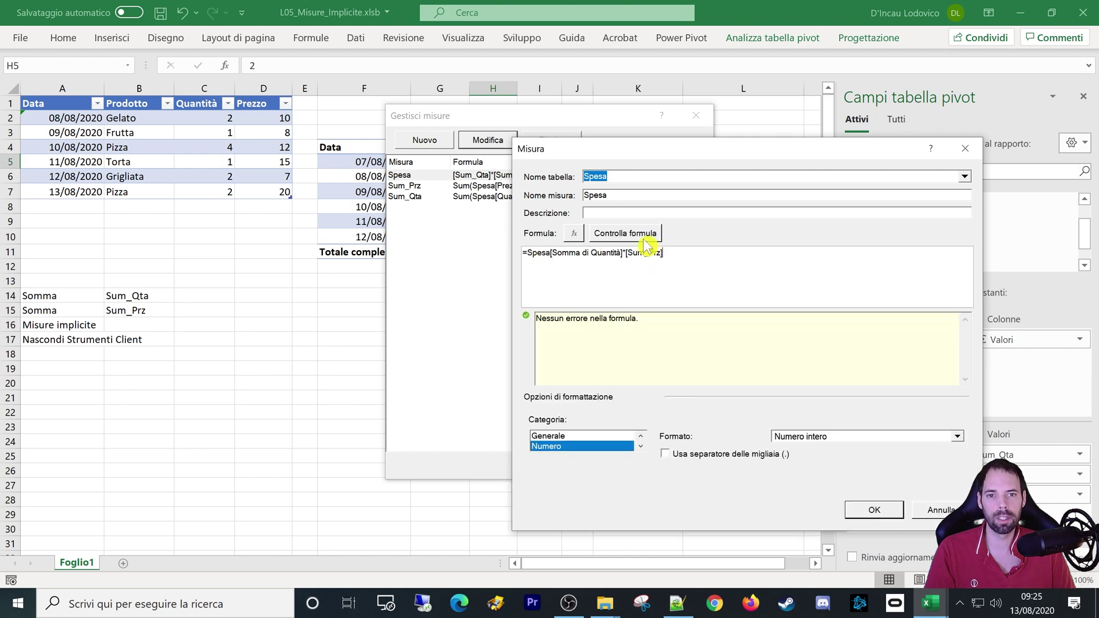
pyautogui.click(928, 514)
pyautogui.click(686, 465)
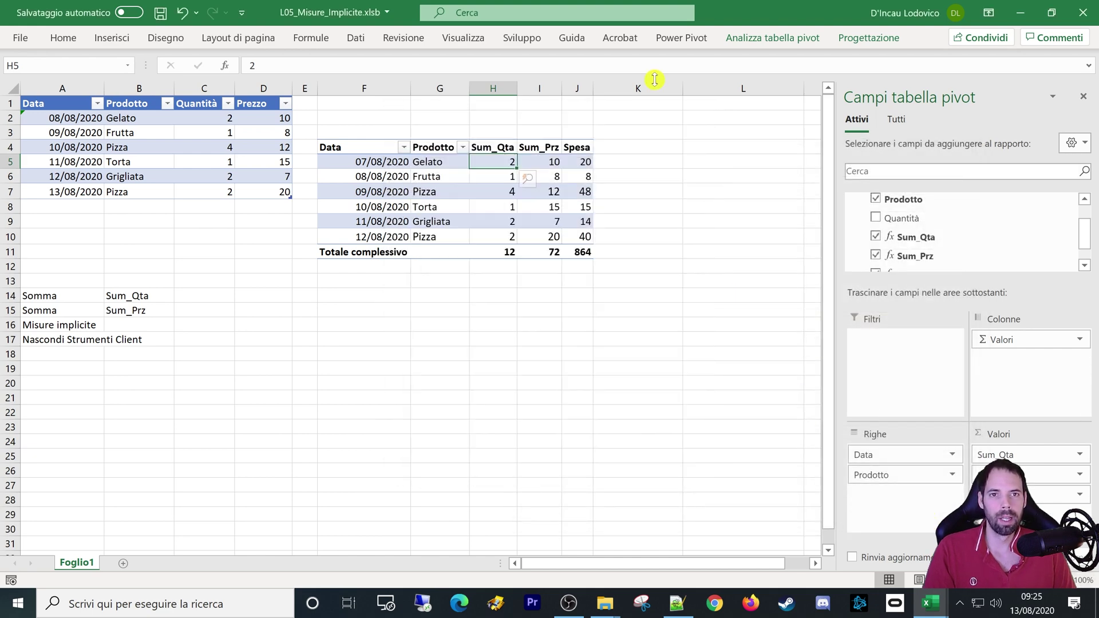
# - Delete the Media di Quantità measure from the model in the calculation area
pyautogui.click(681, 38)
pyautogui.click(26, 94)
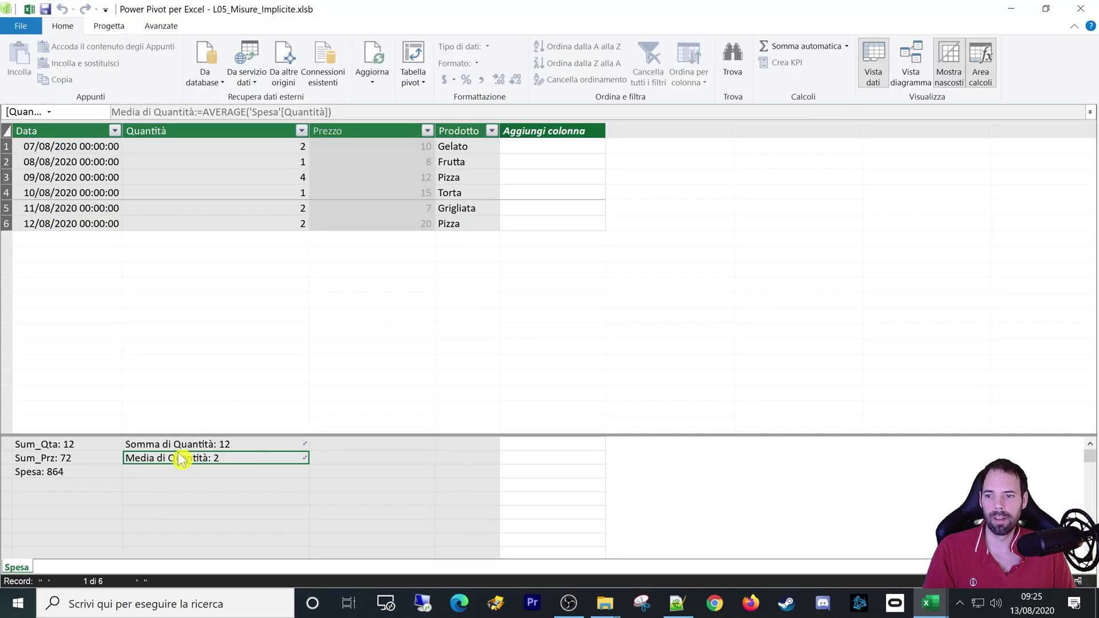
pyautogui.click(182, 444)
pyautogui.click(183, 458)
pyautogui.press('Delete')
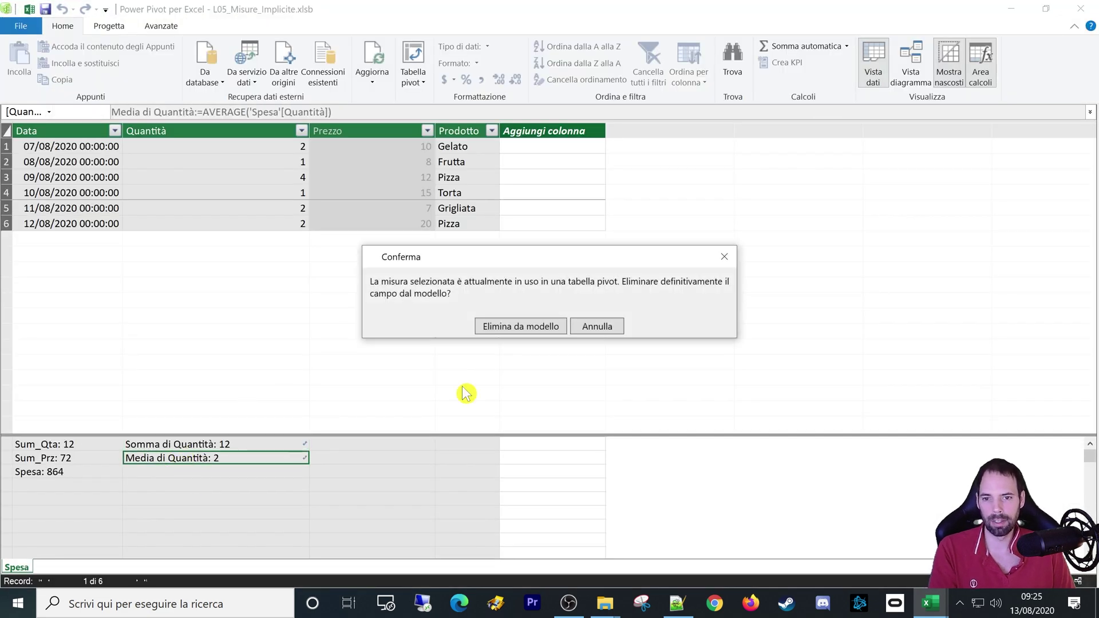
pyautogui.click(504, 328)
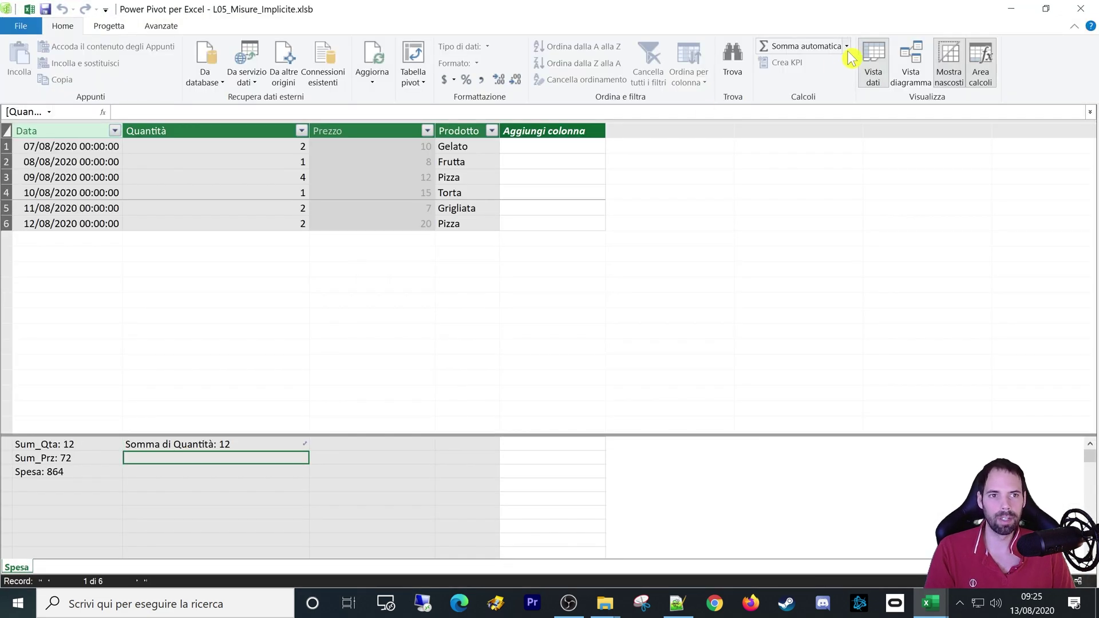
# - Delete the Somma di Quantità measure in Diagram view, then close Power Pivot
pyautogui.click(911, 60)
pyautogui.click(121, 239)
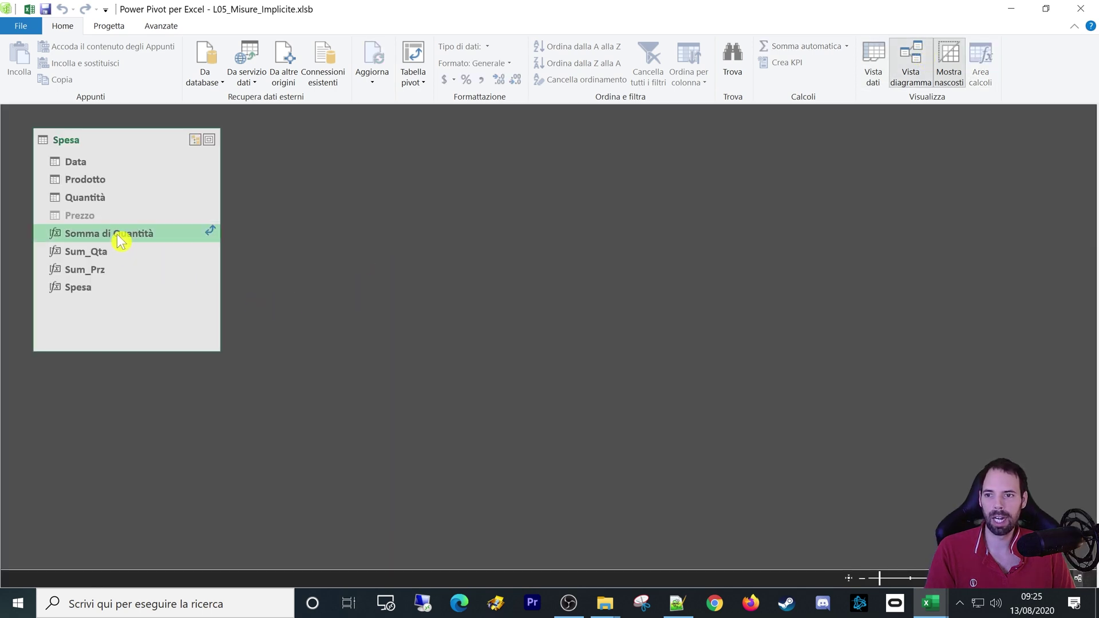
pyautogui.rightClick(120, 241)
pyautogui.press('Escape')
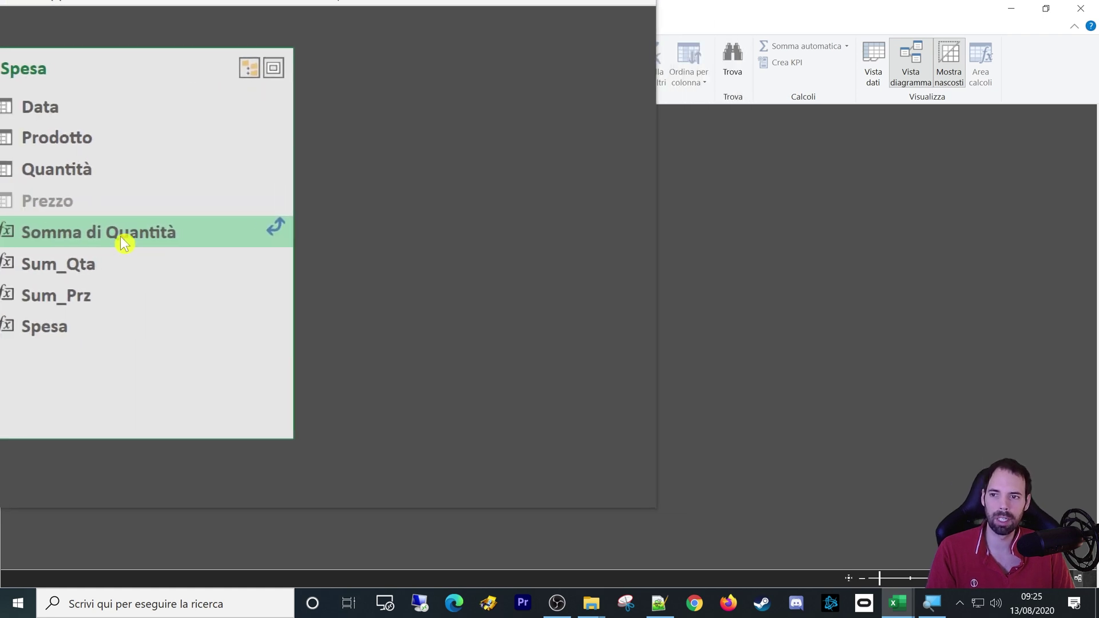
pyautogui.rightClick(85, 240)
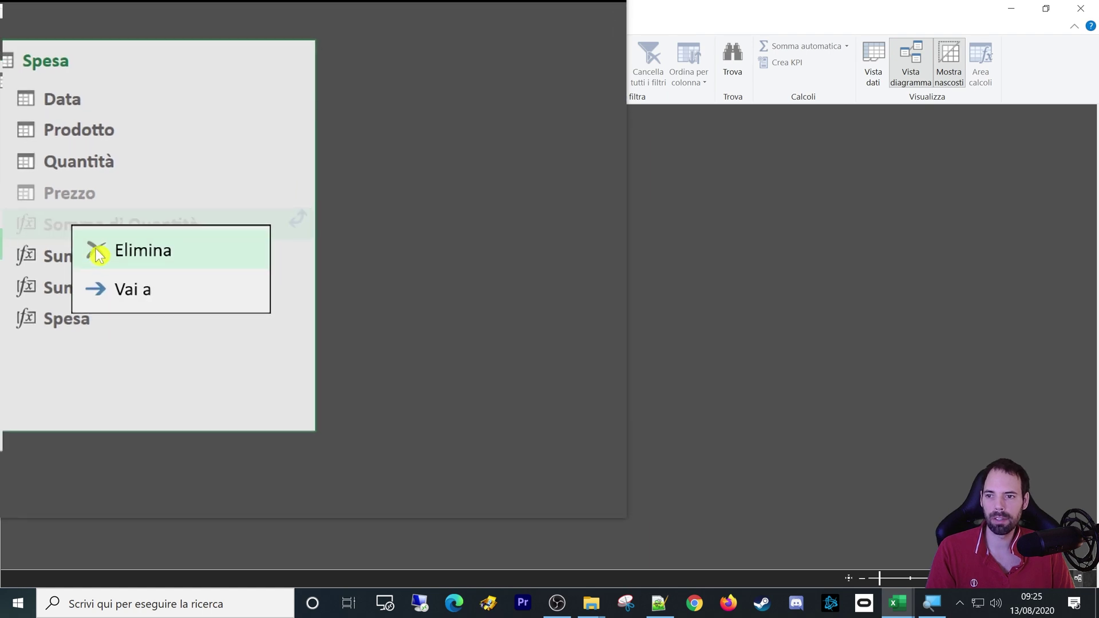
pyautogui.click(93, 259)
pyautogui.click(501, 325)
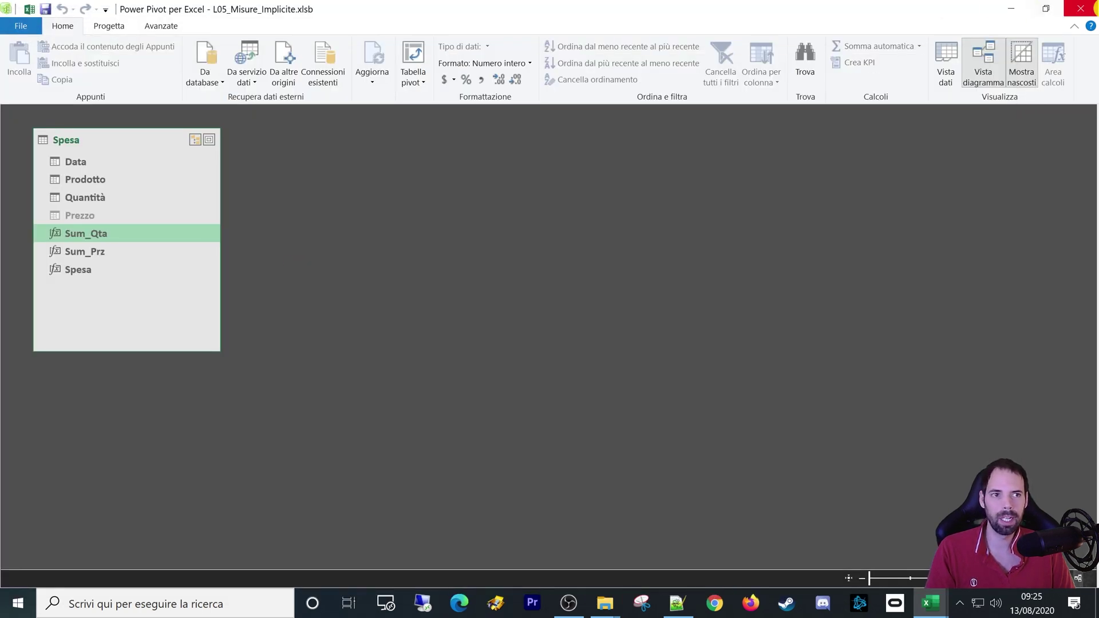
pyautogui.click(1081, 8)
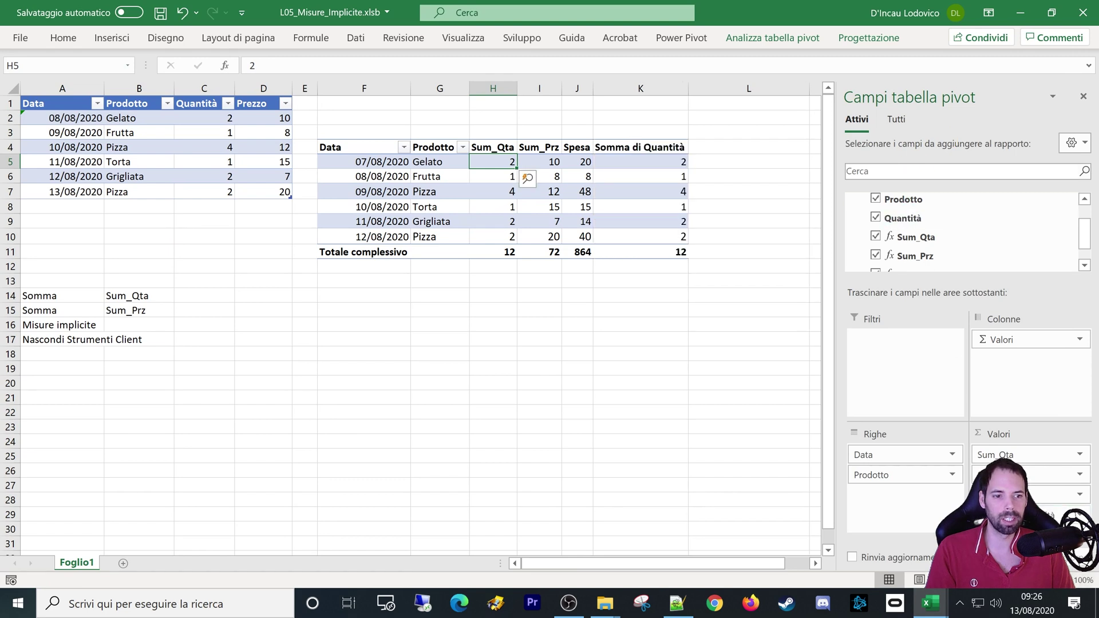
# - Check the Somma di Quantità measure in the Power Pivot model, then close it
pyautogui.scroll(-1, 920, 249)
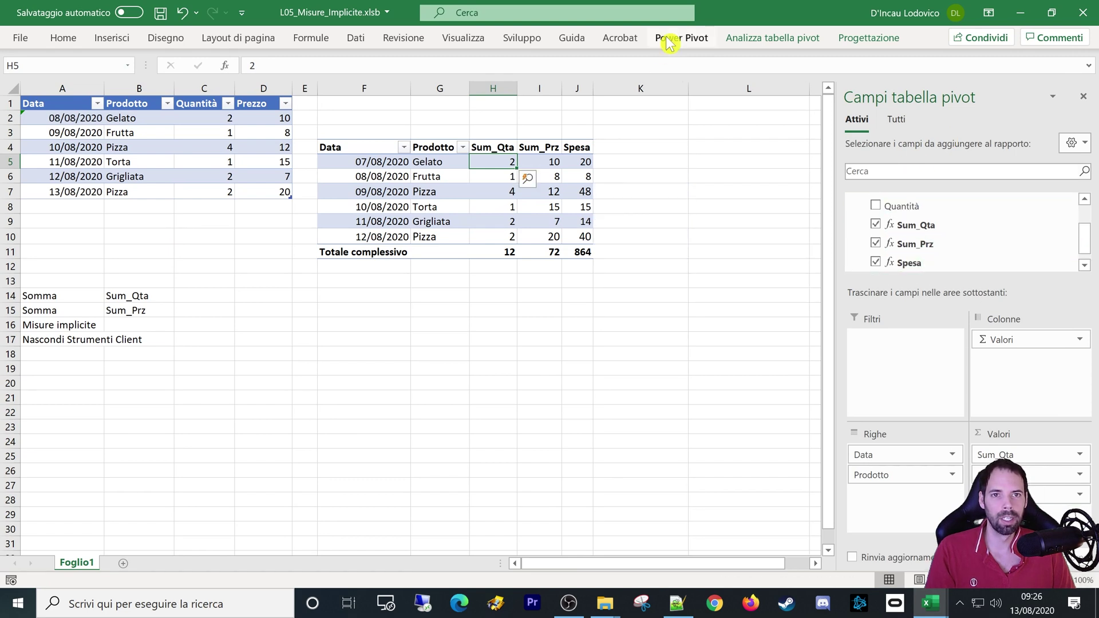
pyautogui.click(710, 39)
pyautogui.click(29, 74)
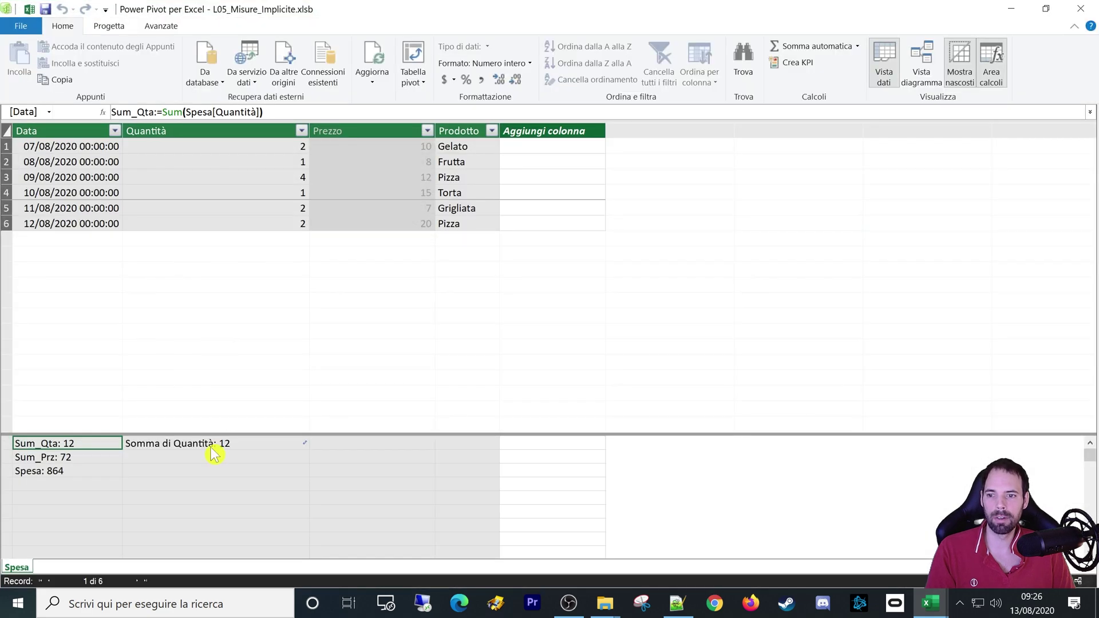
pyautogui.click(212, 447)
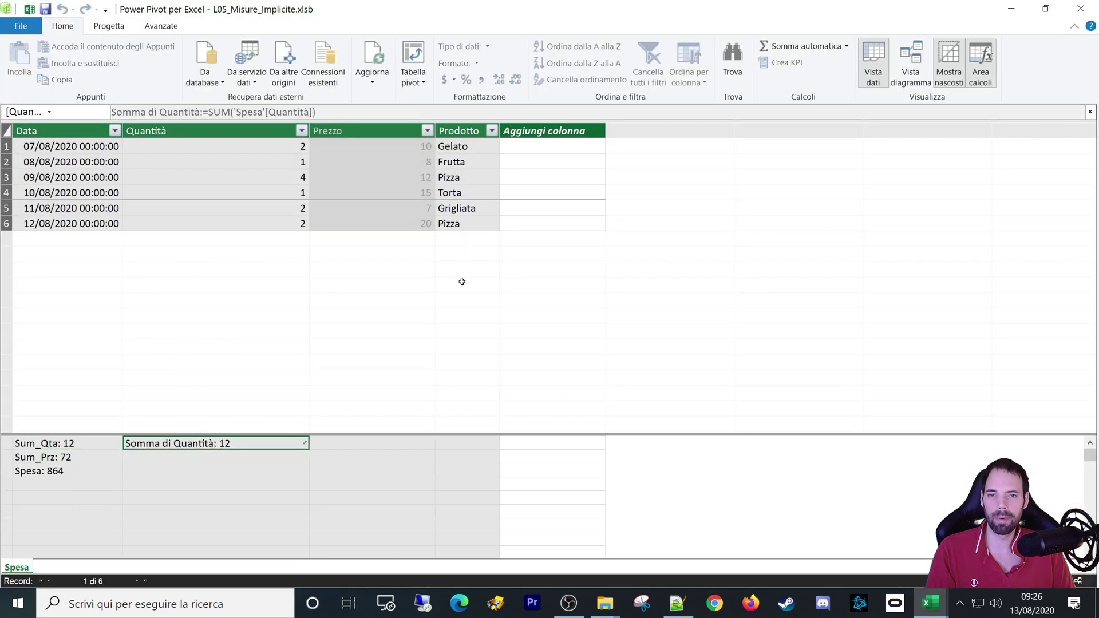
pyautogui.click(1081, 8)
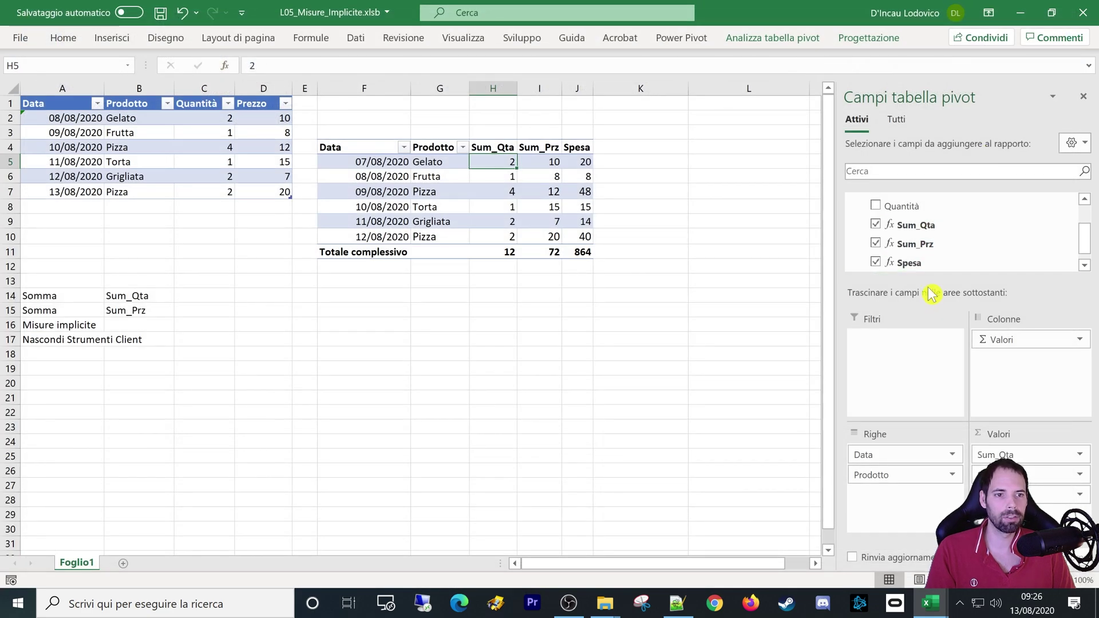
# - Enlarge the pivot field list to show every Spesa field and reopen the data model
pyautogui.moveTo(931, 361); pyautogui.dragTo(930, 386)
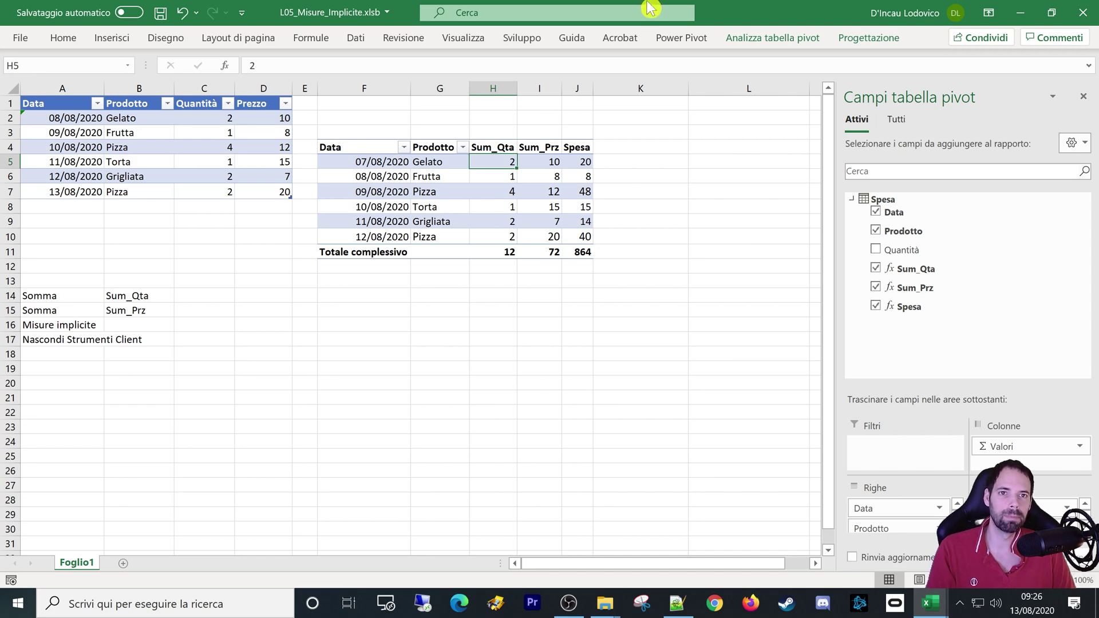
pyautogui.click(682, 38)
pyautogui.click(29, 77)
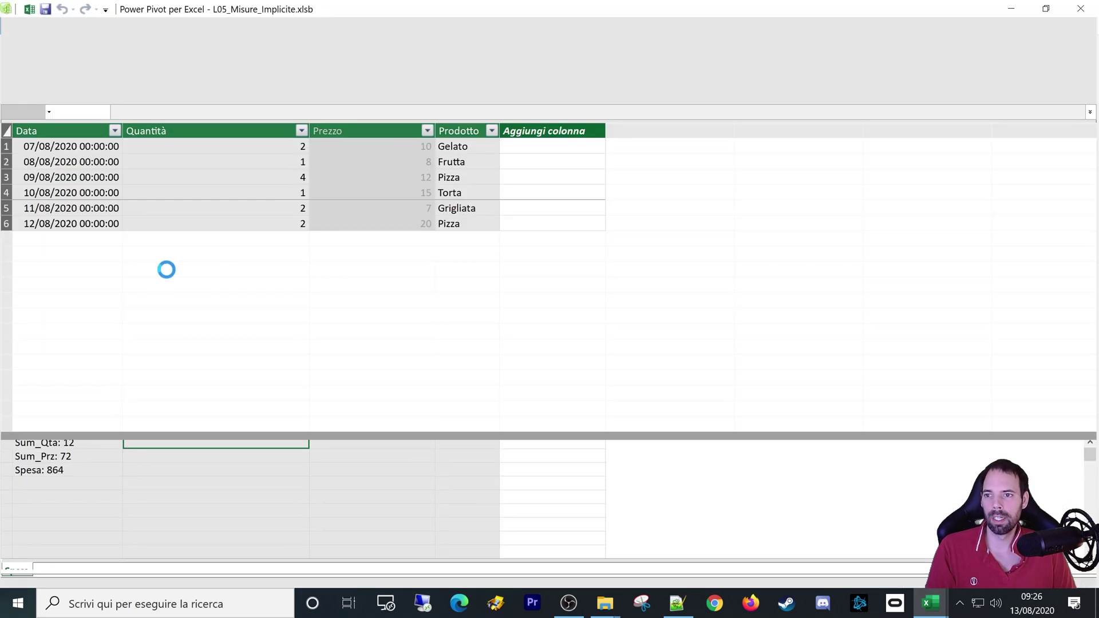
# - Hide the Quantità column from client tools in Diagram view
pyautogui.click(909, 58)
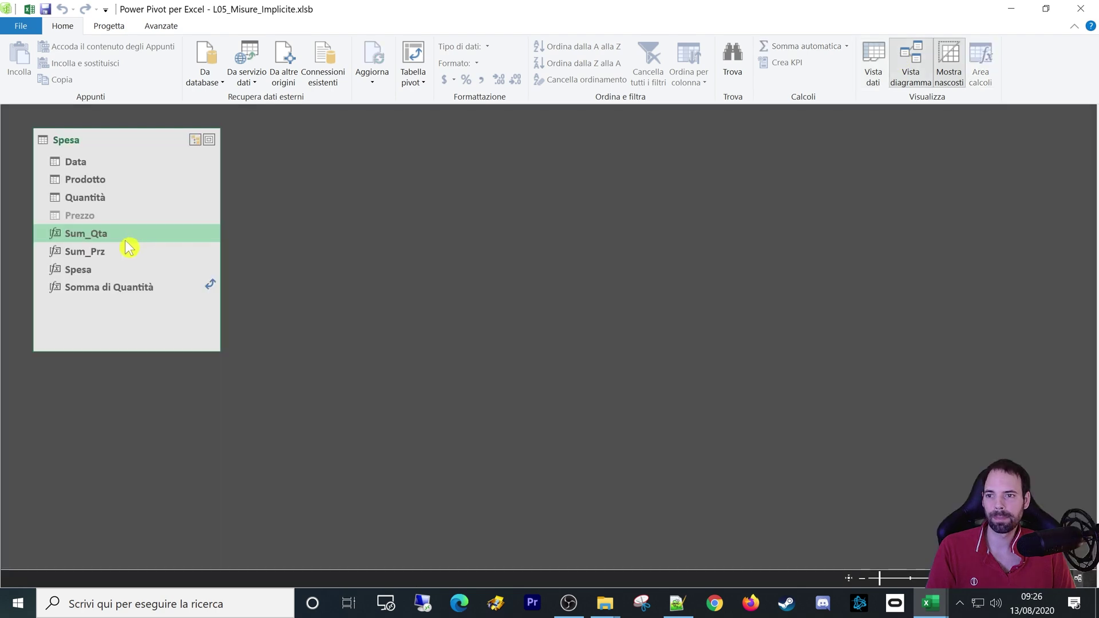
pyautogui.rightClick(98, 199)
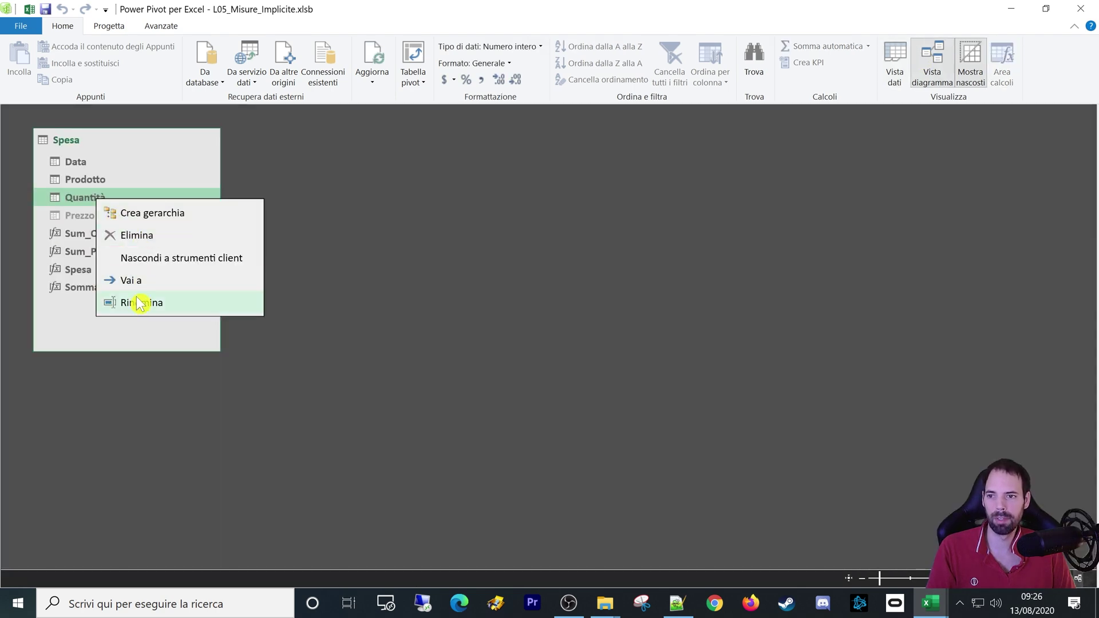
pyautogui.click(148, 258)
# - Delete the Somma di Quantità measure from the model
pyautogui.click(78, 269)
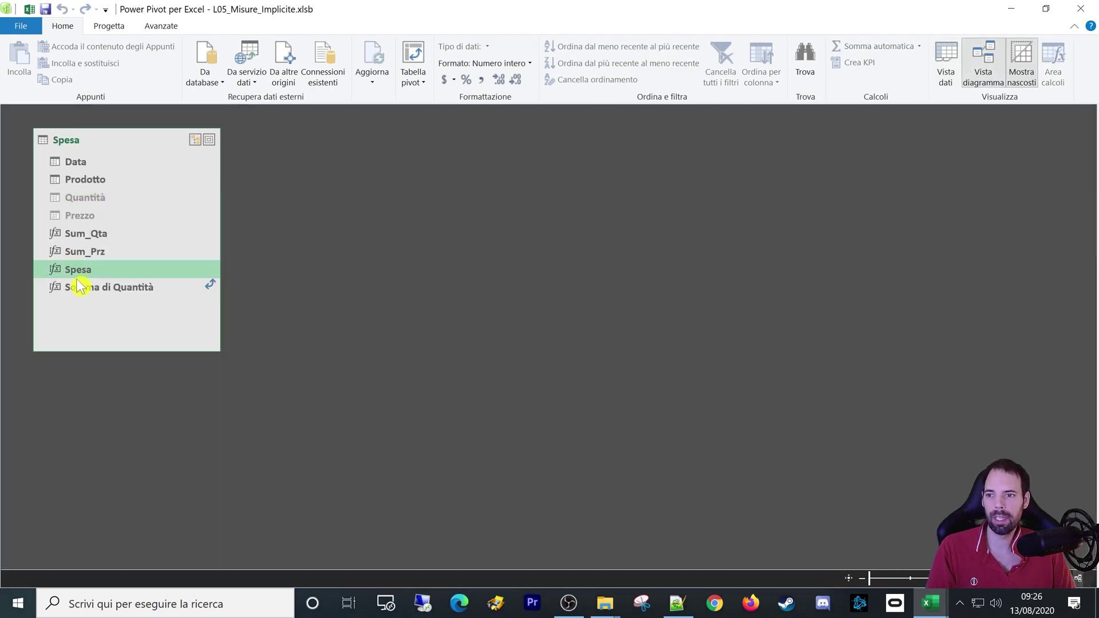
pyautogui.click(79, 288)
pyautogui.rightClick(79, 289)
pyautogui.click(112, 299)
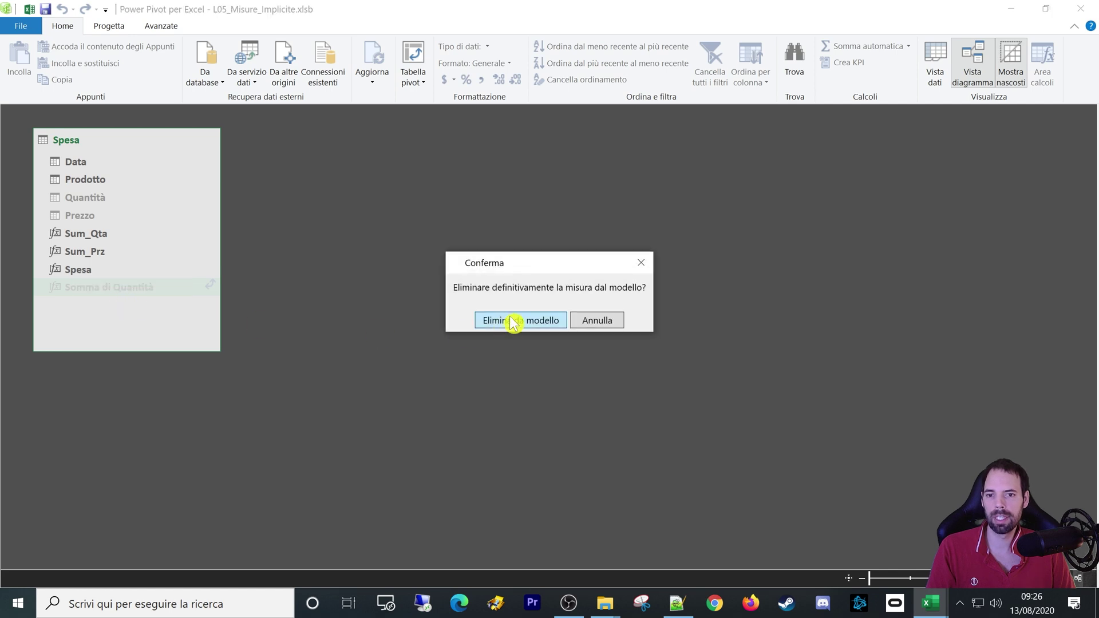
pyautogui.click(512, 319)
# - Review the remaining Sum_Qta, Sum_Prz and Spesa measures in the Spesa table
pyautogui.click(125, 322)
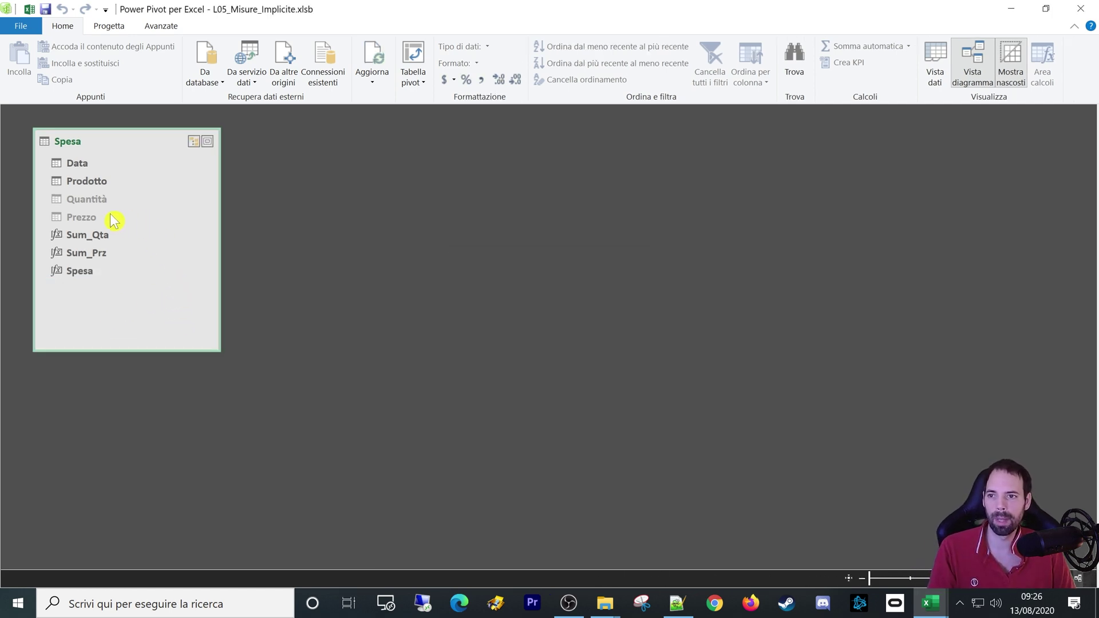
pyautogui.click(79, 234)
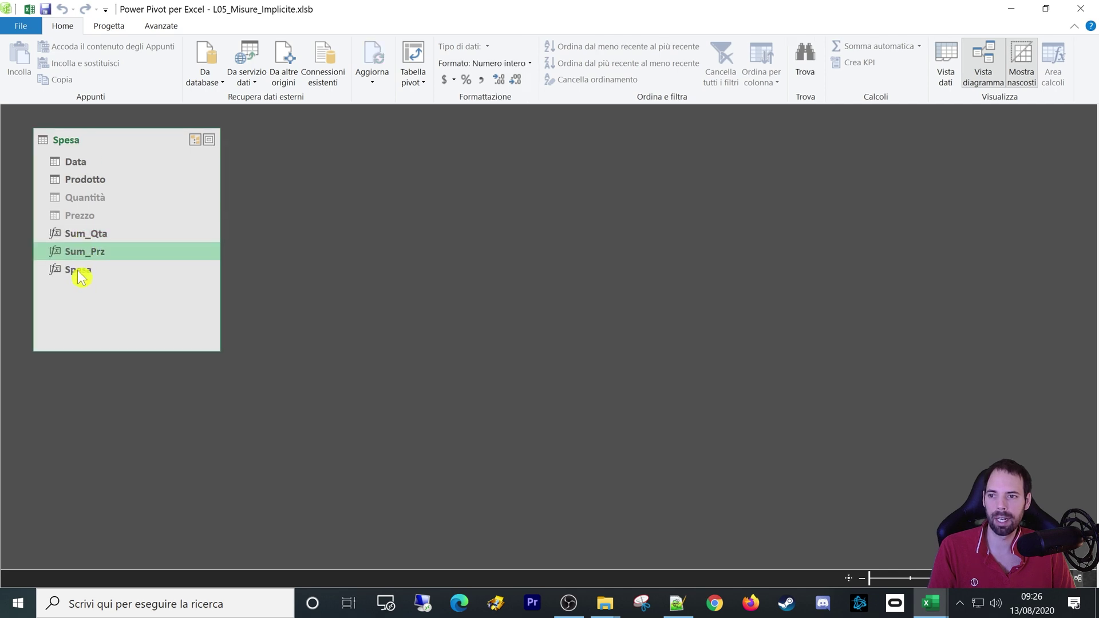
pyautogui.click(79, 252)
pyautogui.click(81, 269)
pyautogui.click(86, 239)
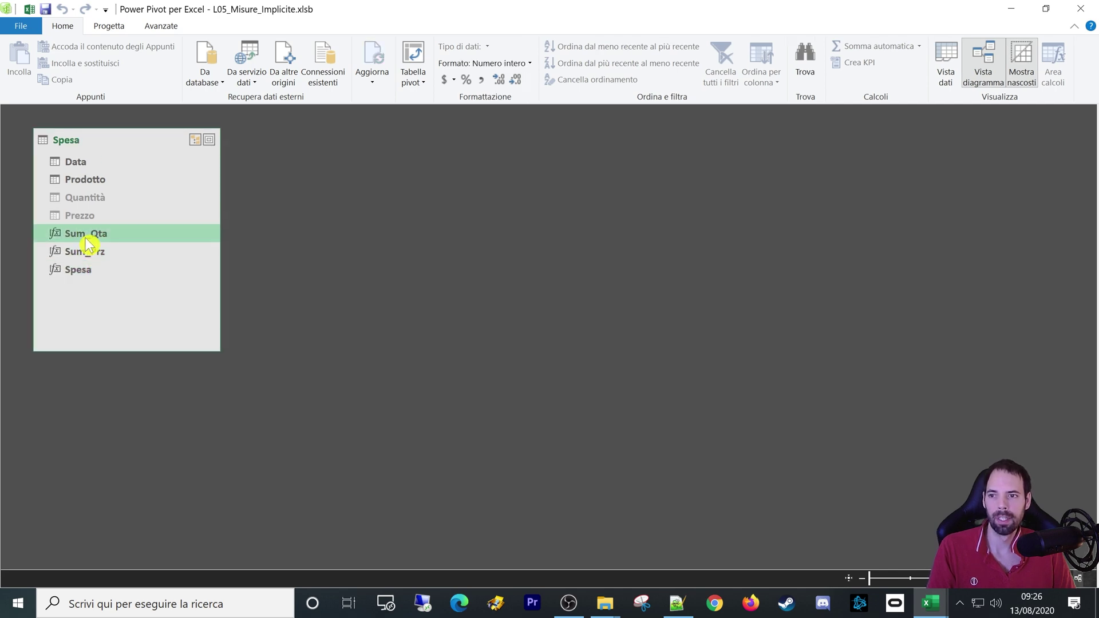
# - Turn on Mostra misure implicite and confirm the Spesa table holds only Sum_Qta, Sum_Prz, Spesa
pyautogui.click(147, 24)
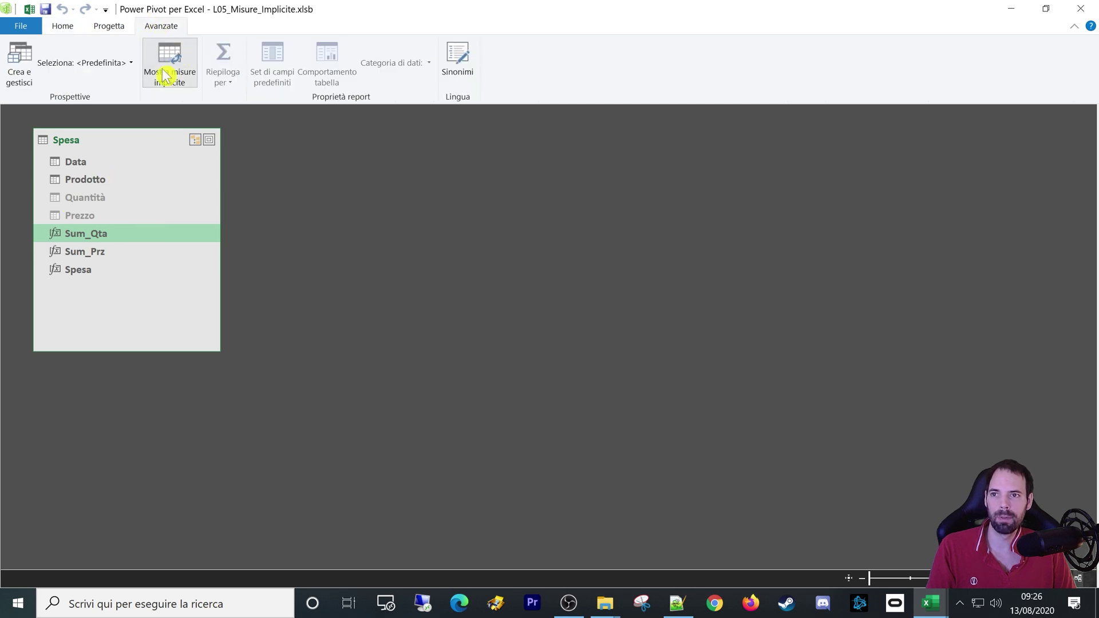
pyautogui.click(177, 70)
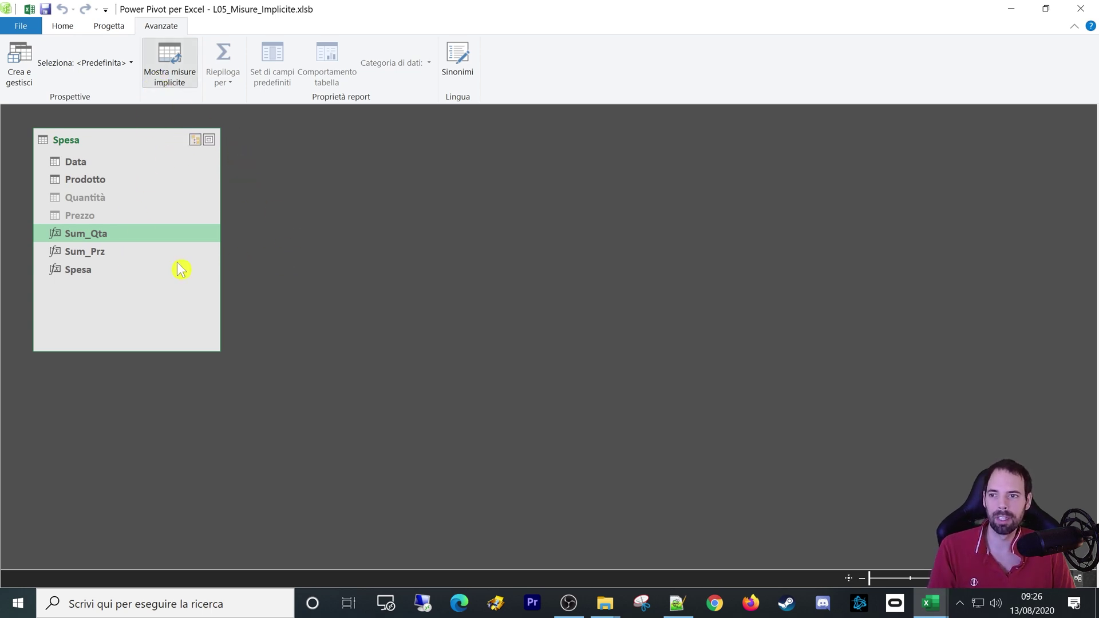
pyautogui.click(109, 313)
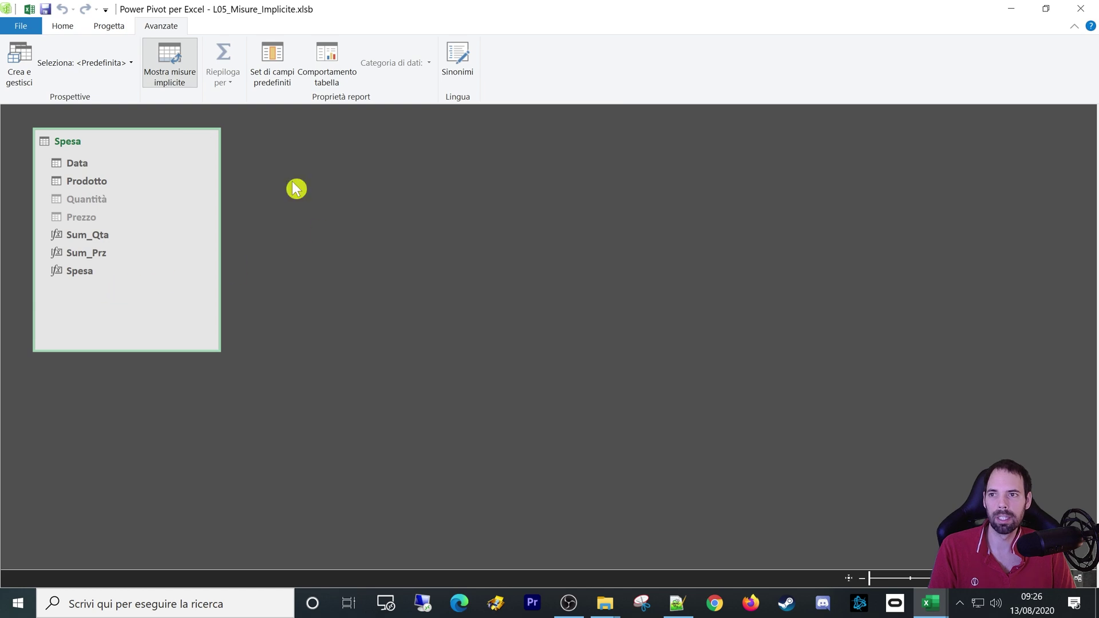
pyautogui.click(61, 27)
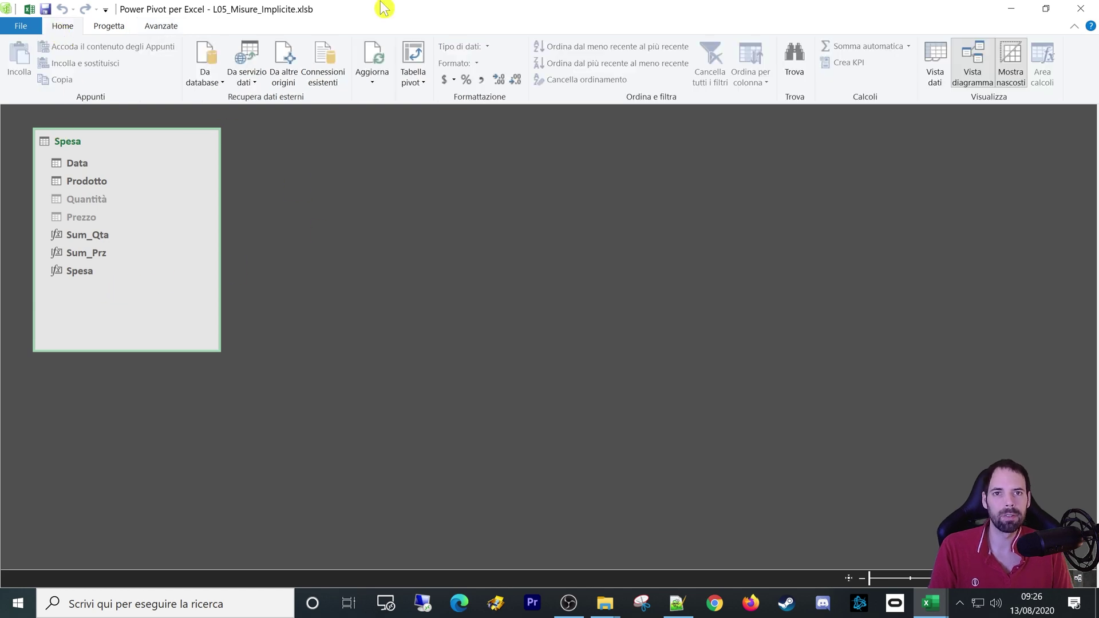